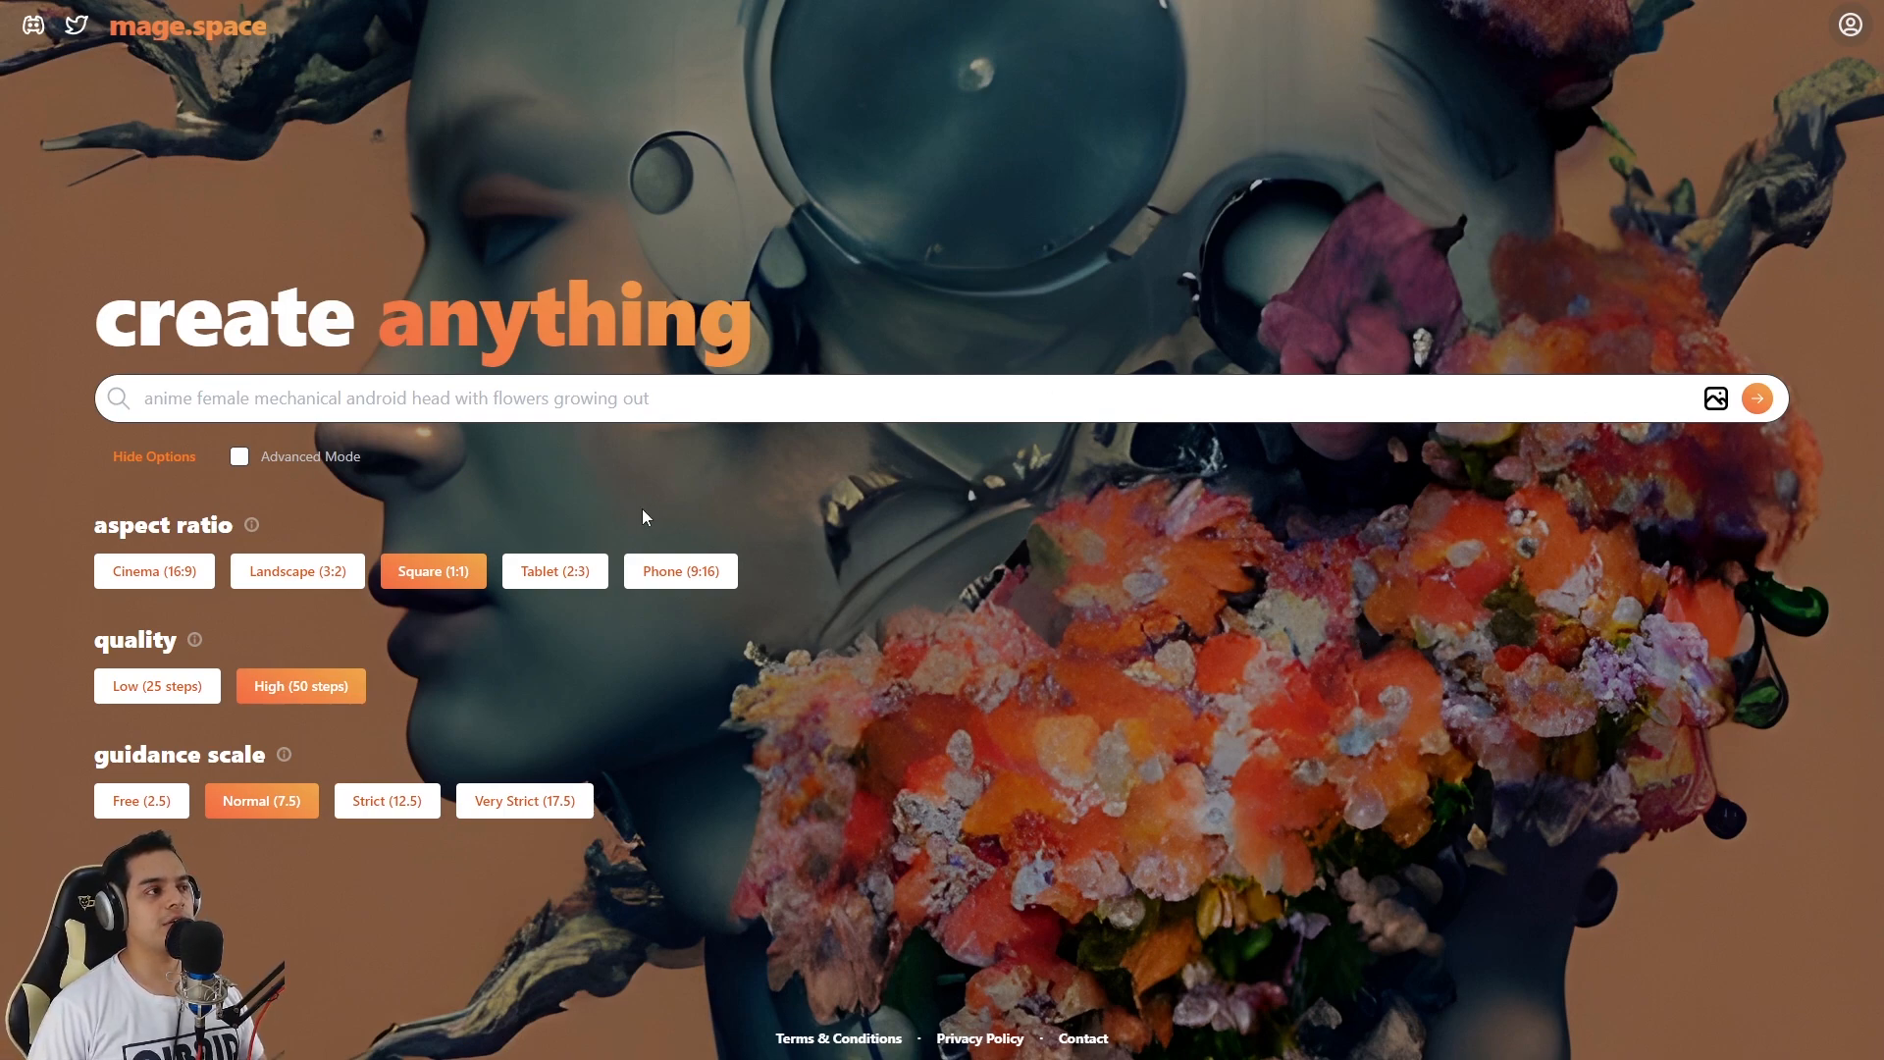
- Collapse the image generation options and expand them again
click(1050, 404)
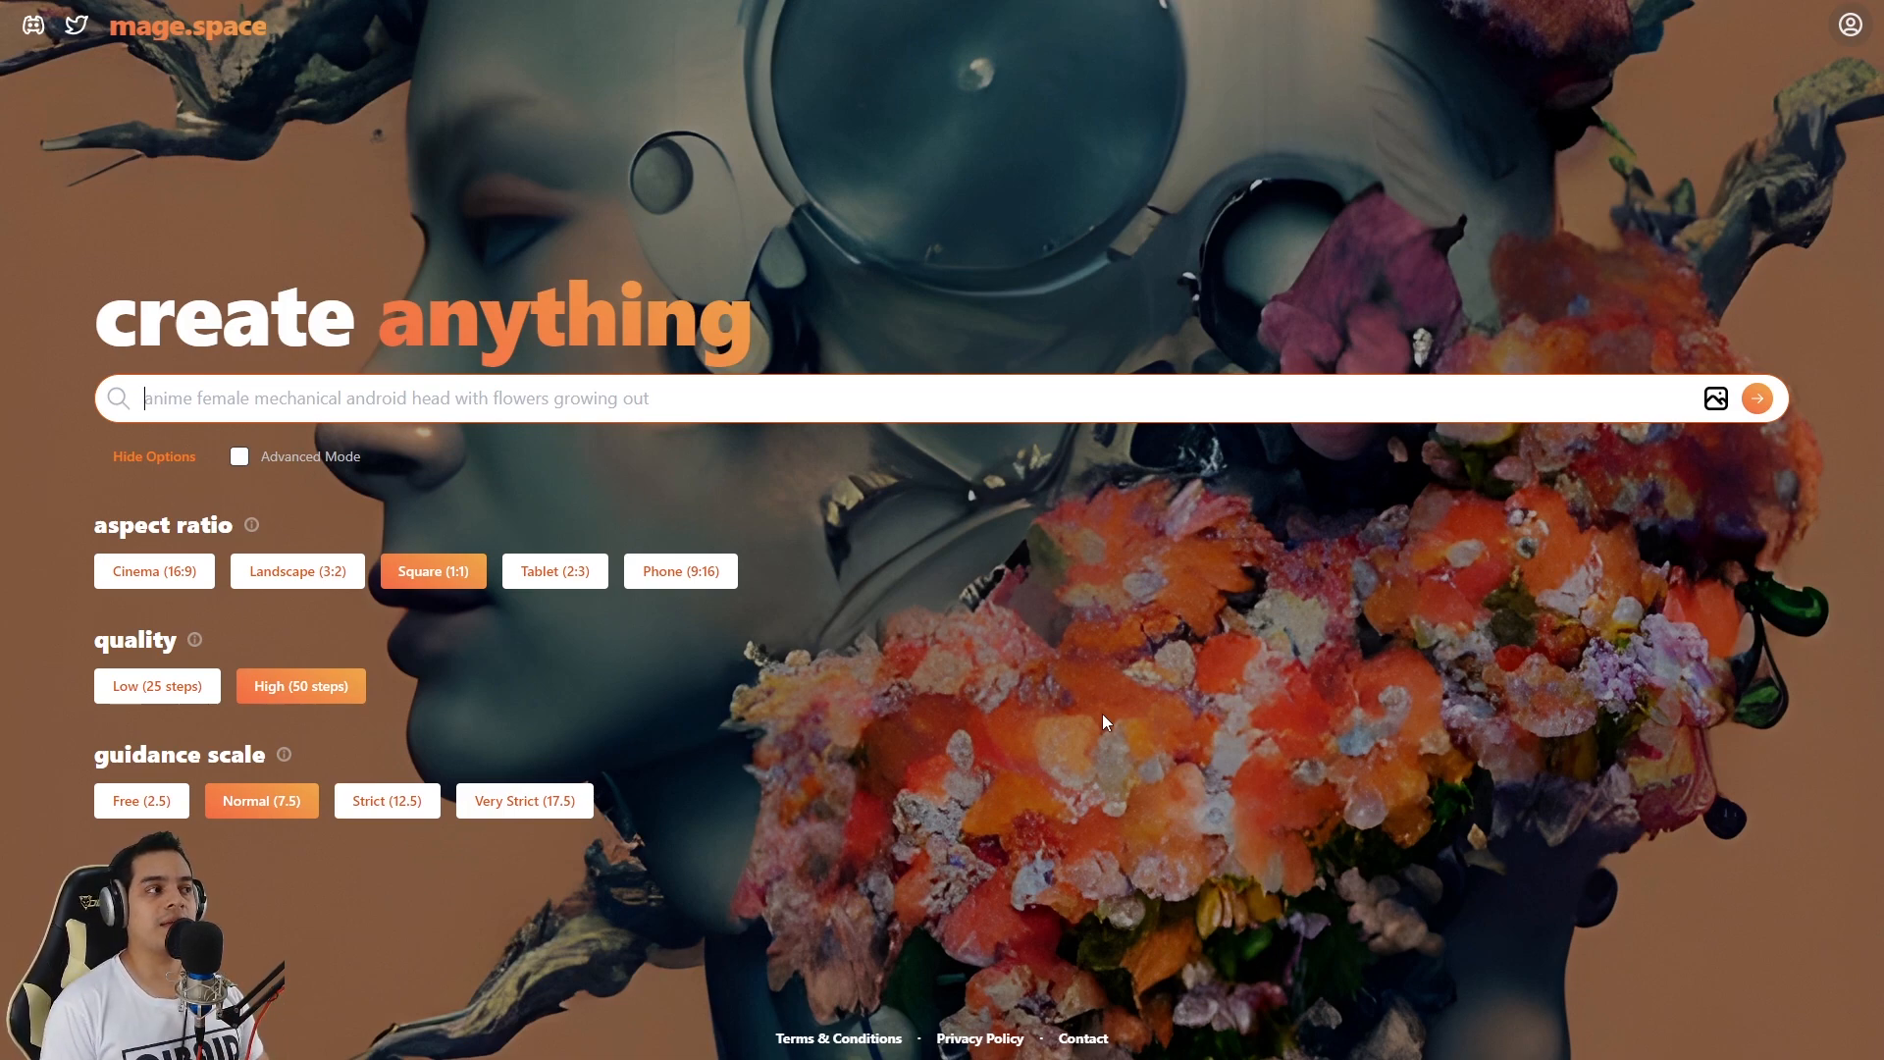
click(148, 457)
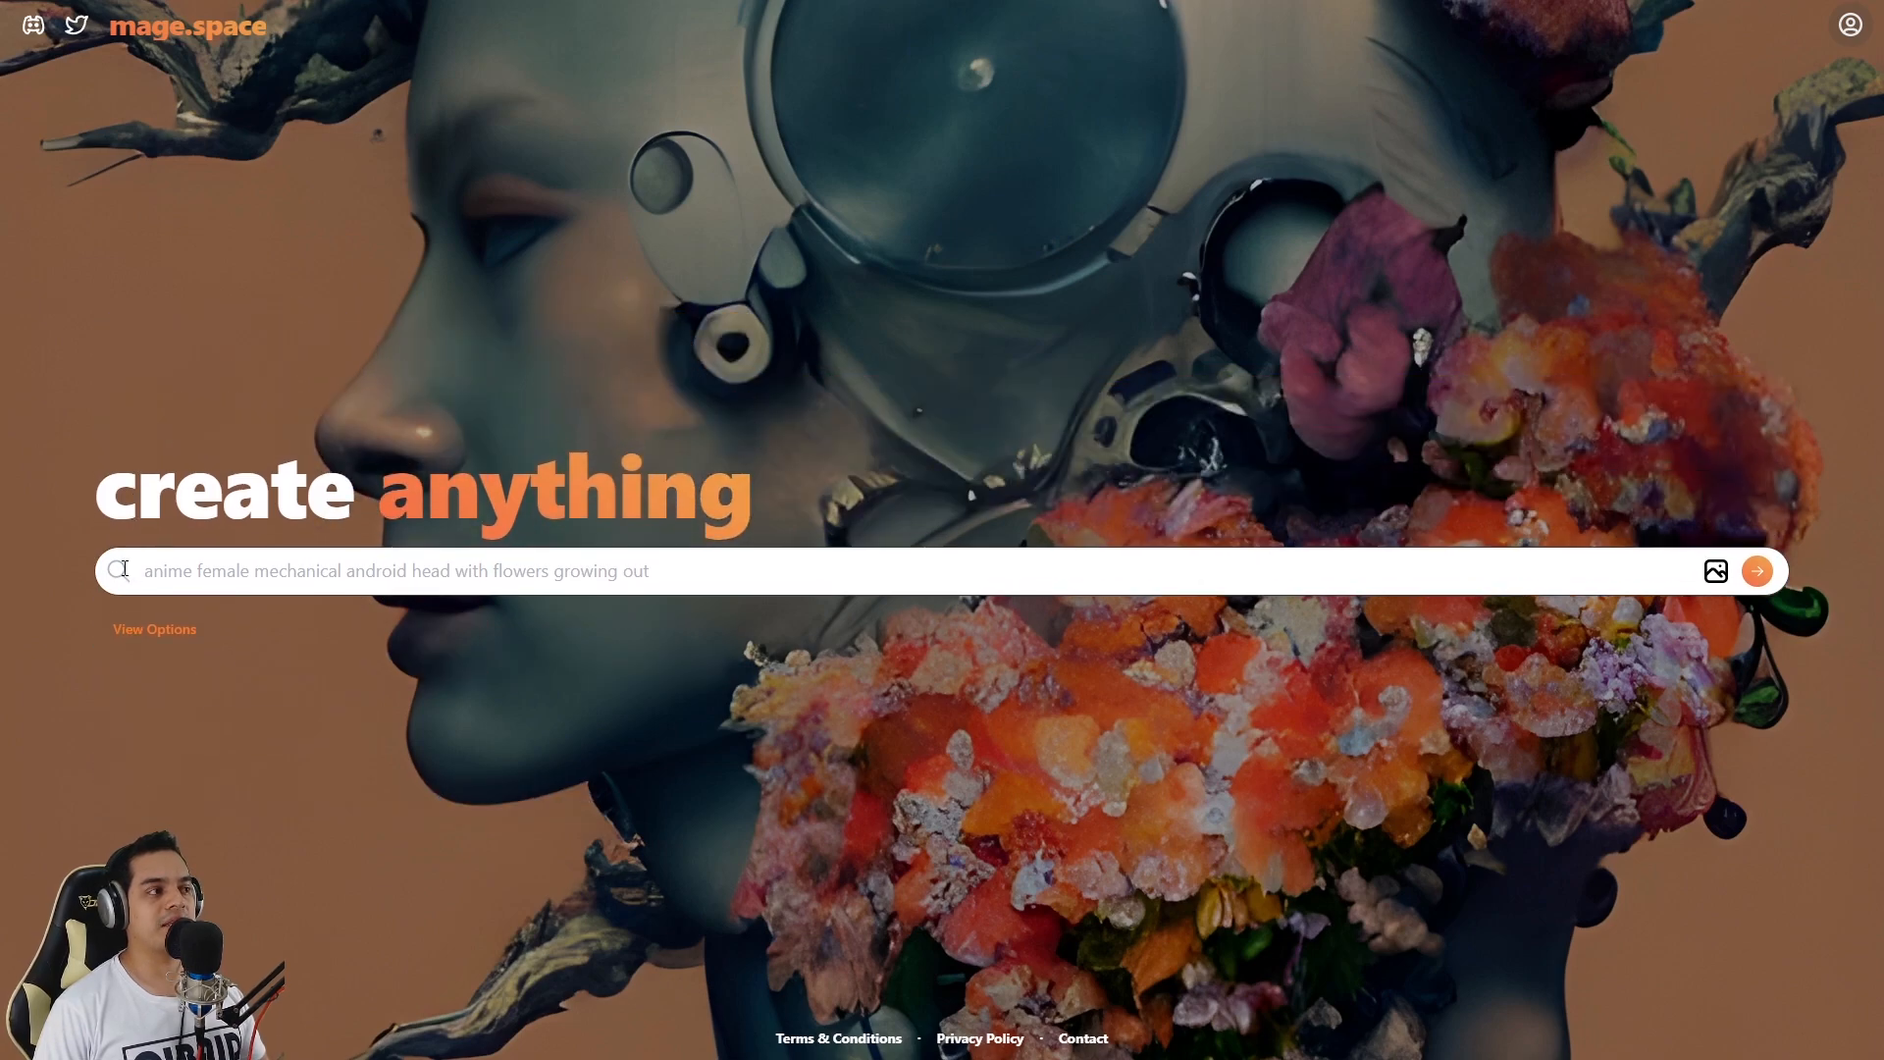
click(149, 632)
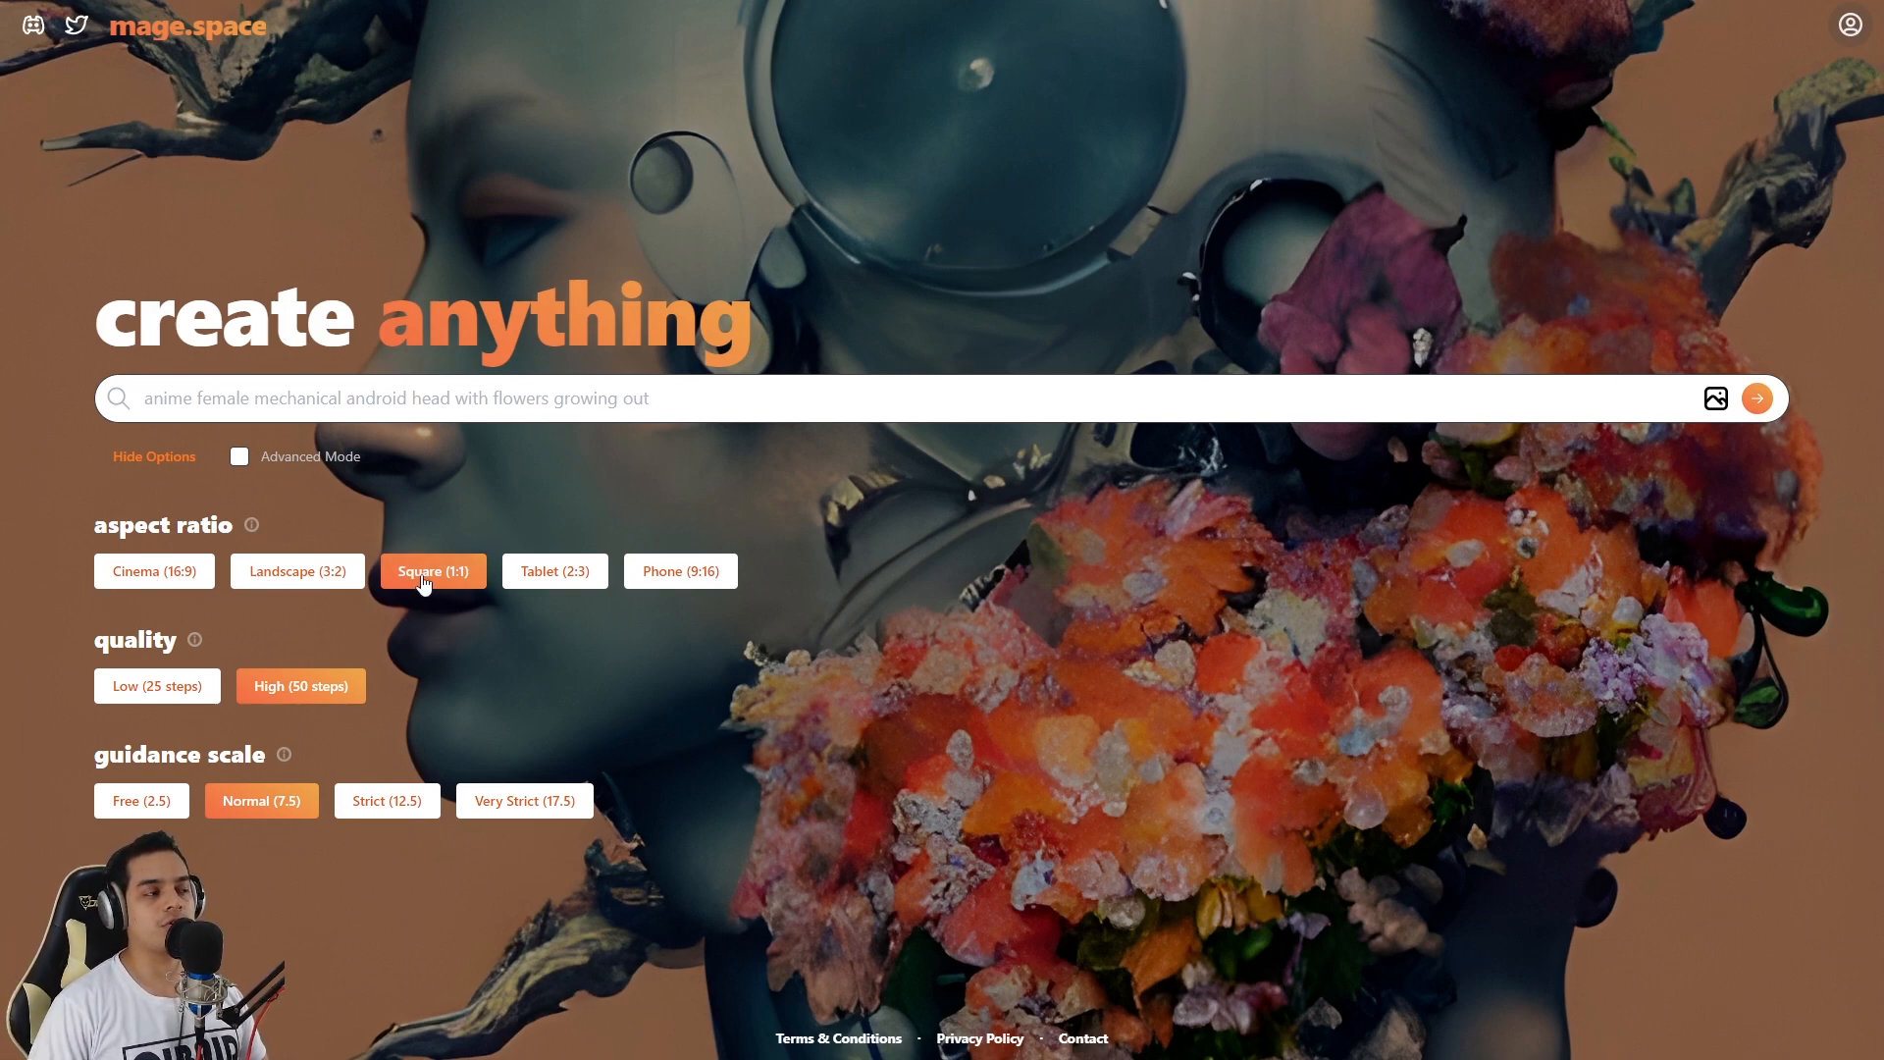
- Try out the Tablet, Phone, Landscape and Cinema aspect ratios and leave Square (1:1) selected
click(547, 574)
click(455, 576)
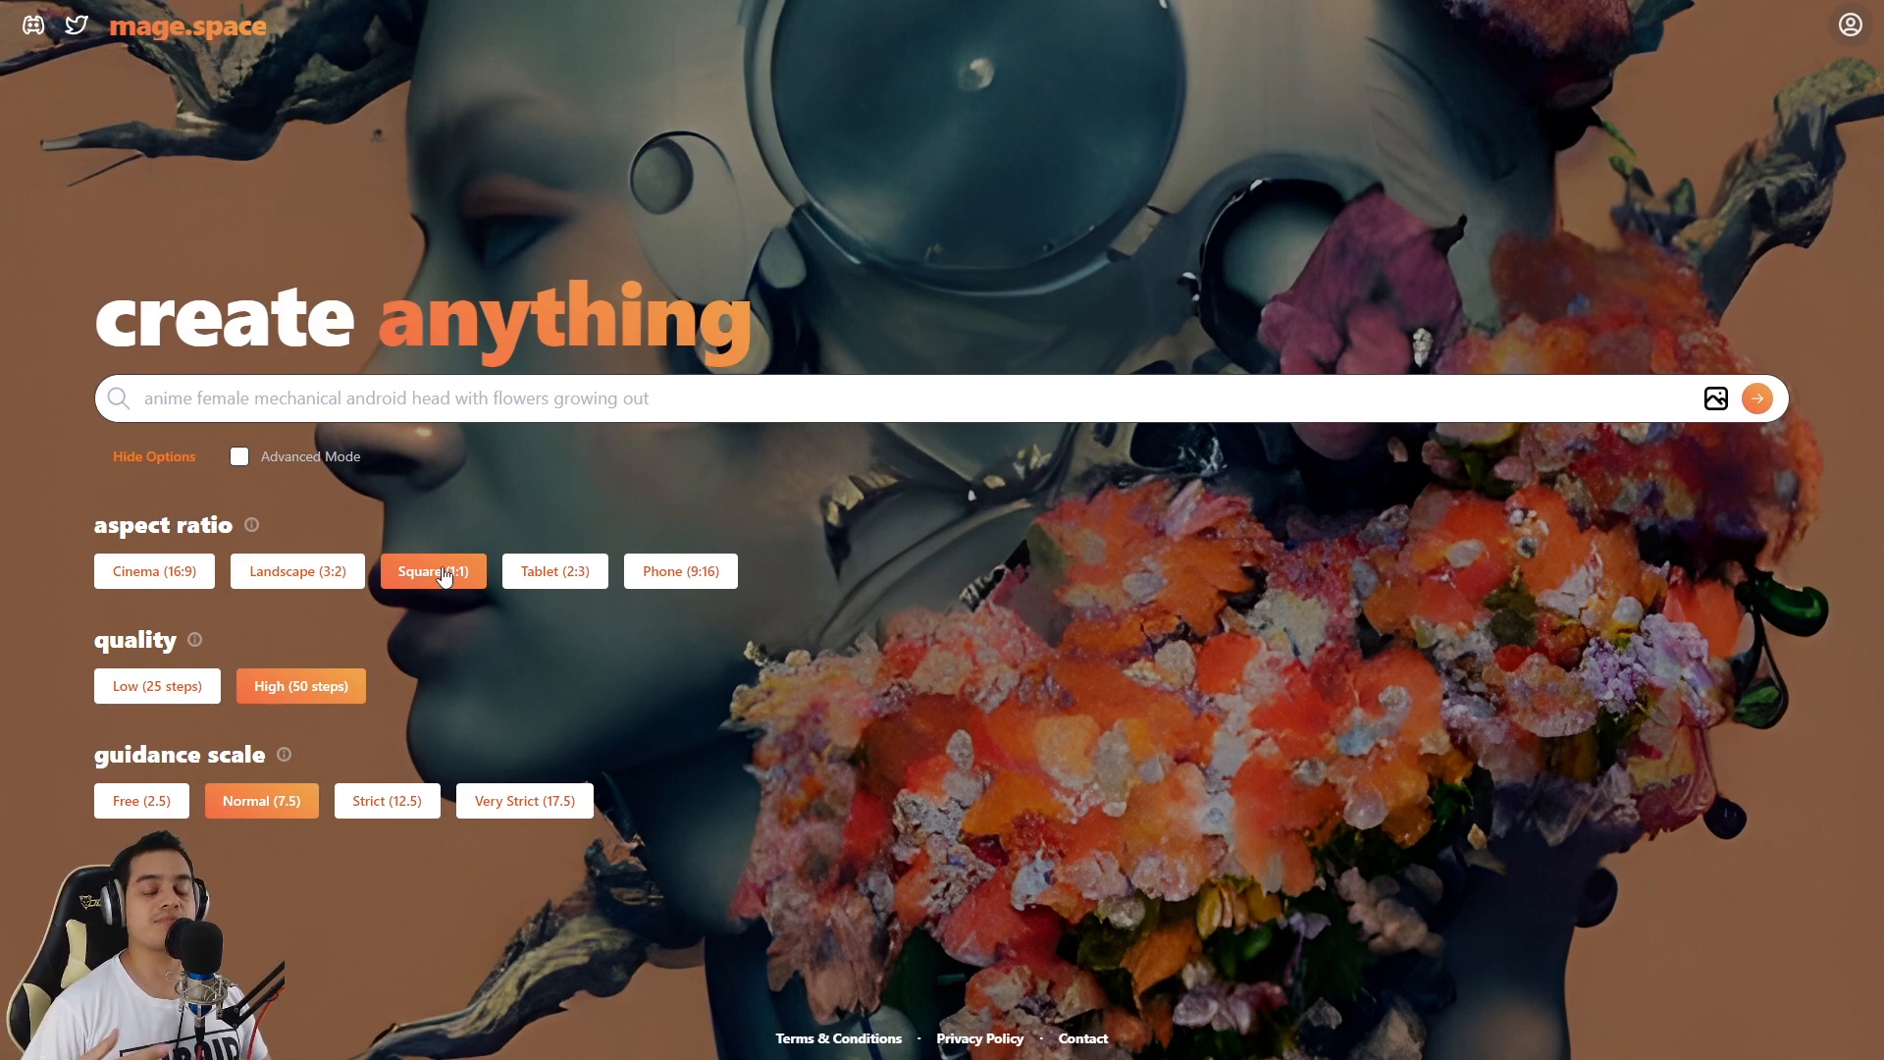
click(549, 574)
click(677, 577)
click(545, 579)
click(437, 577)
click(334, 579)
click(177, 575)
click(424, 579)
click(299, 577)
click(165, 579)
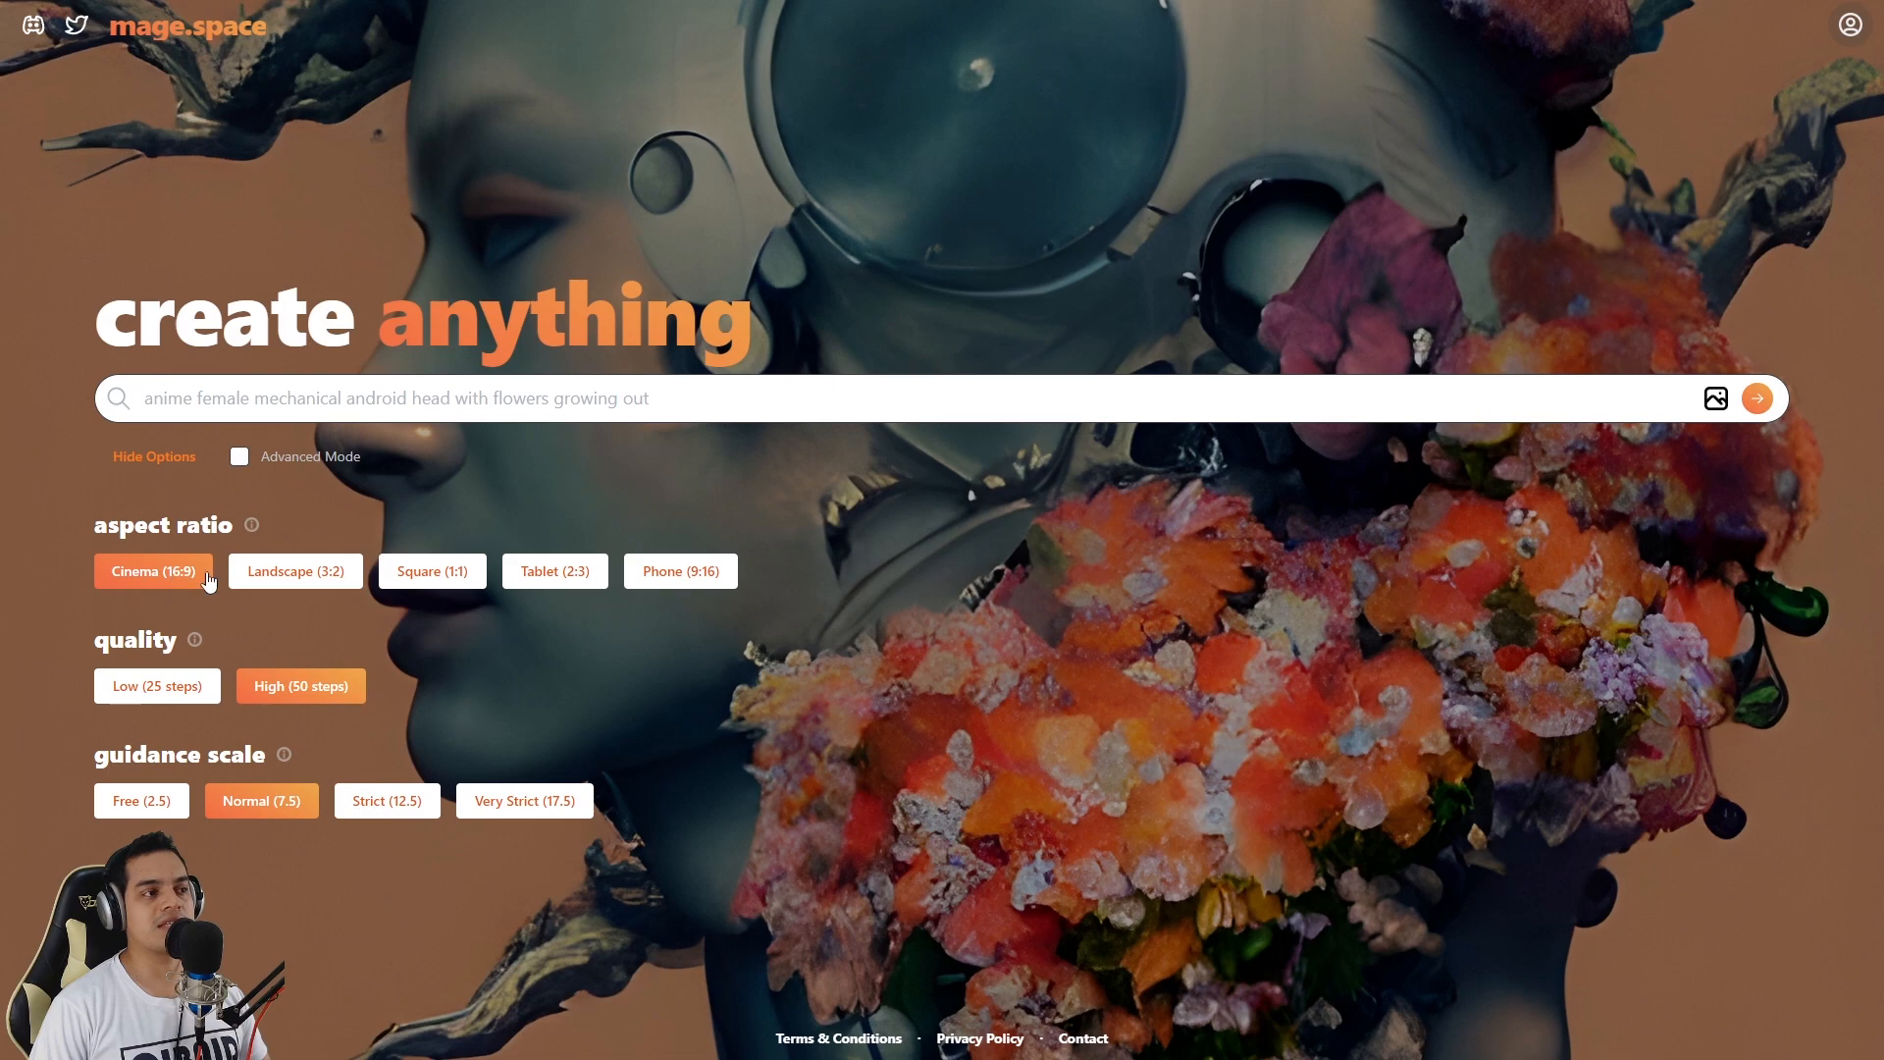
click(677, 589)
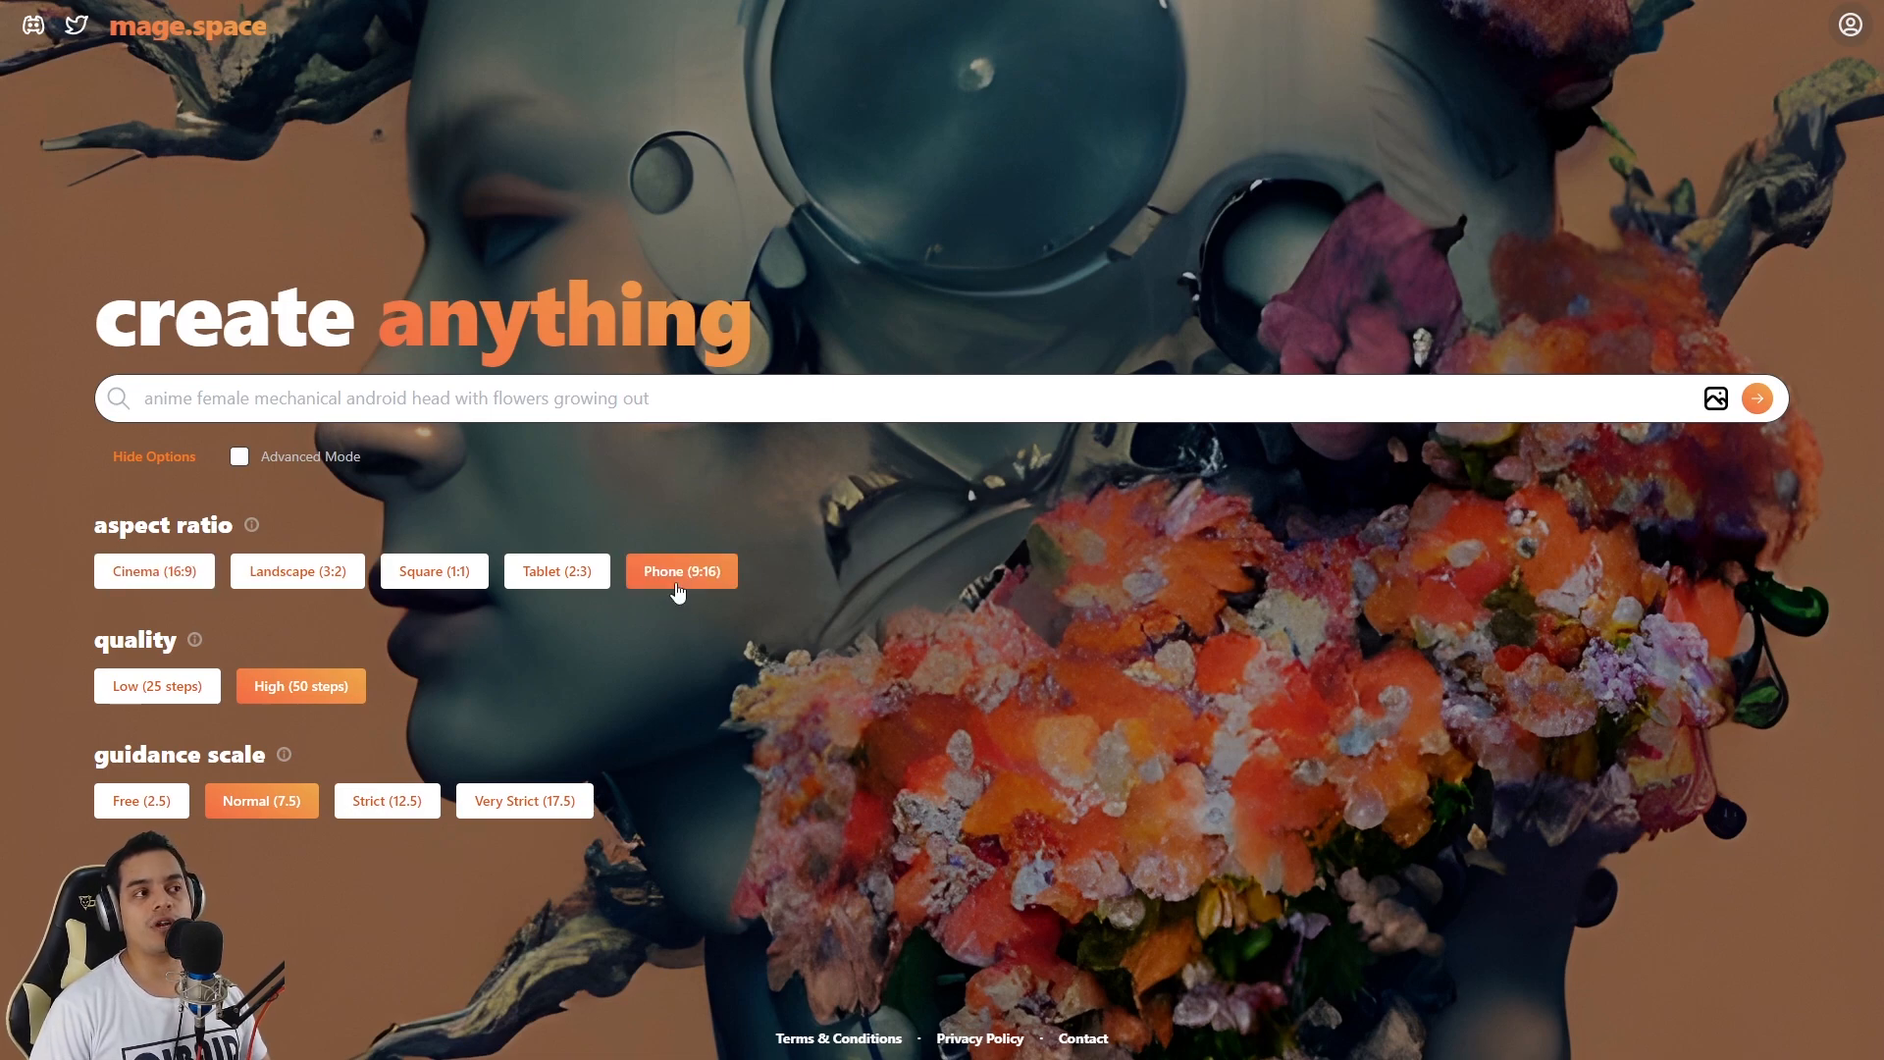
click(454, 577)
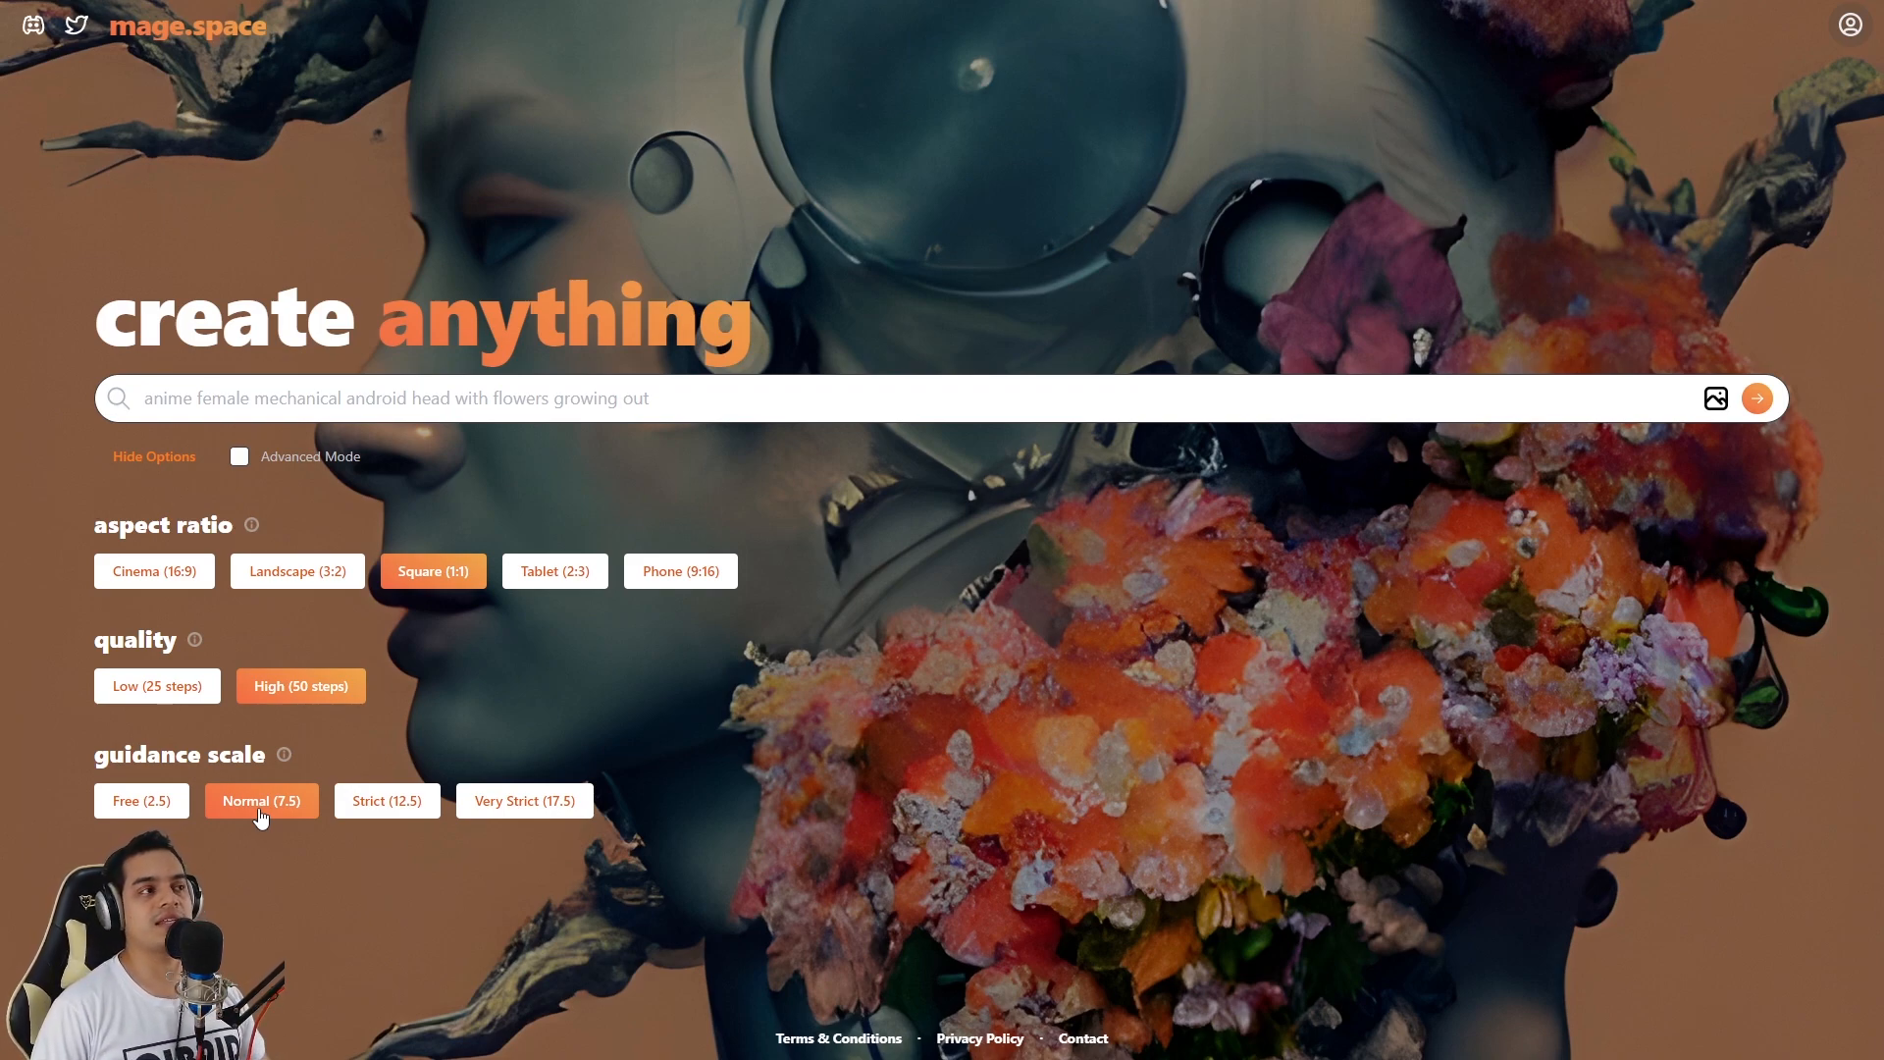
- Switch to DeepL, dismiss the cookie notice and enter the Spanish source text "automovil bajo la lluvia al atardecer,"
click(378, 405)
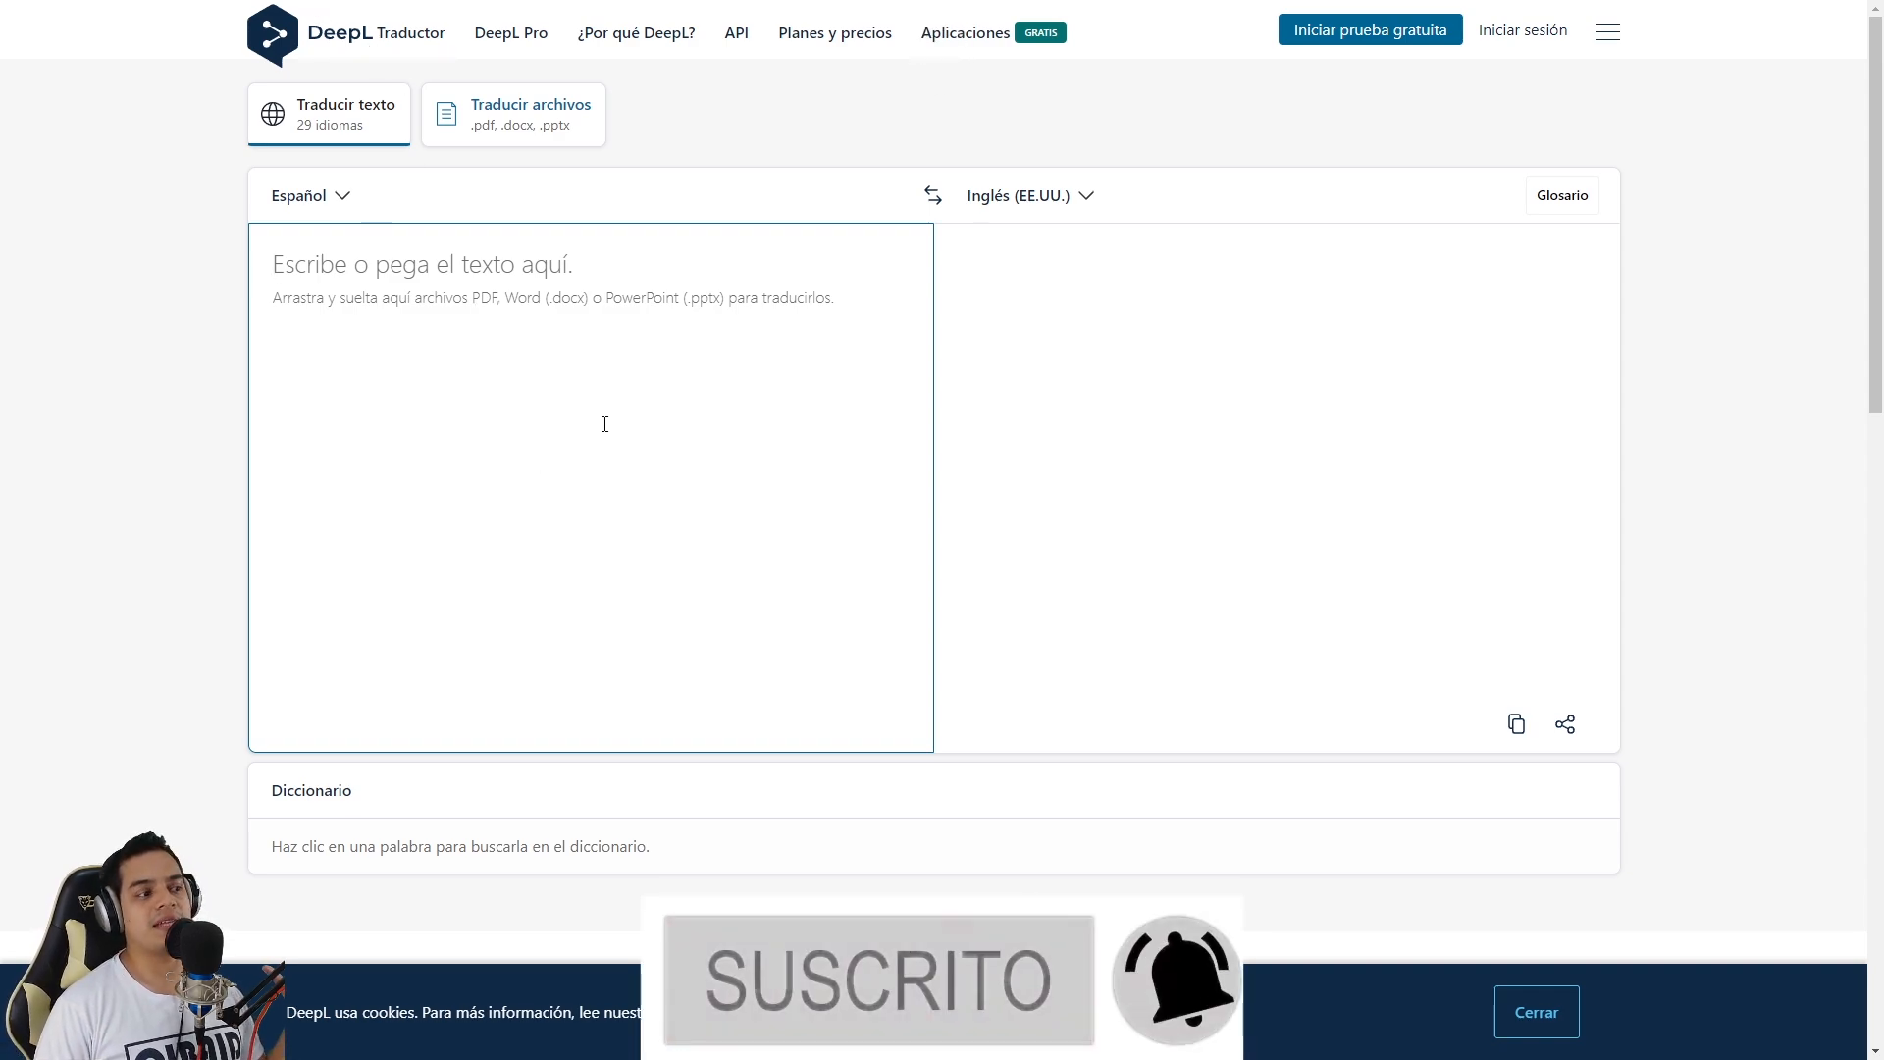
click(1533, 1011)
click(523, 292)
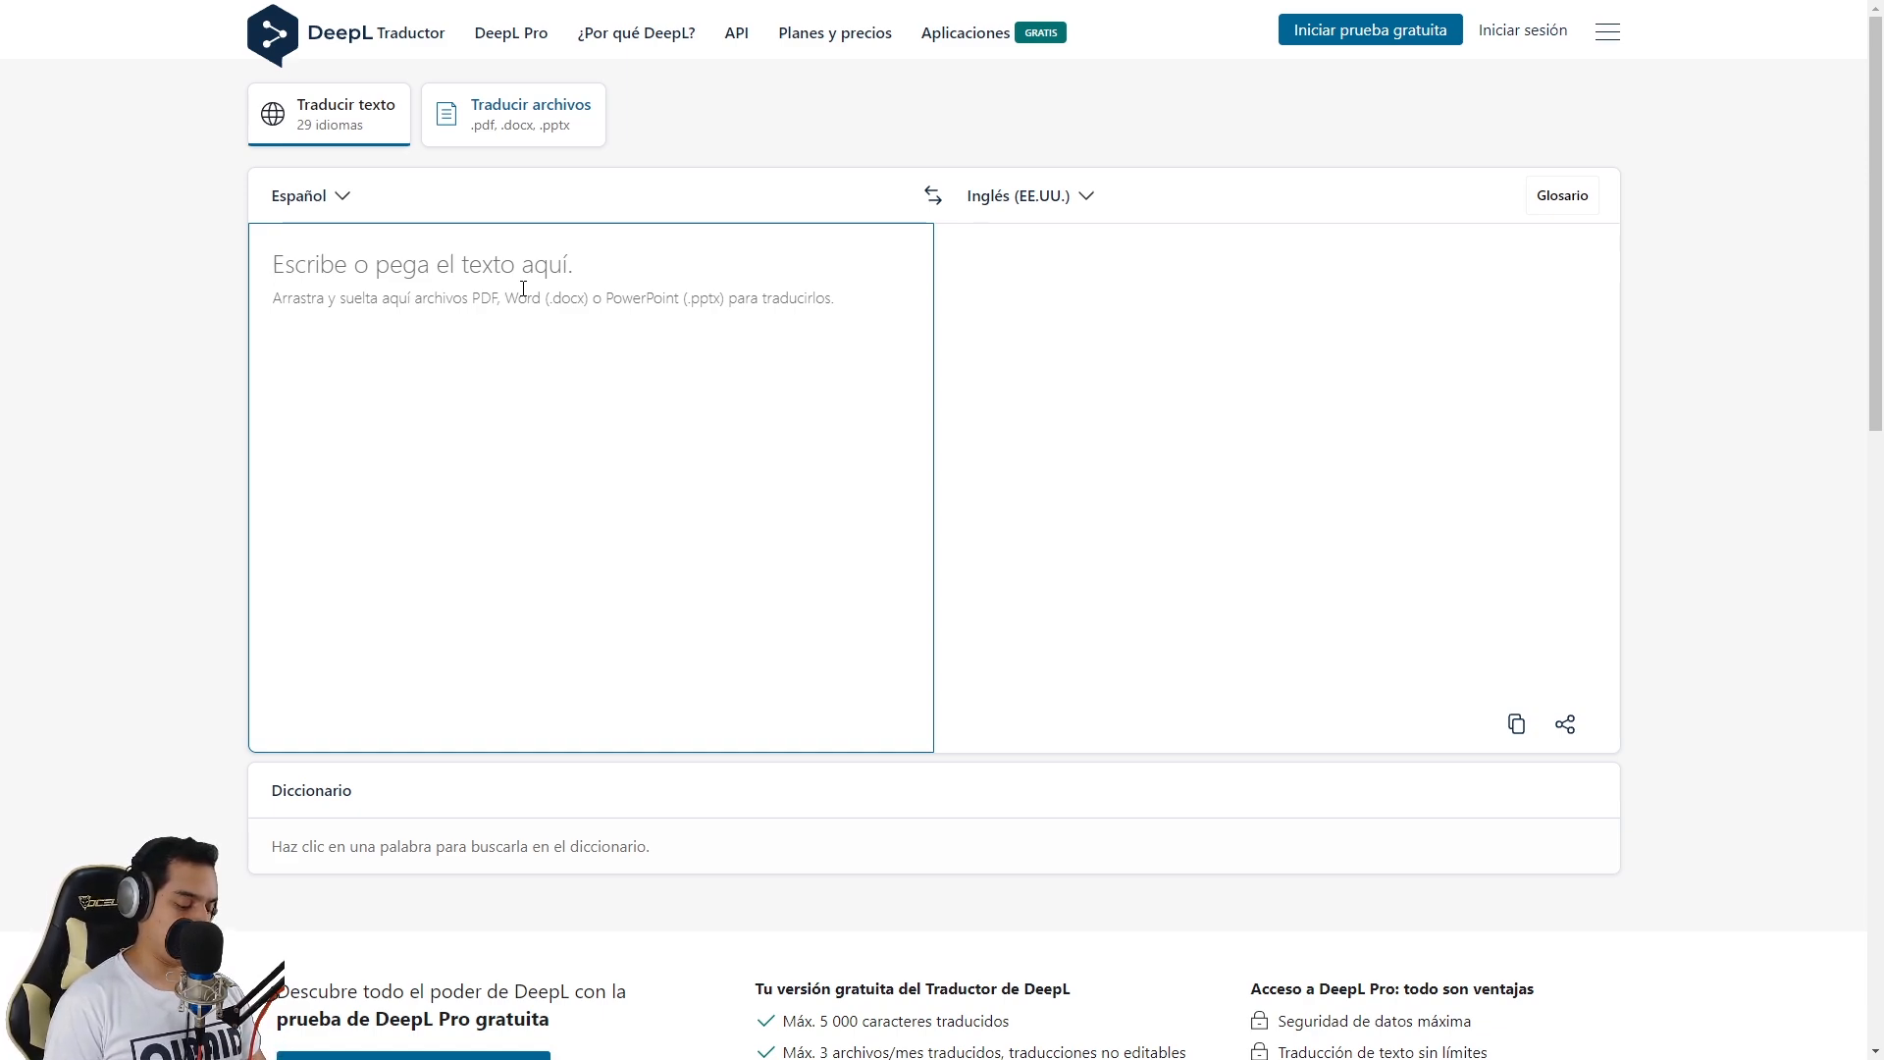
text(automovil)
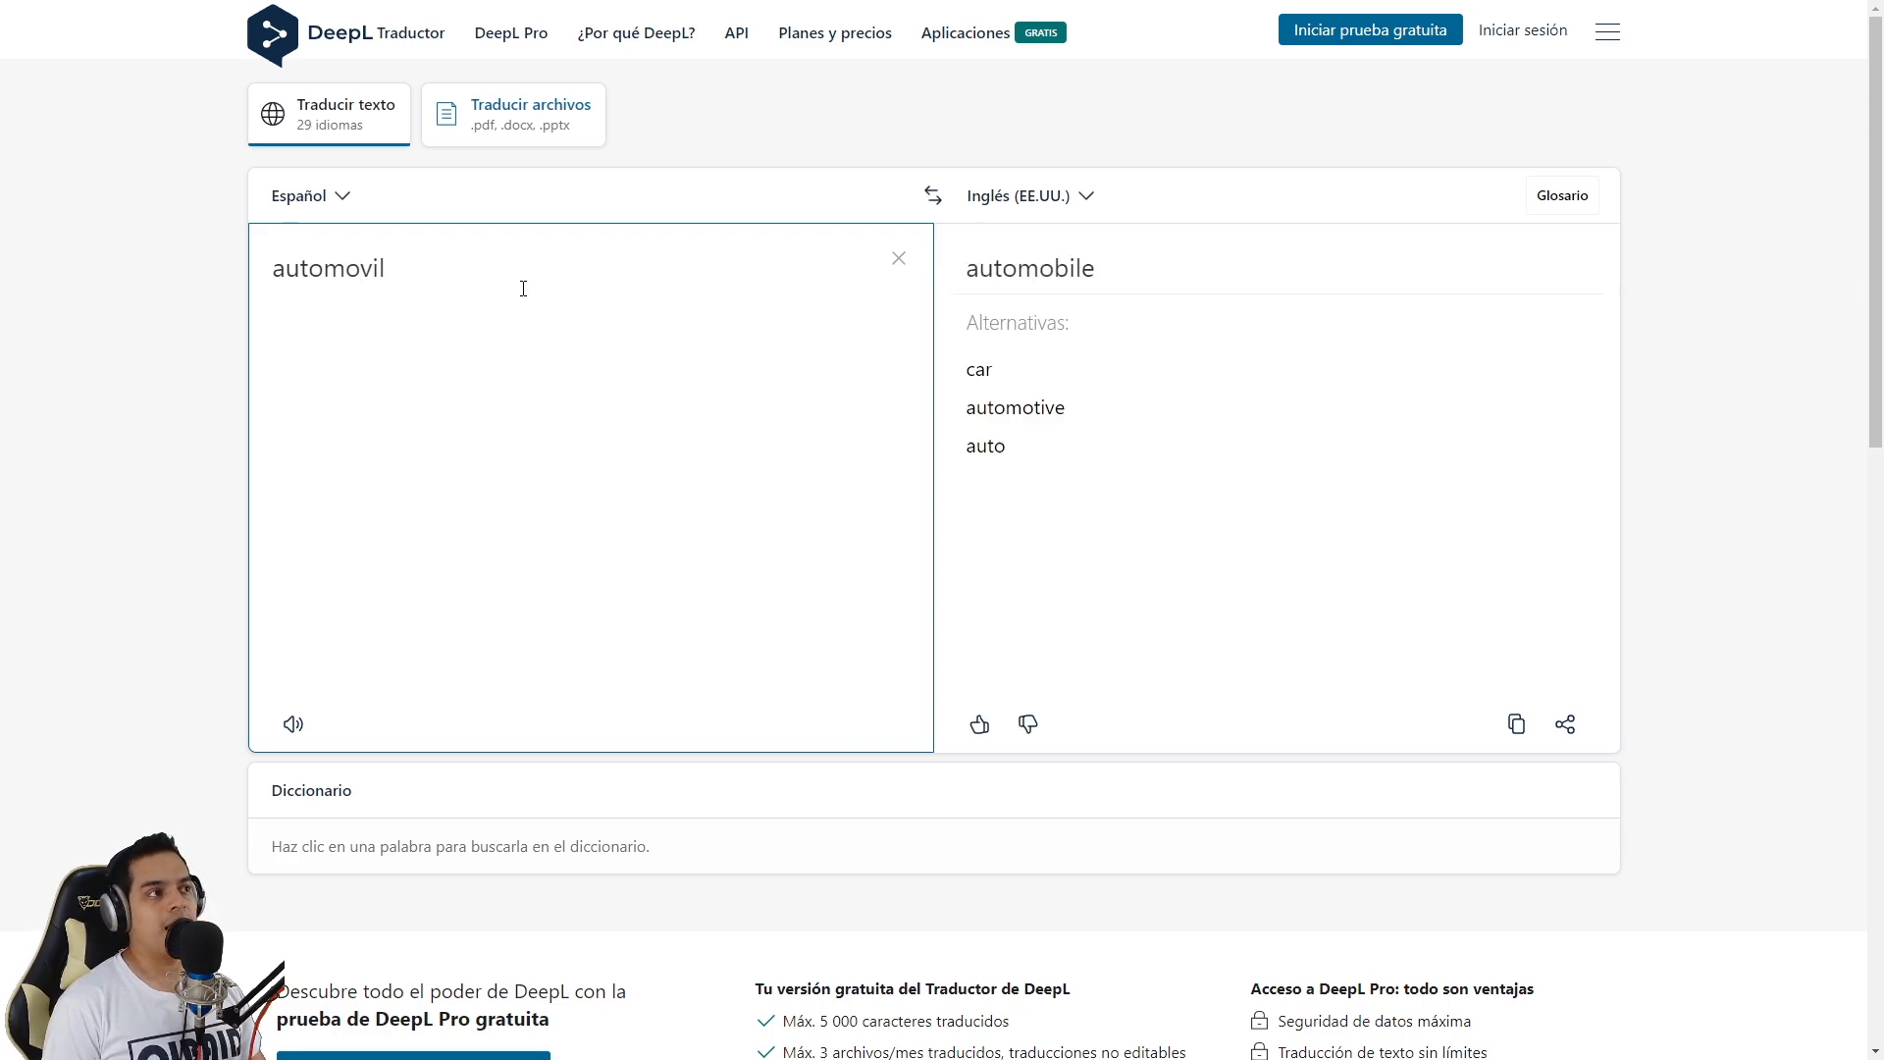
text( bajo la lluvia al)
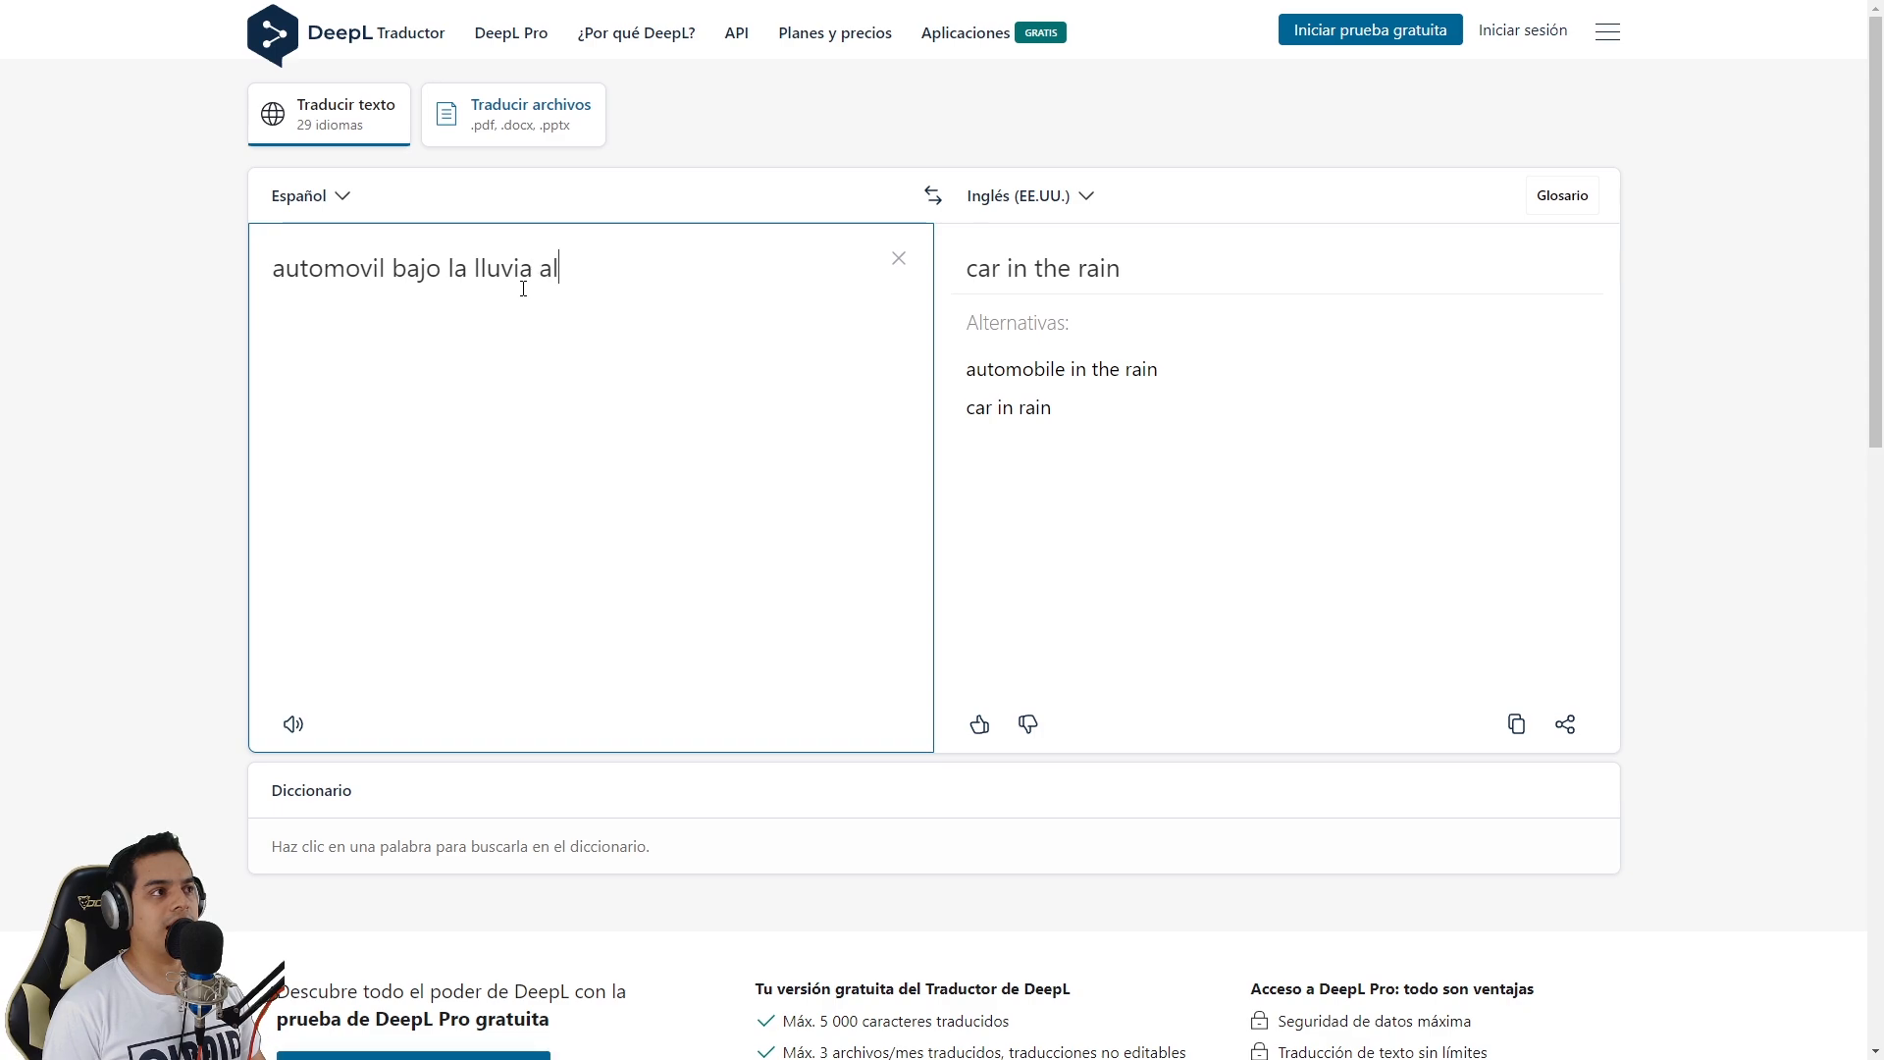
text( atardecer)
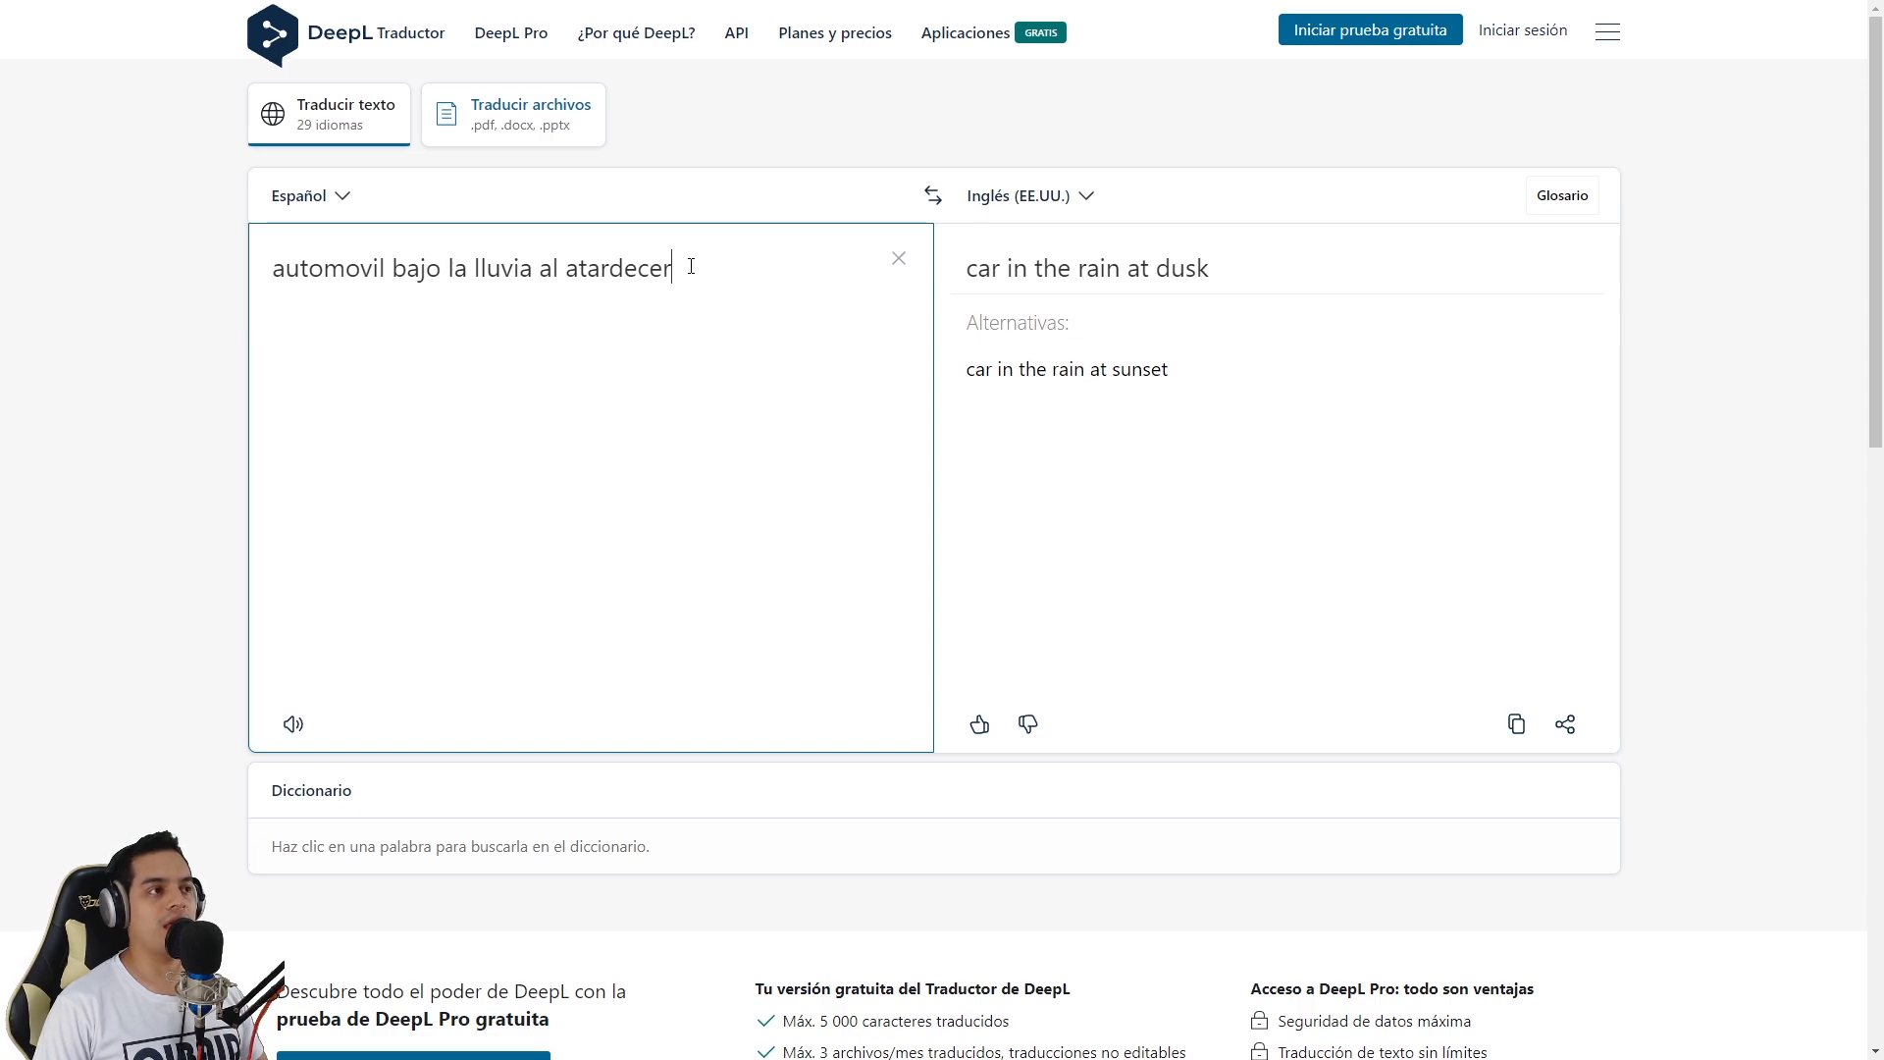
text(,)
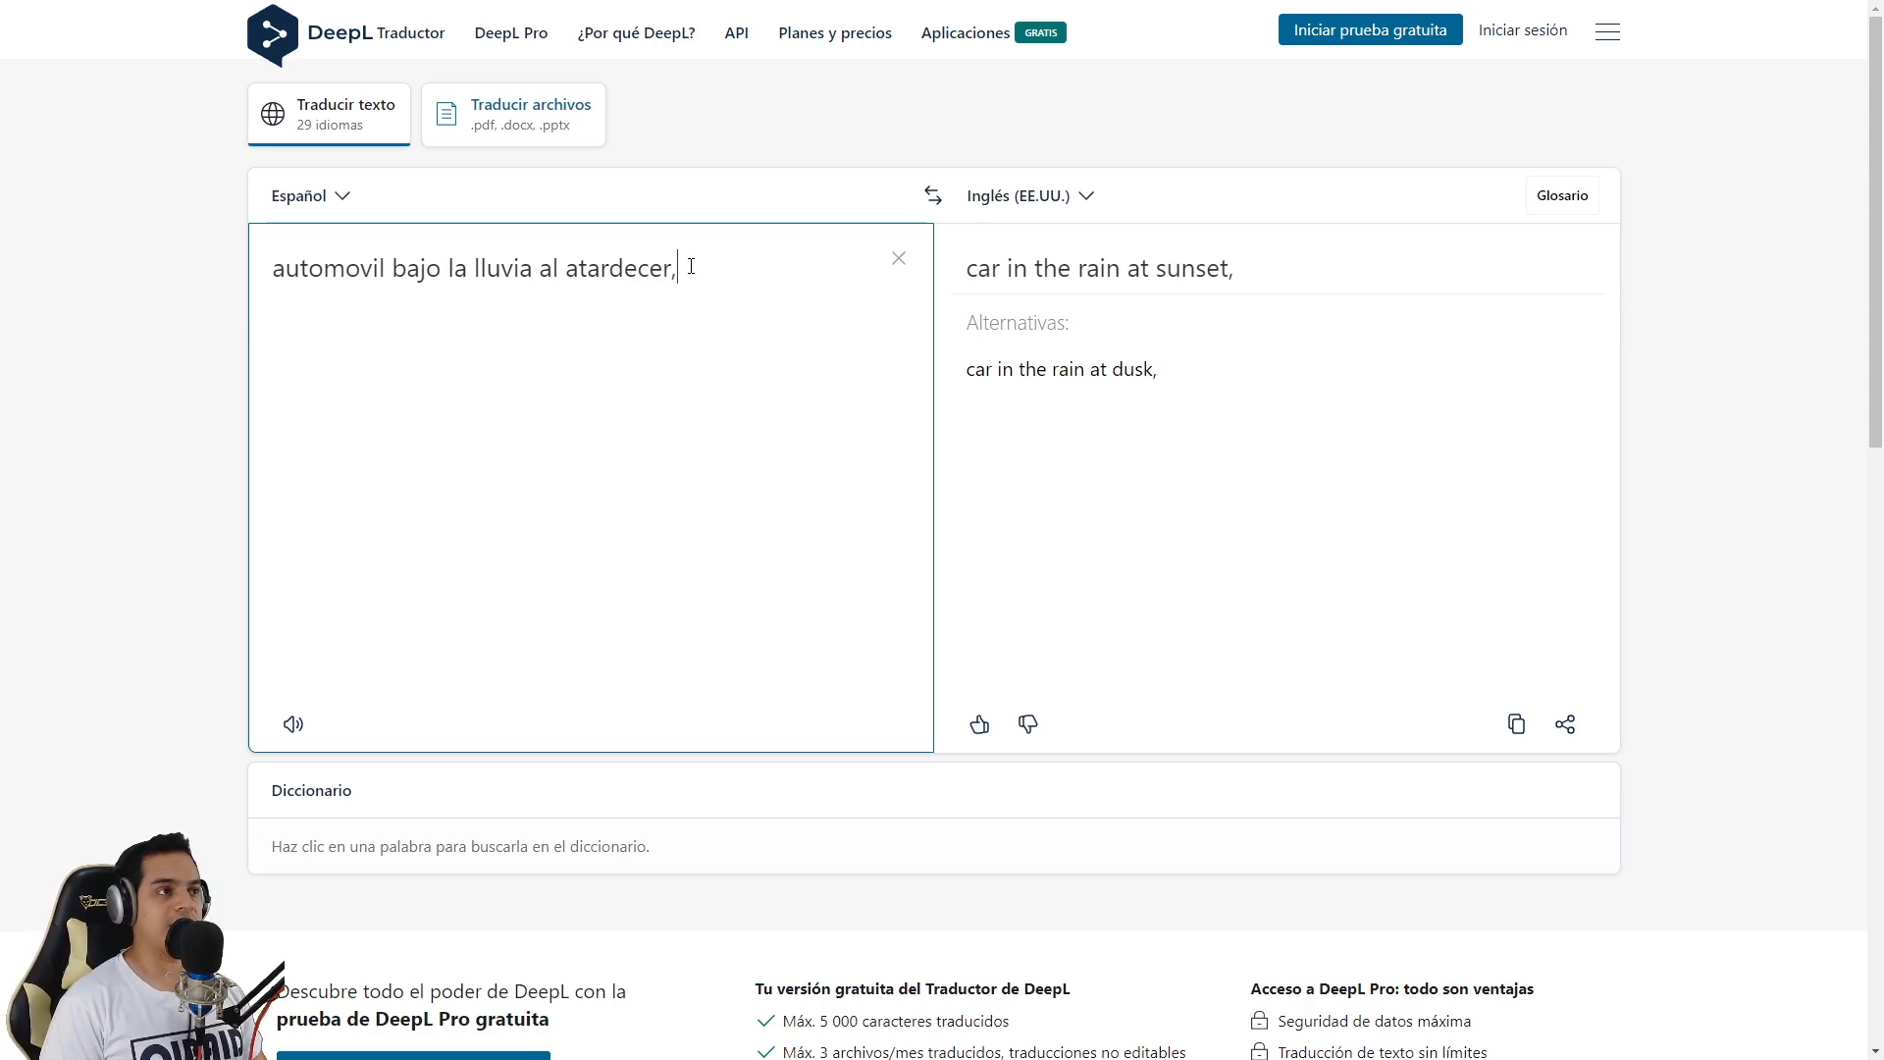
- Insert "una ilustracion de un" at the beginning of the Spanish source text
key(Home)
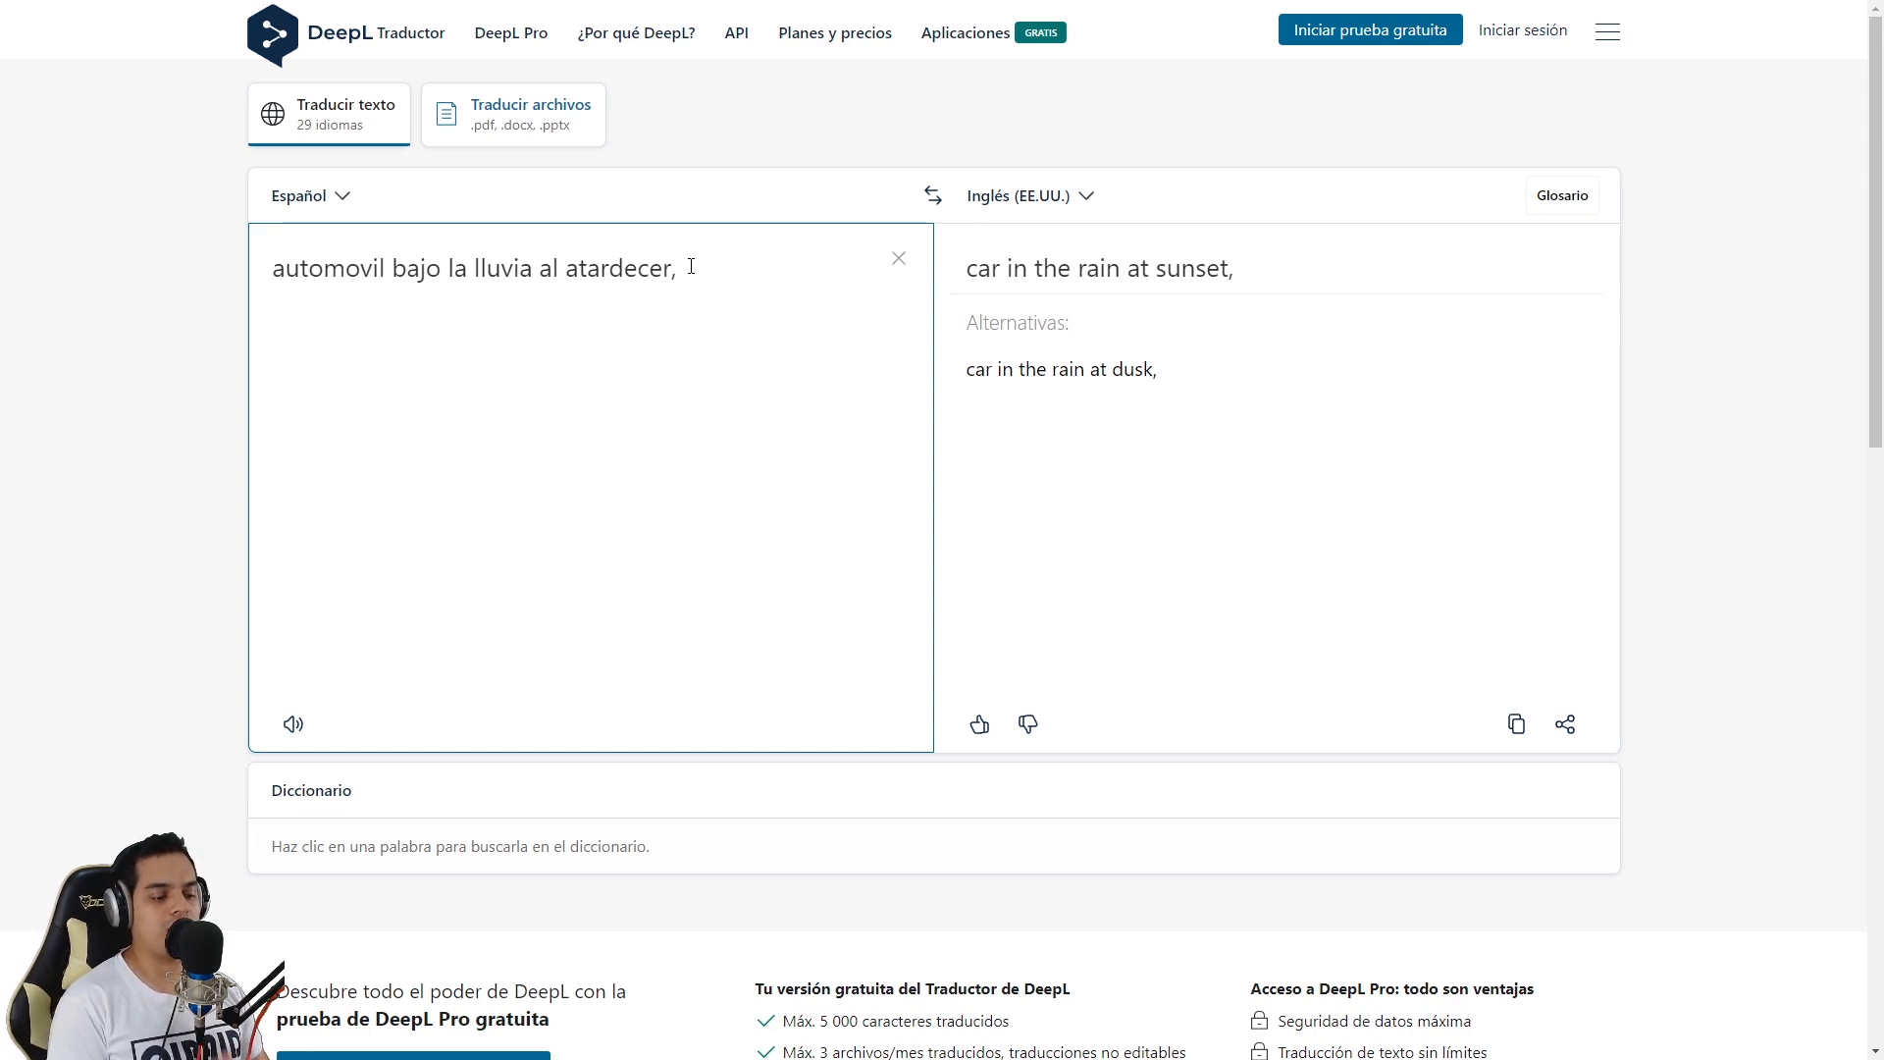
text(una ilus)
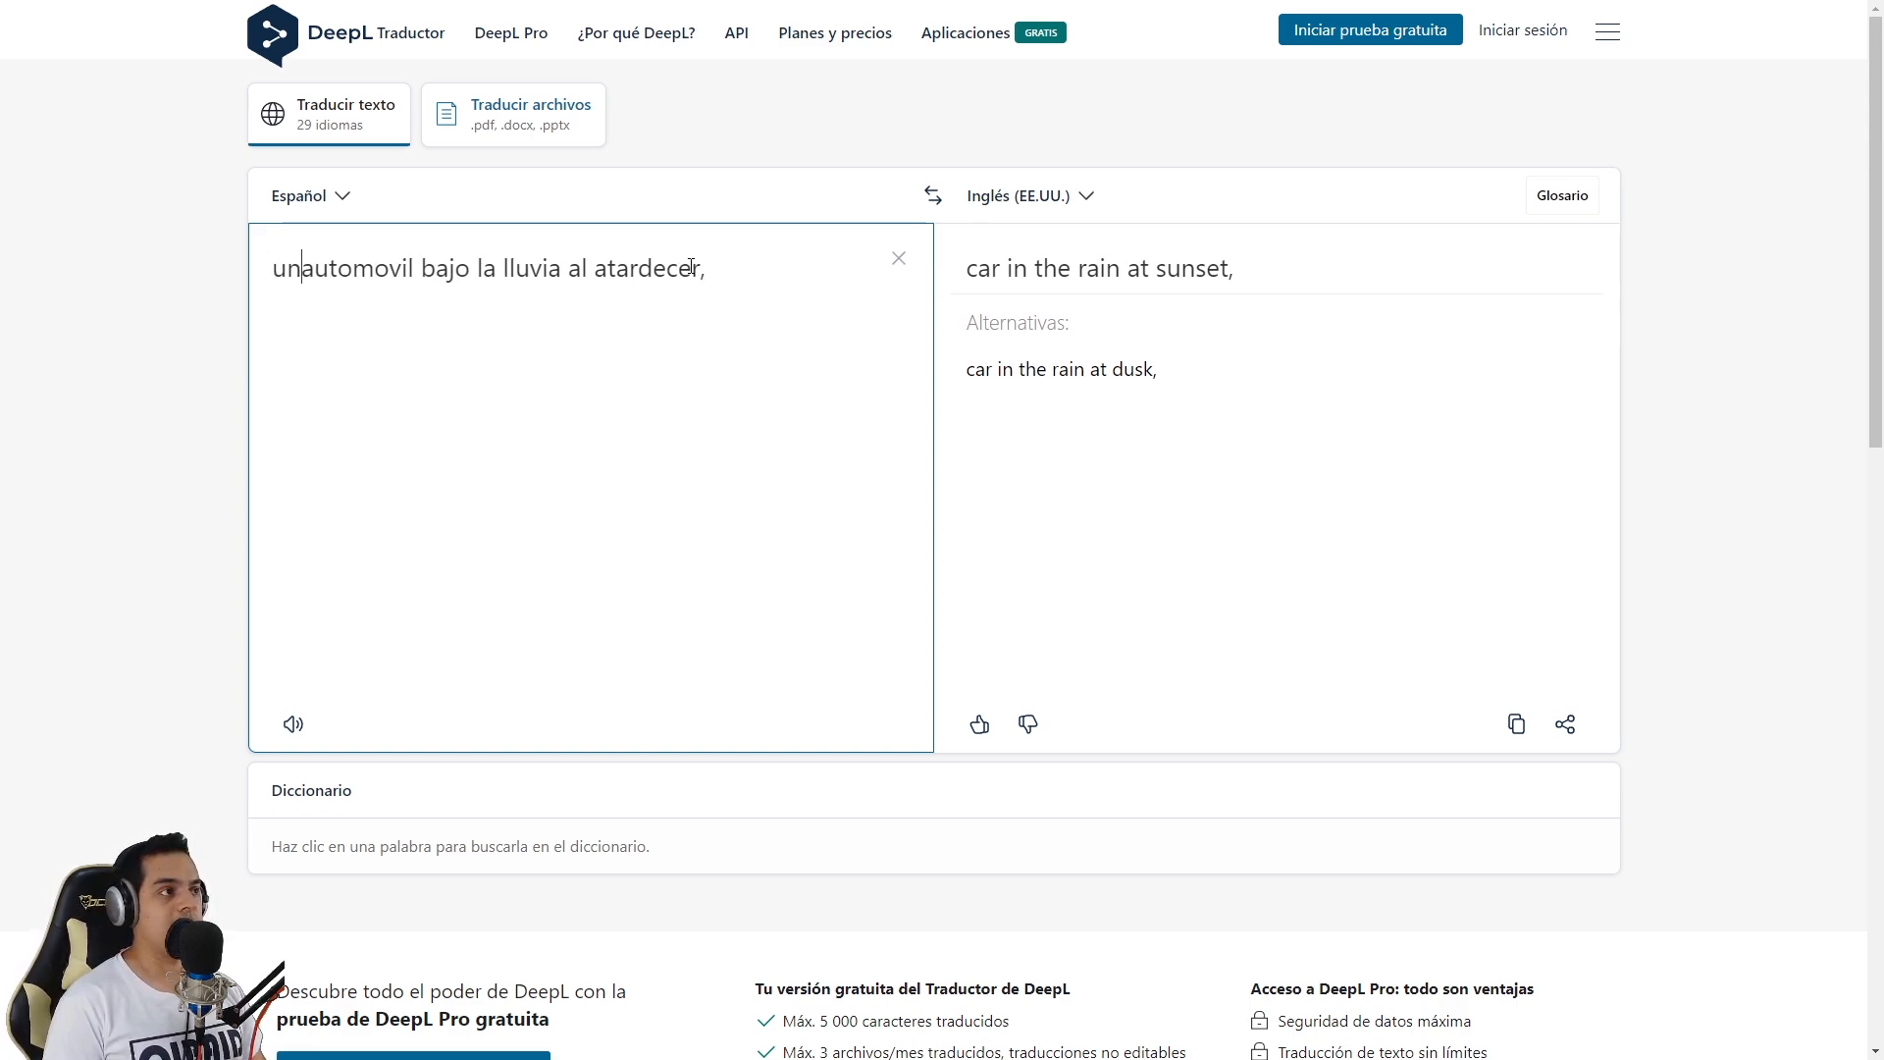
text(travcion)
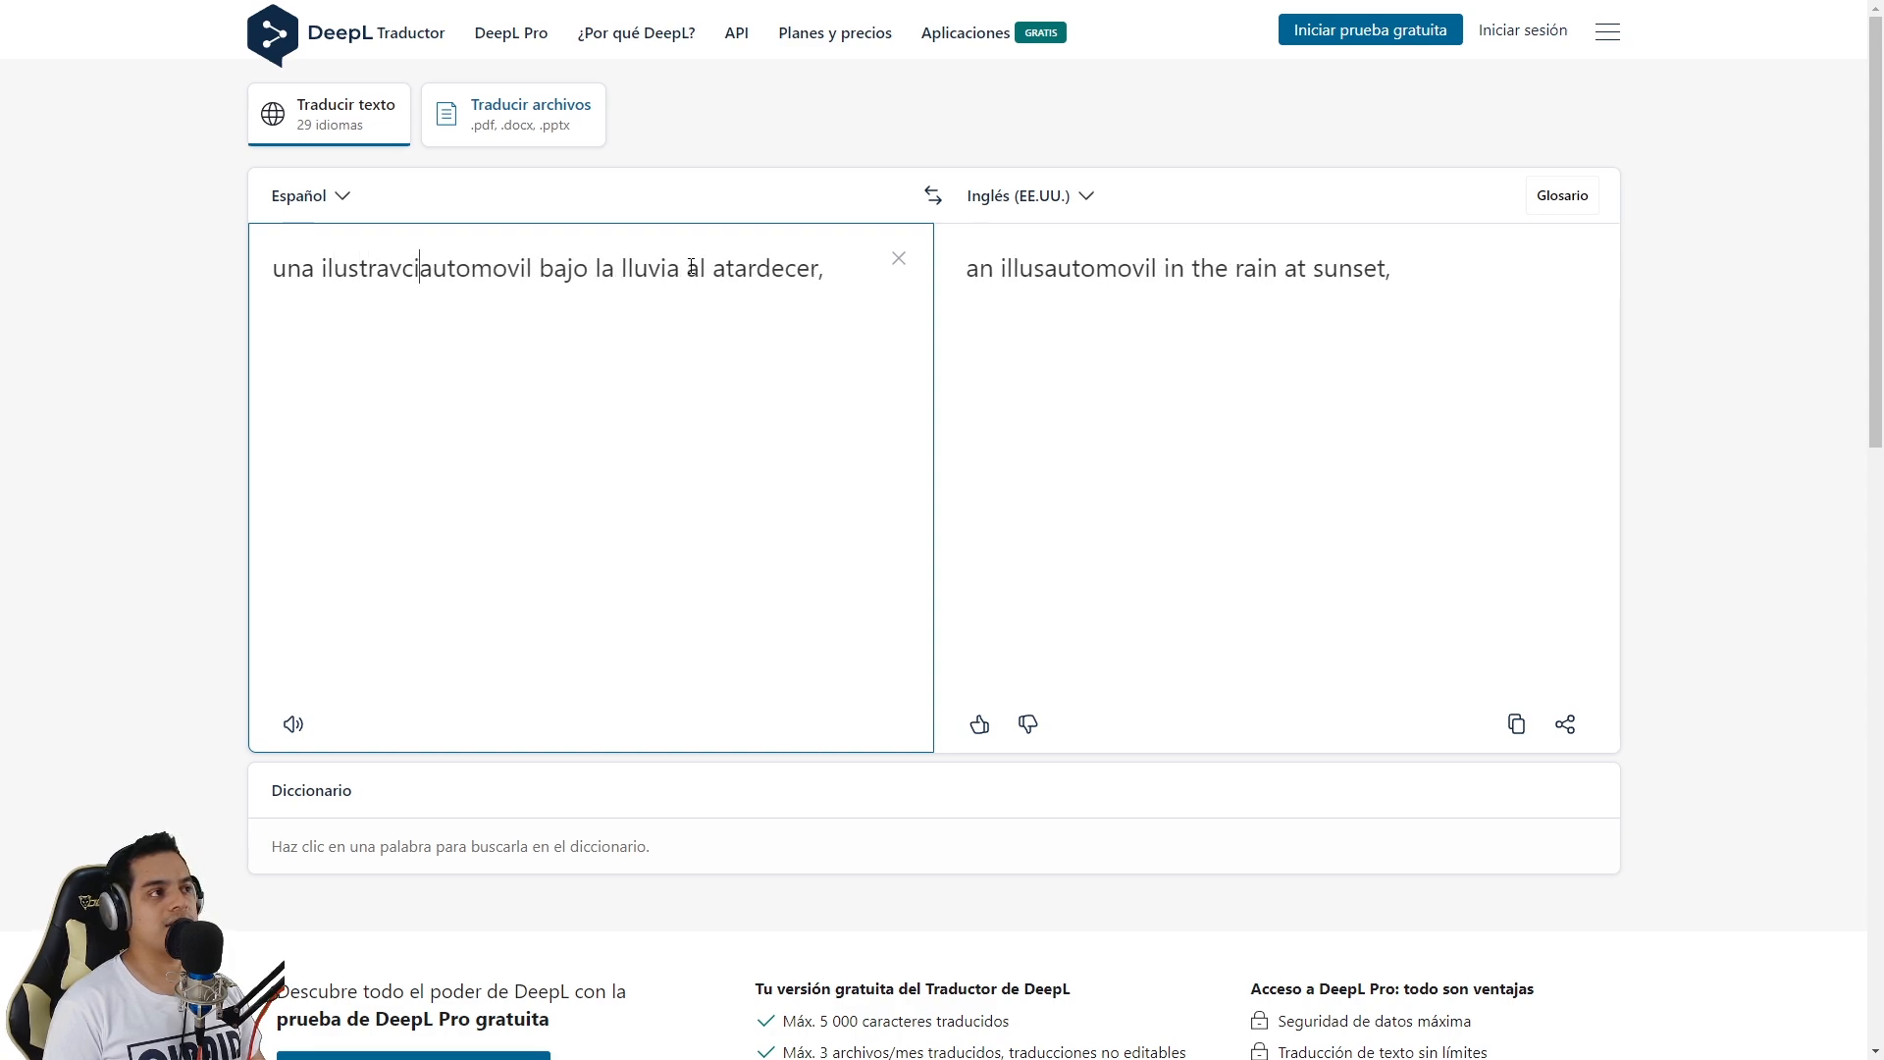
key(BackSpace)
key(BackSpace)
key(BackSpace)
key(BackSpace)
key(BackSpace)
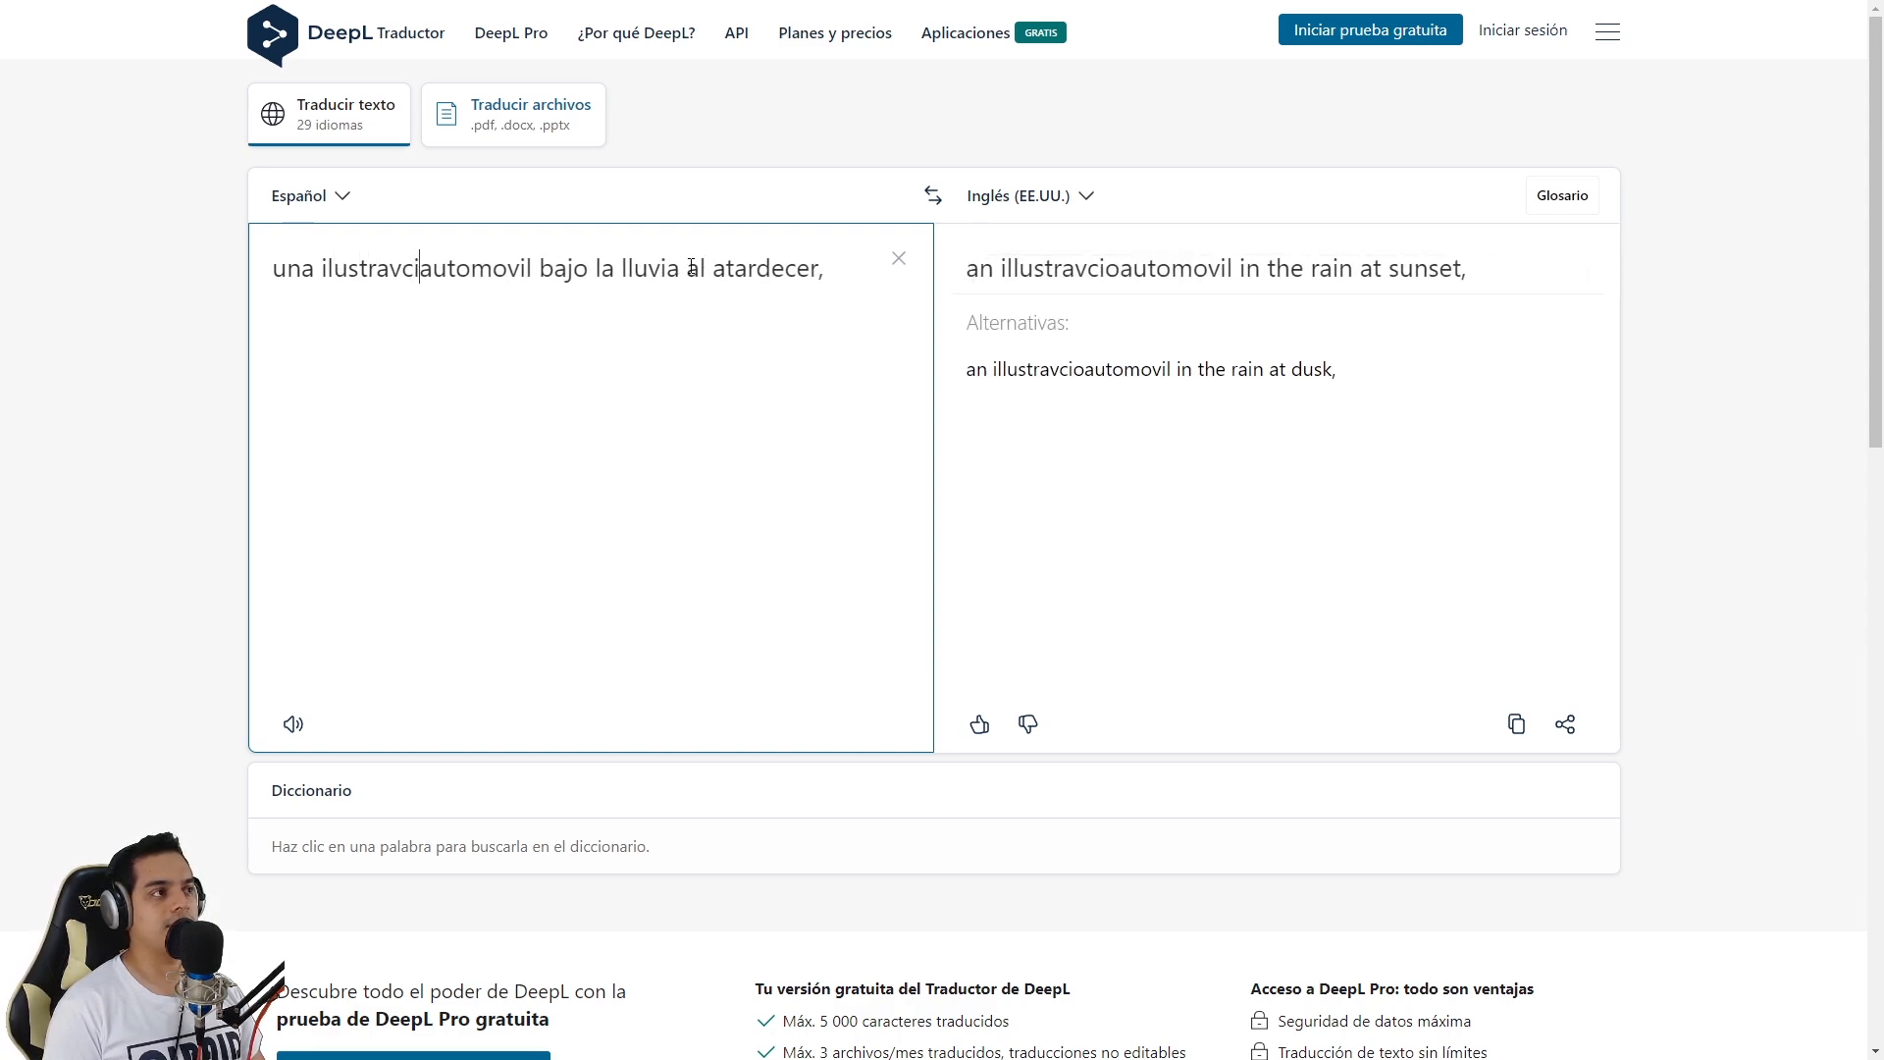
text(cion de un)
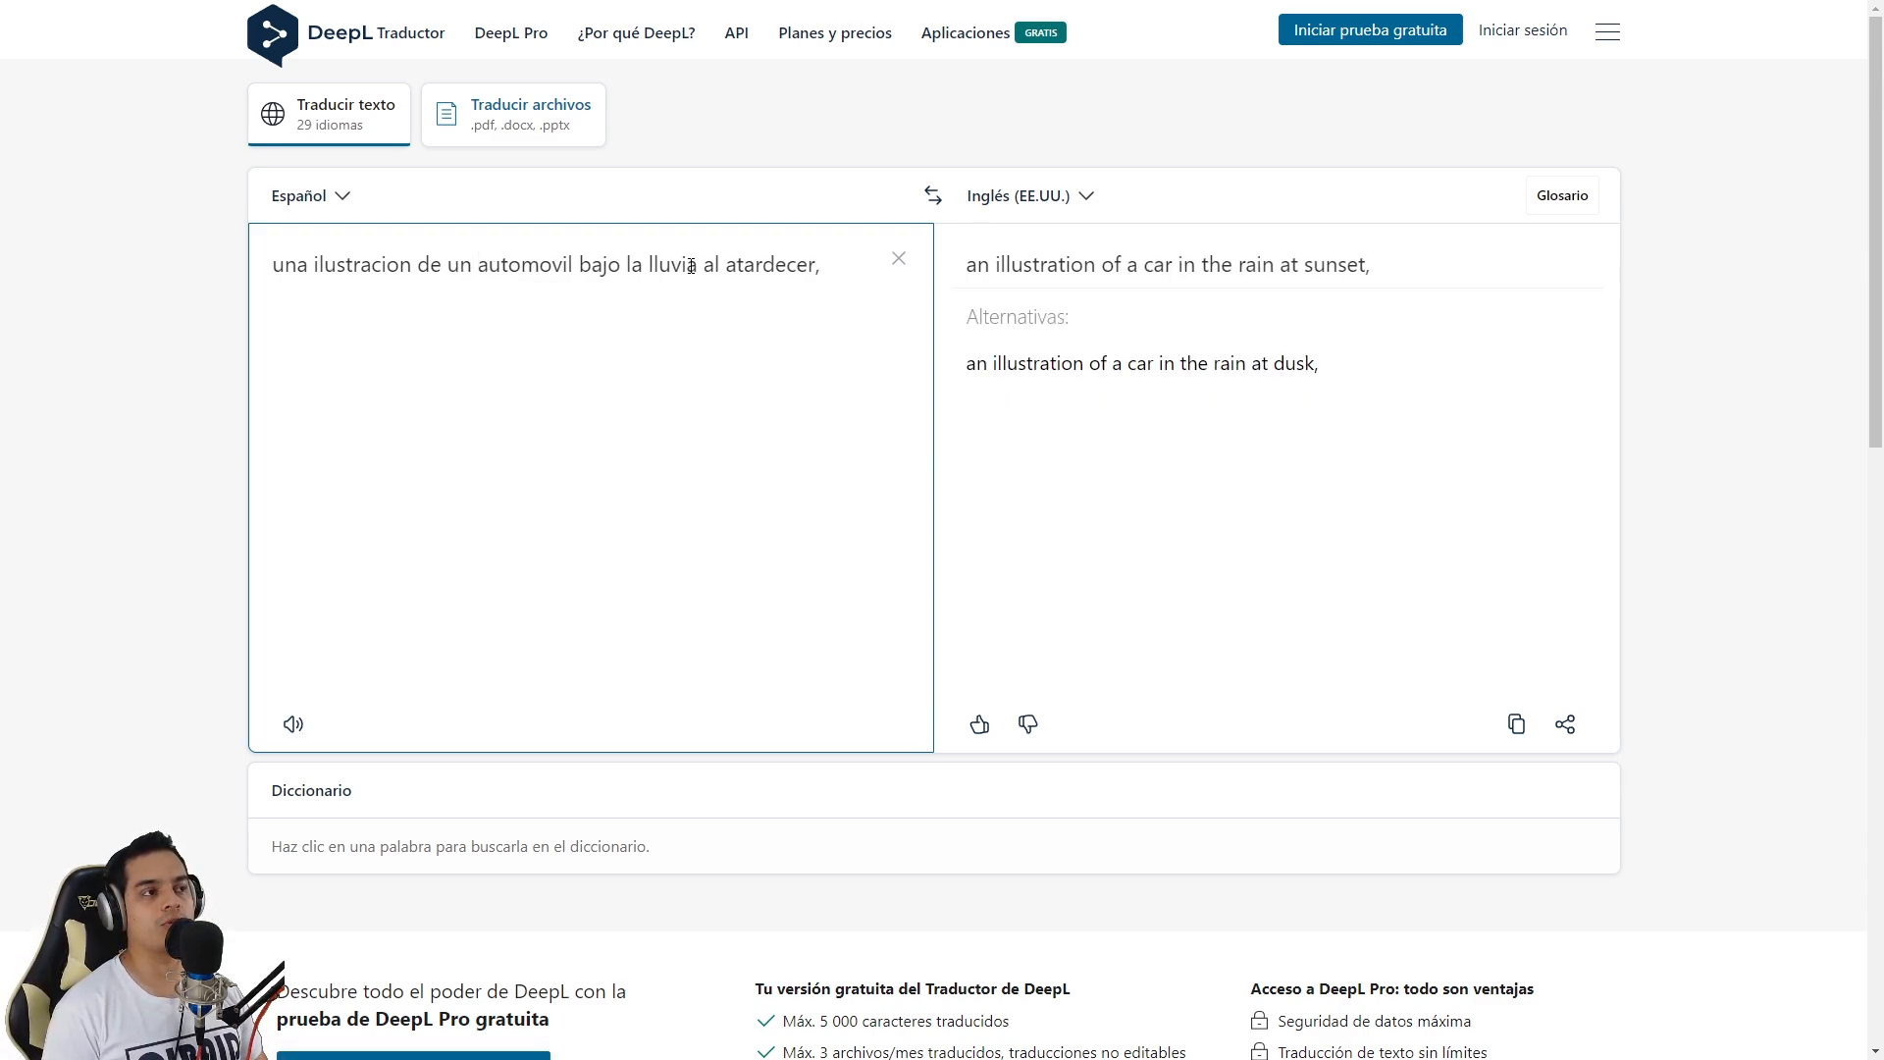
- Append "estilo futurista, colores neon, color morado, alta definicion," to the end of the Spanish source text
drag(279, 265, 825, 265)
click(831, 273)
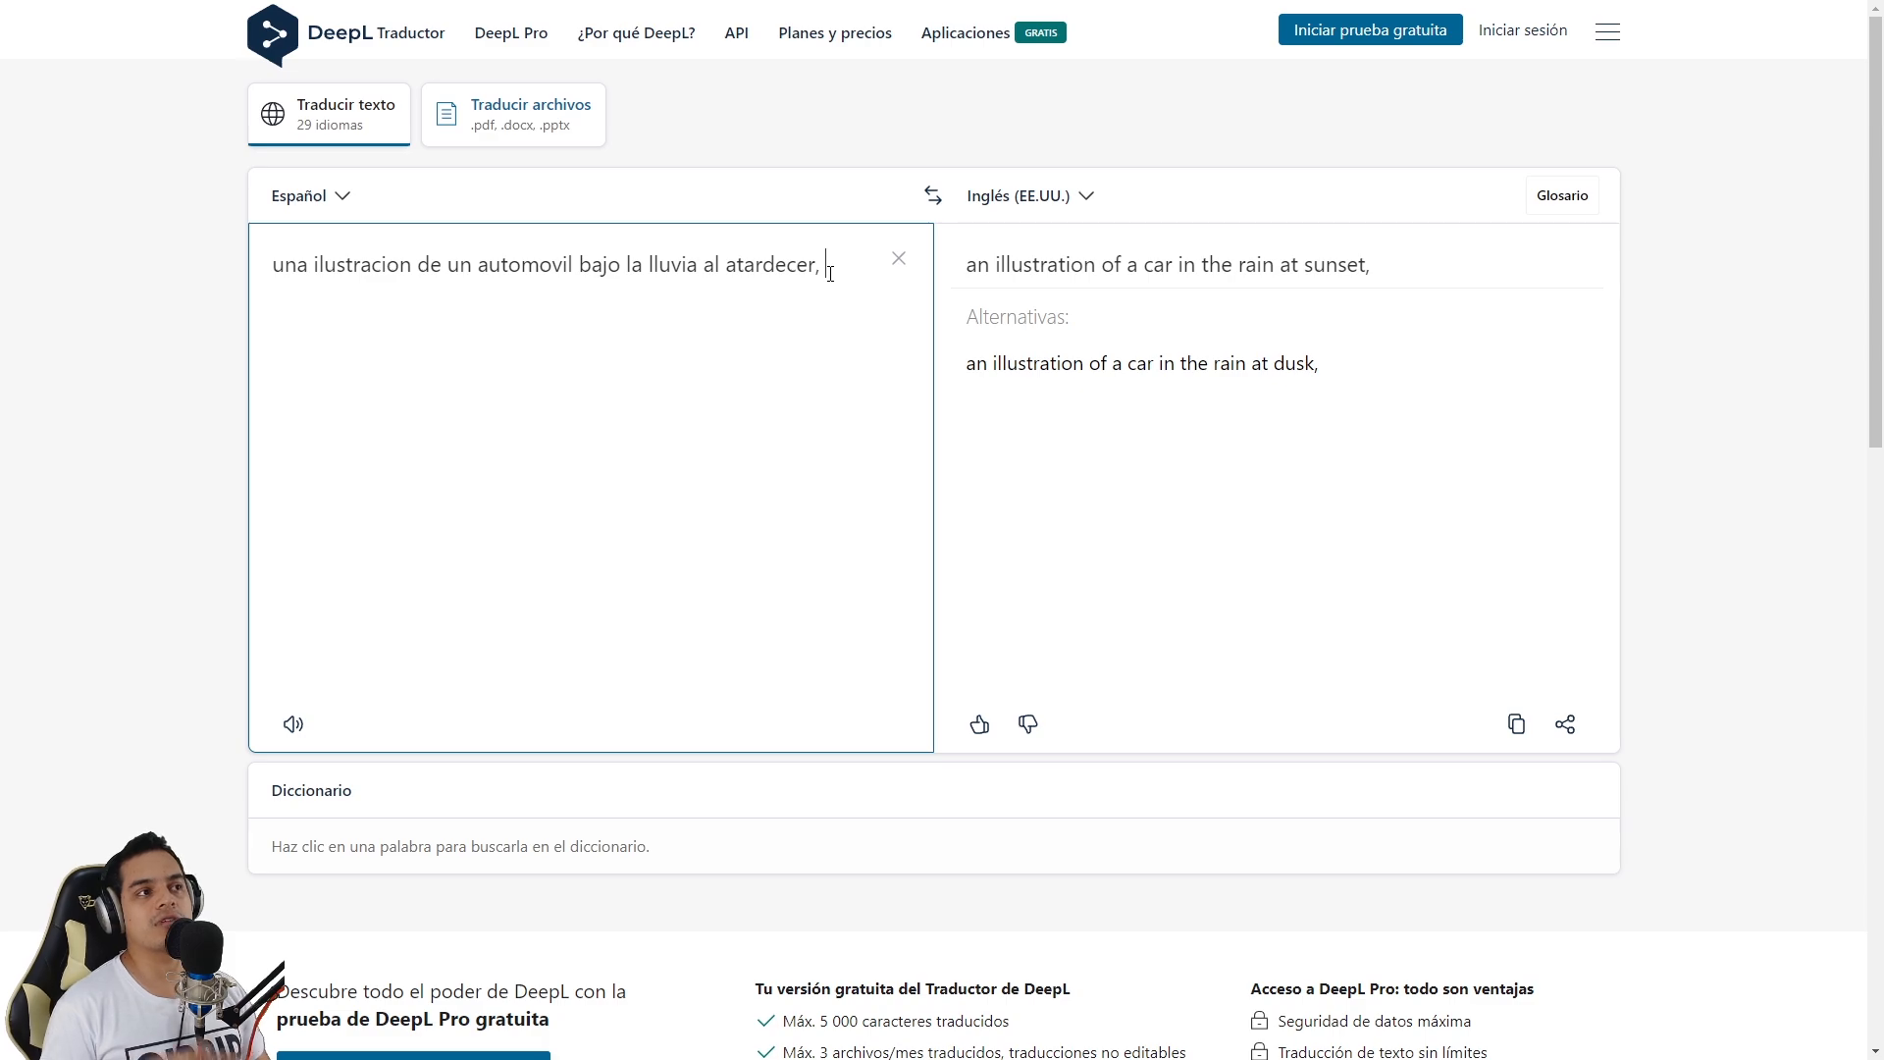
text(estilo futurista, )
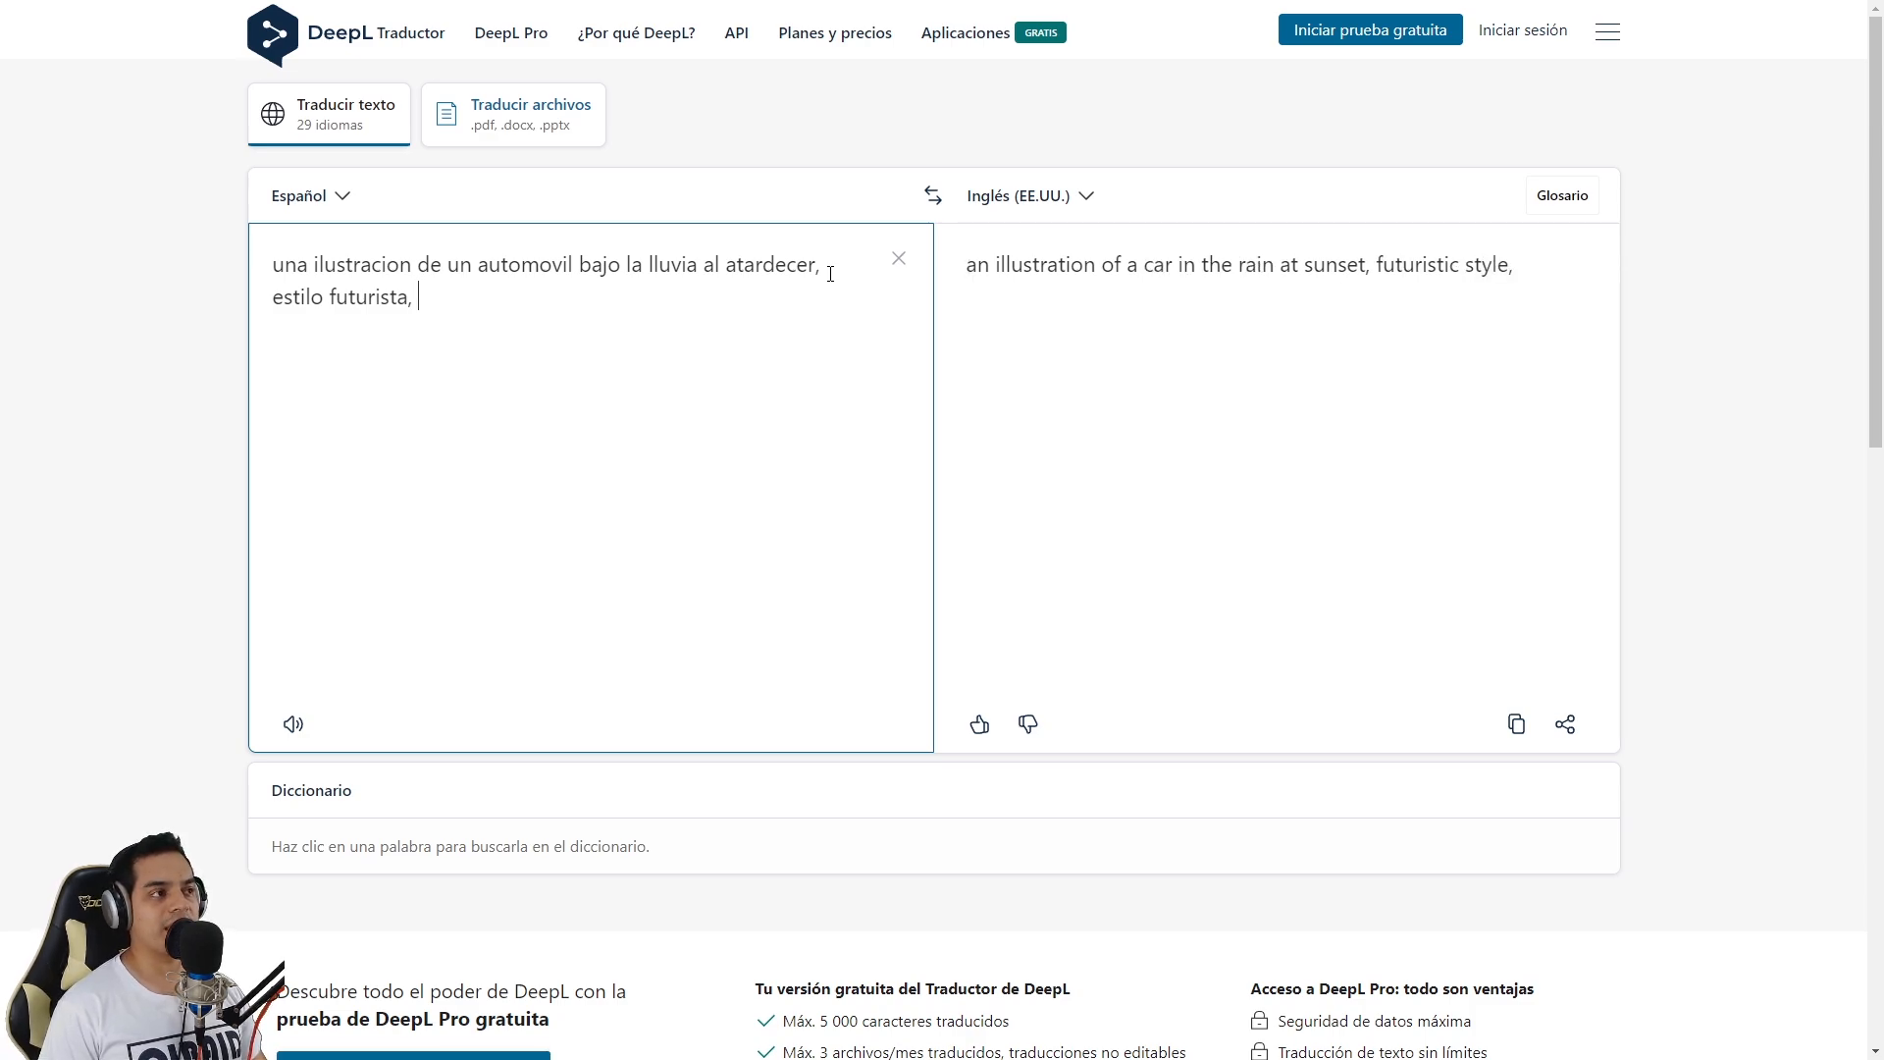
text(colores)
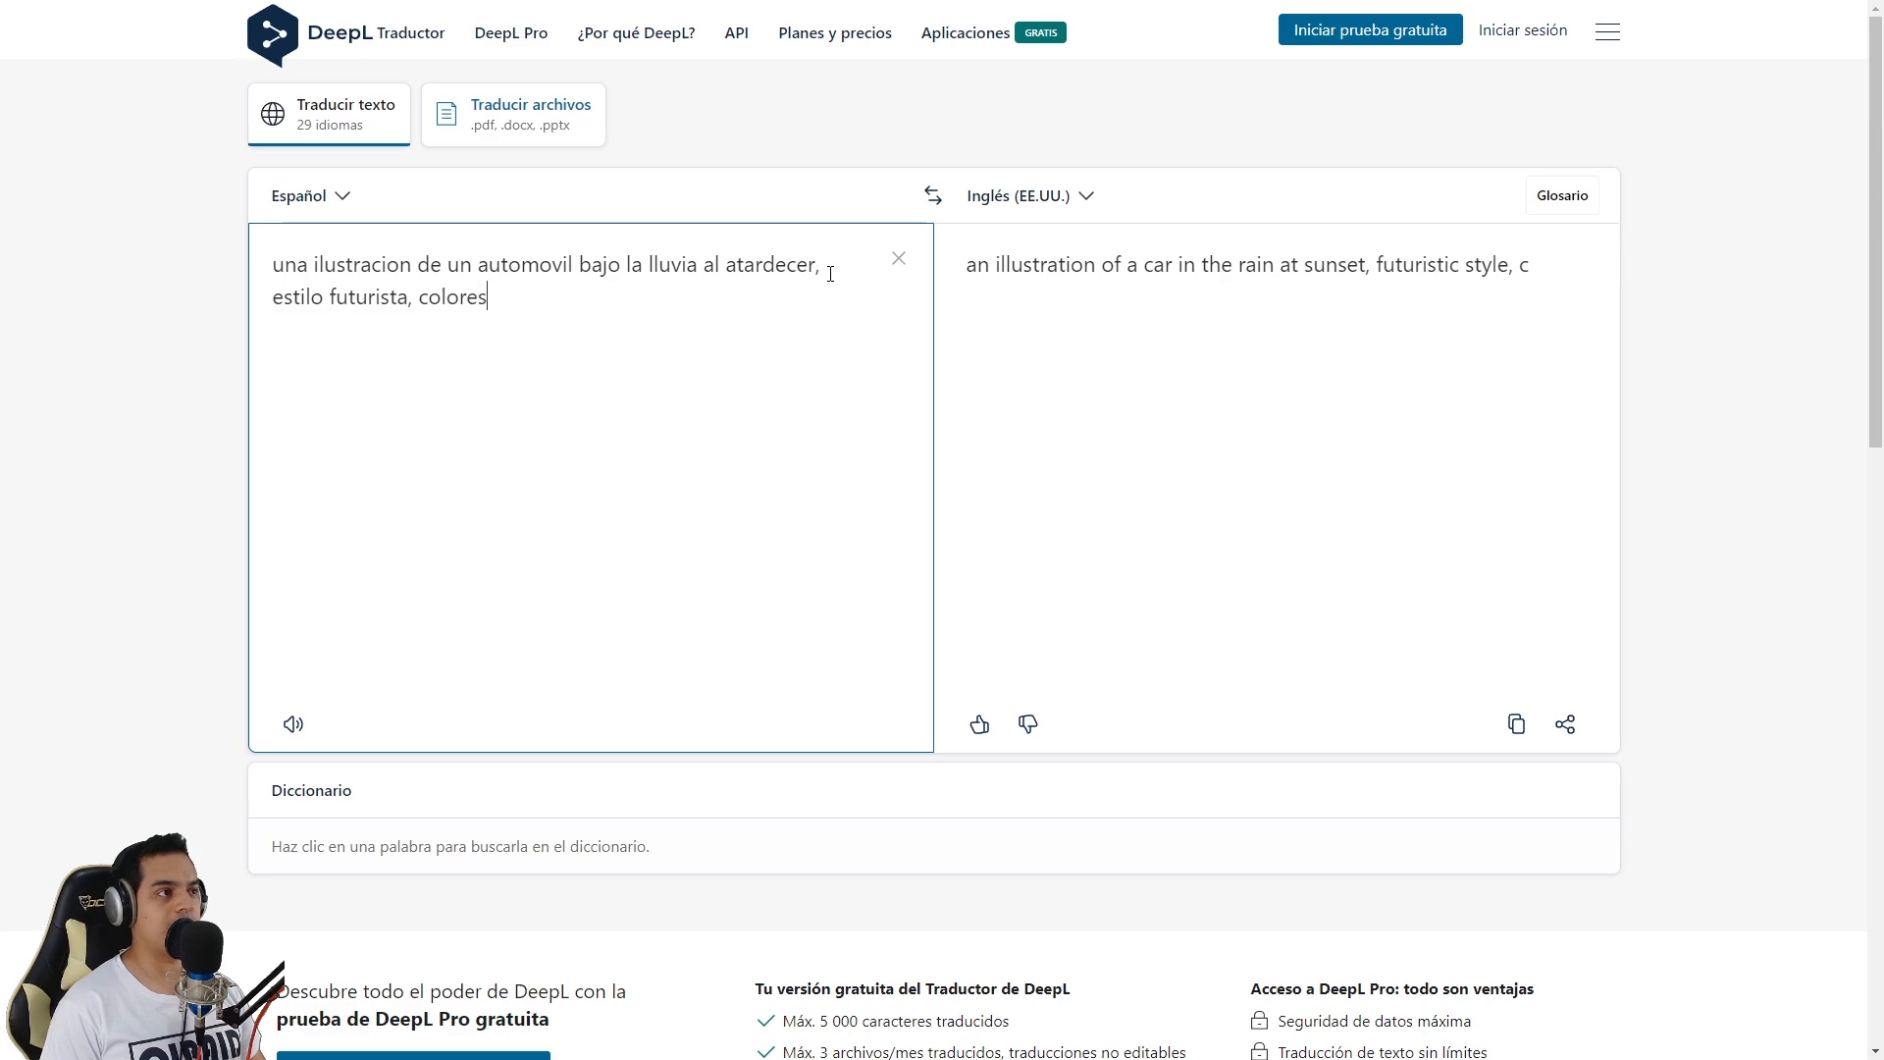
text( neon,)
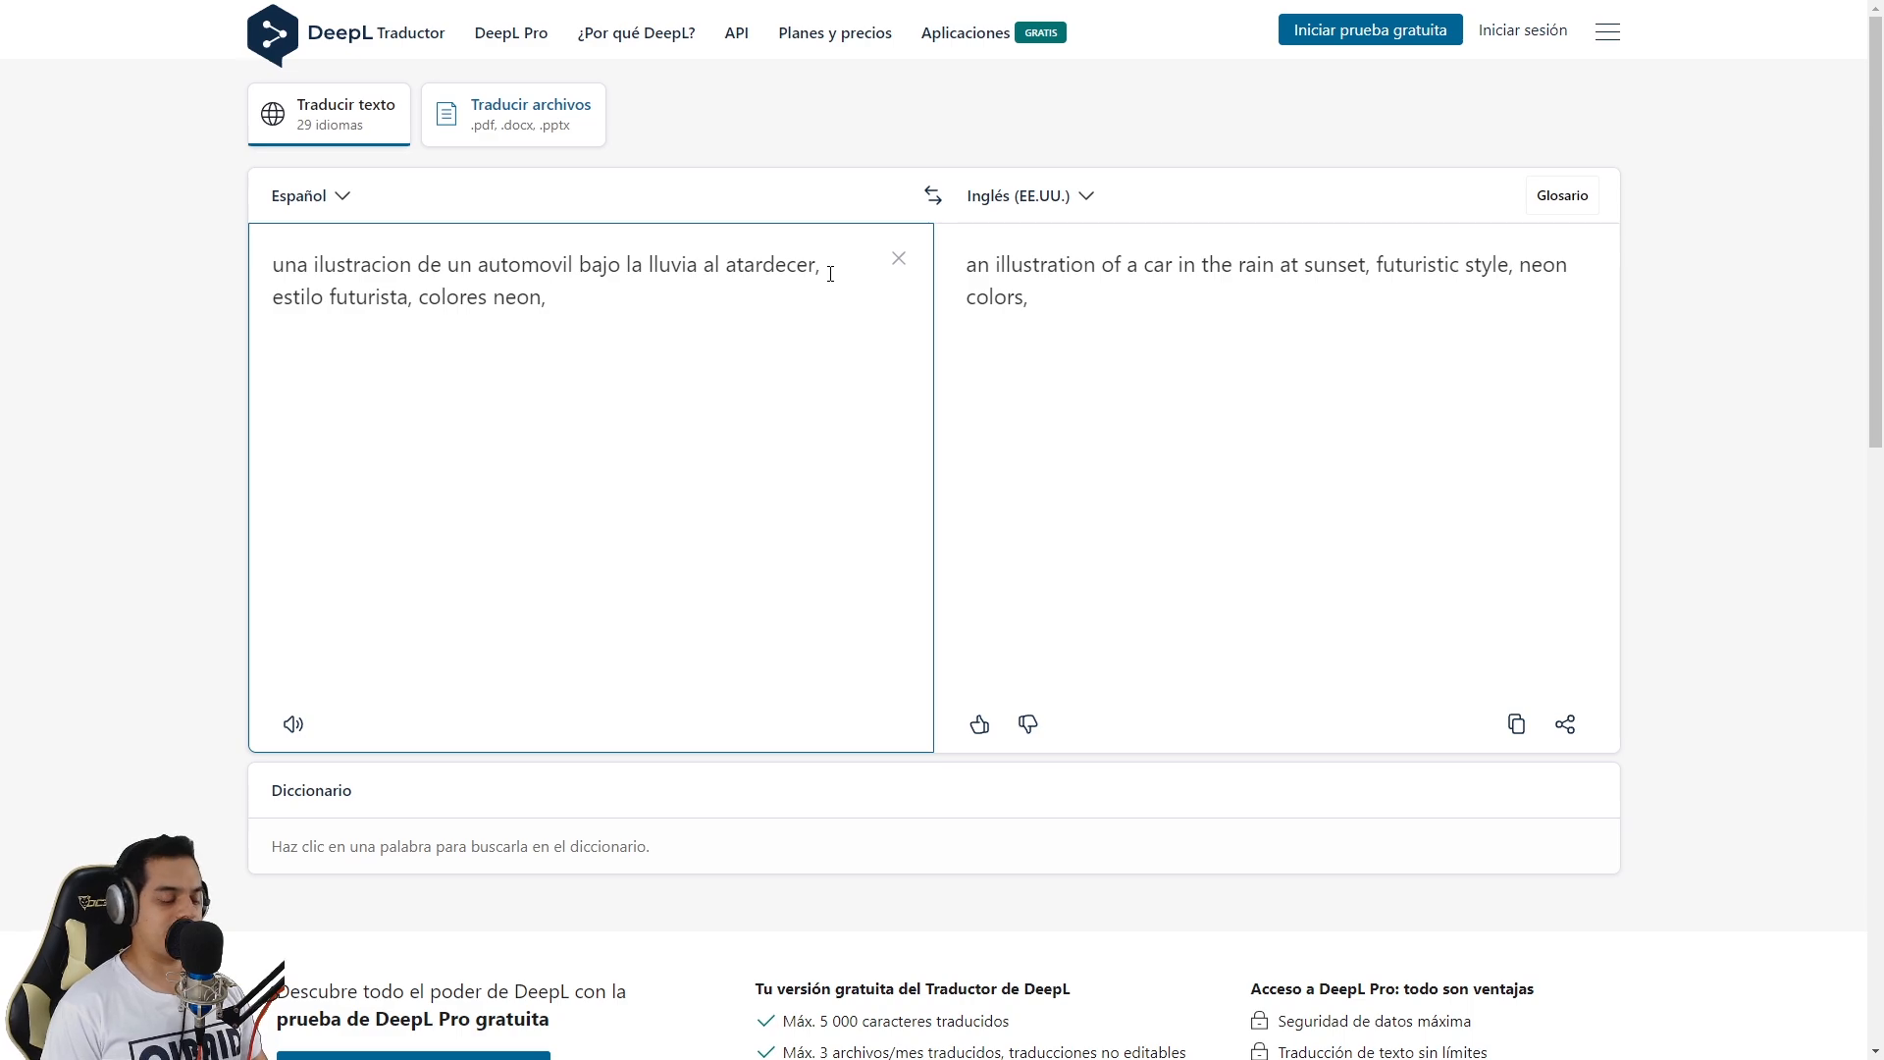
text( color morado)
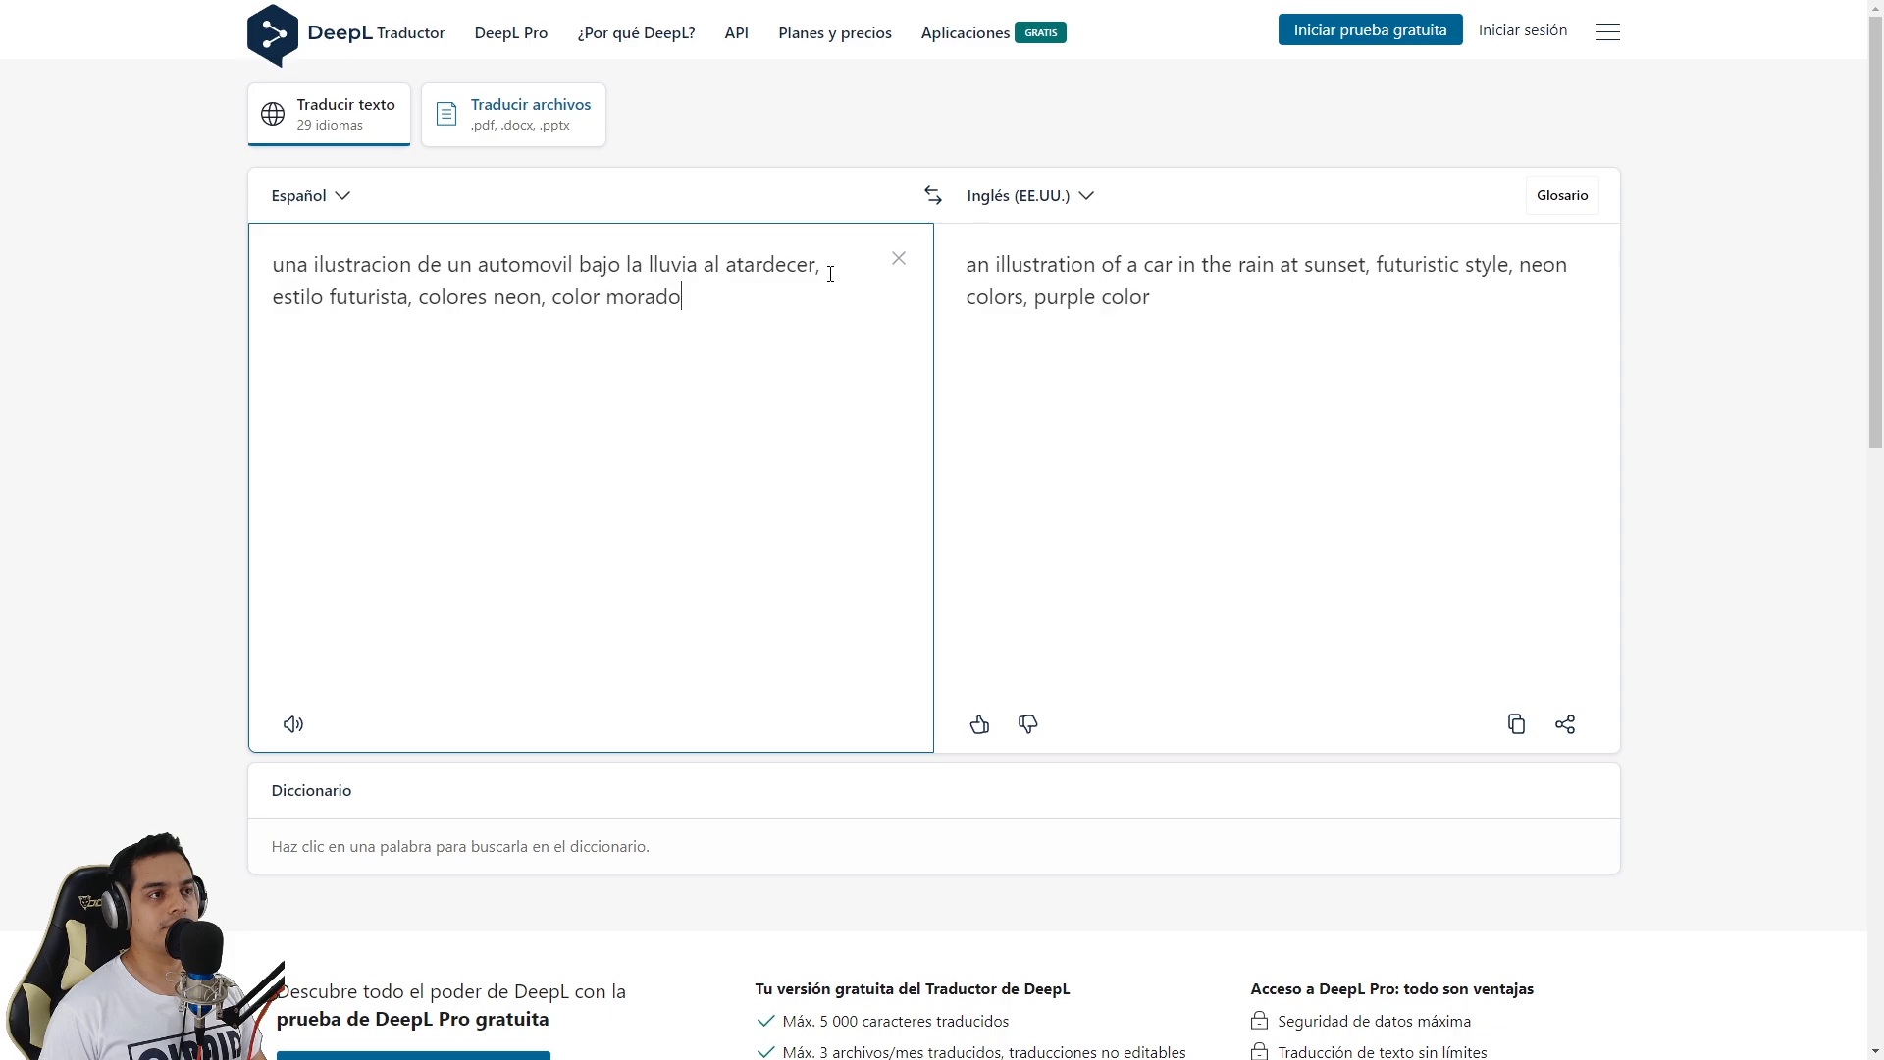
text(,)
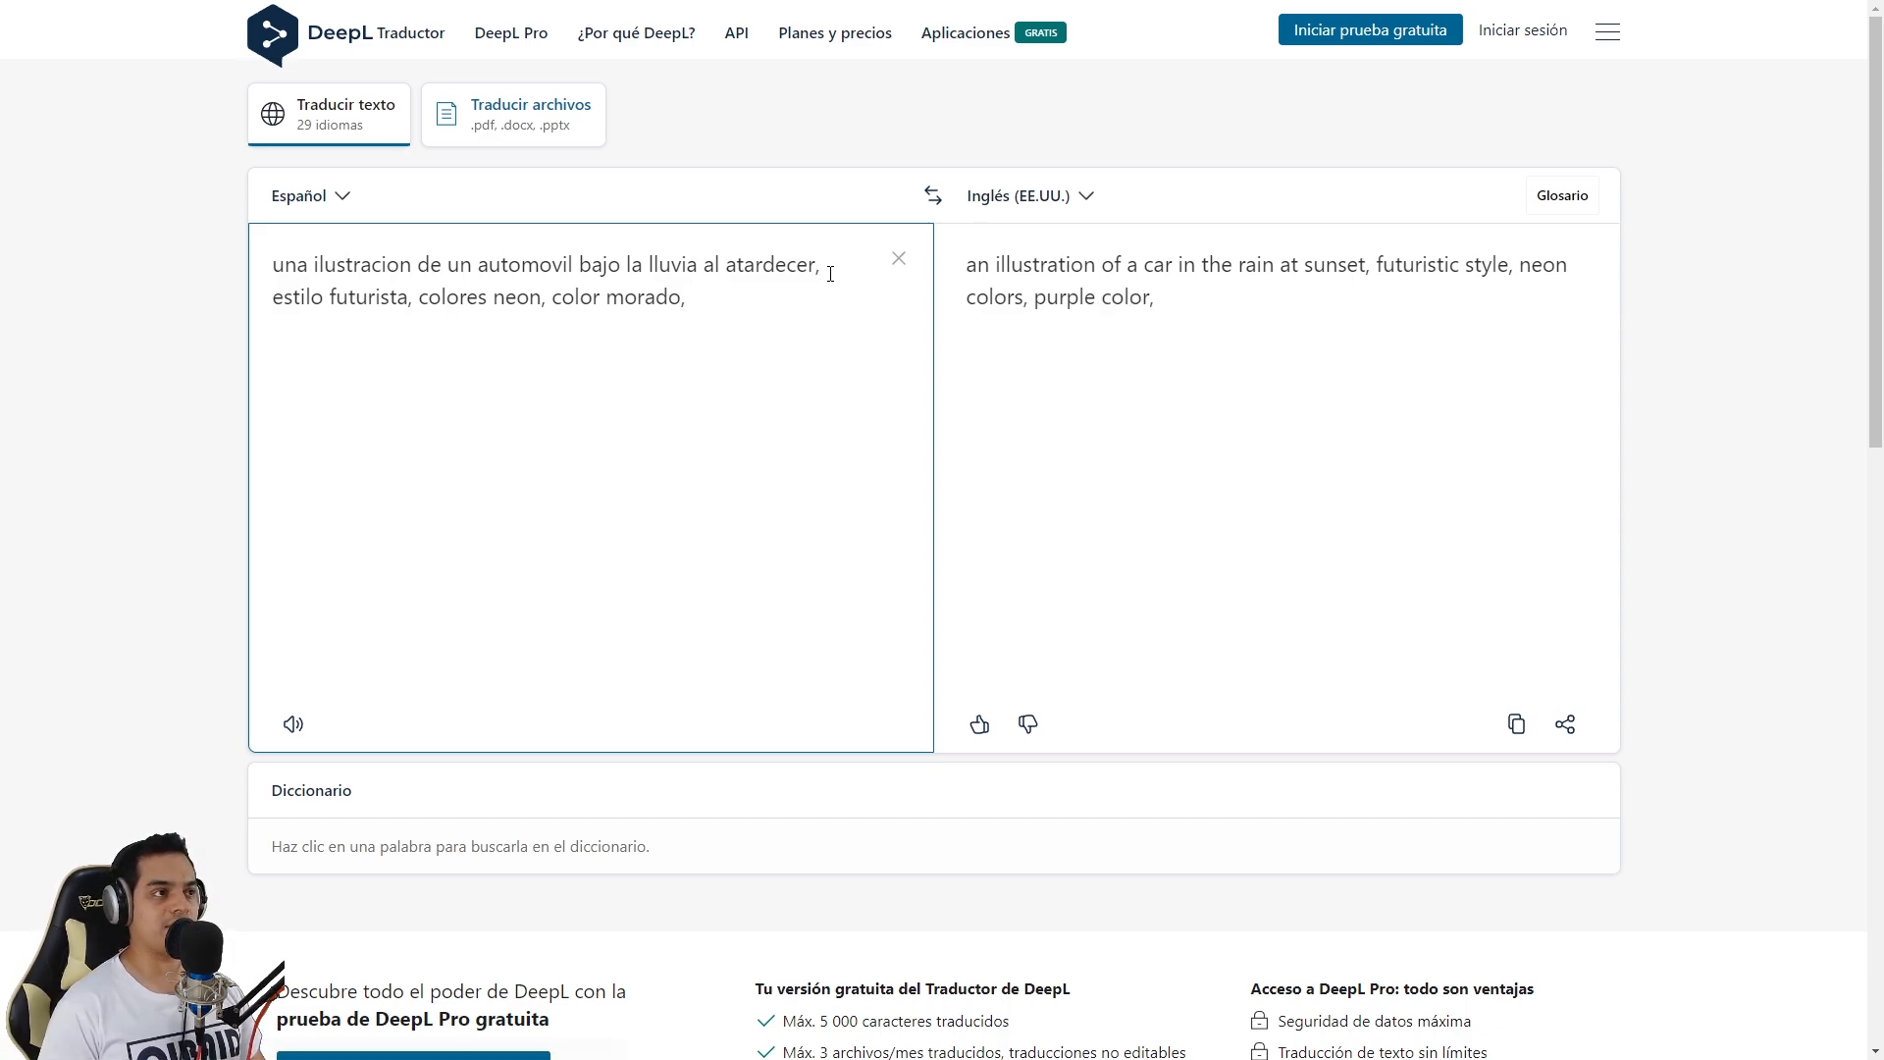
text( alta definicion,)
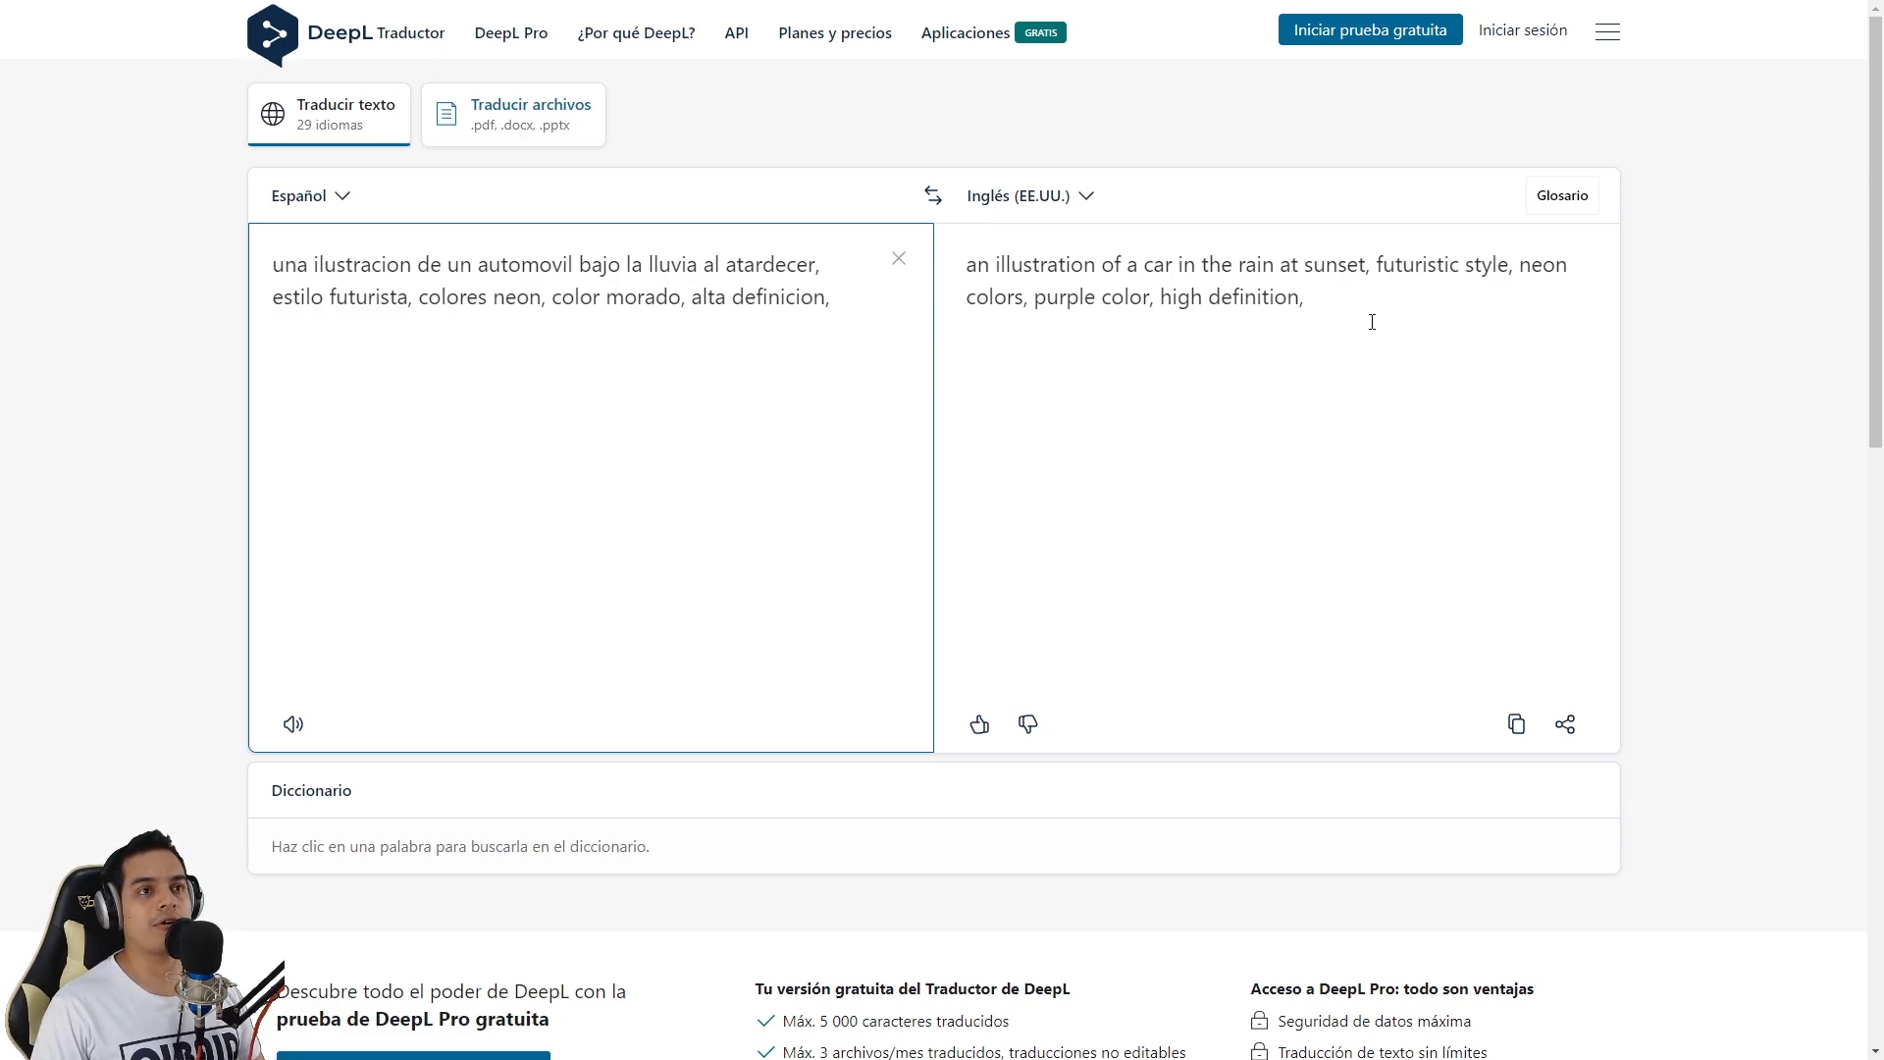
- Copy the English translation, paste it as the prompt in mage.space and generate the image
click(1515, 724)
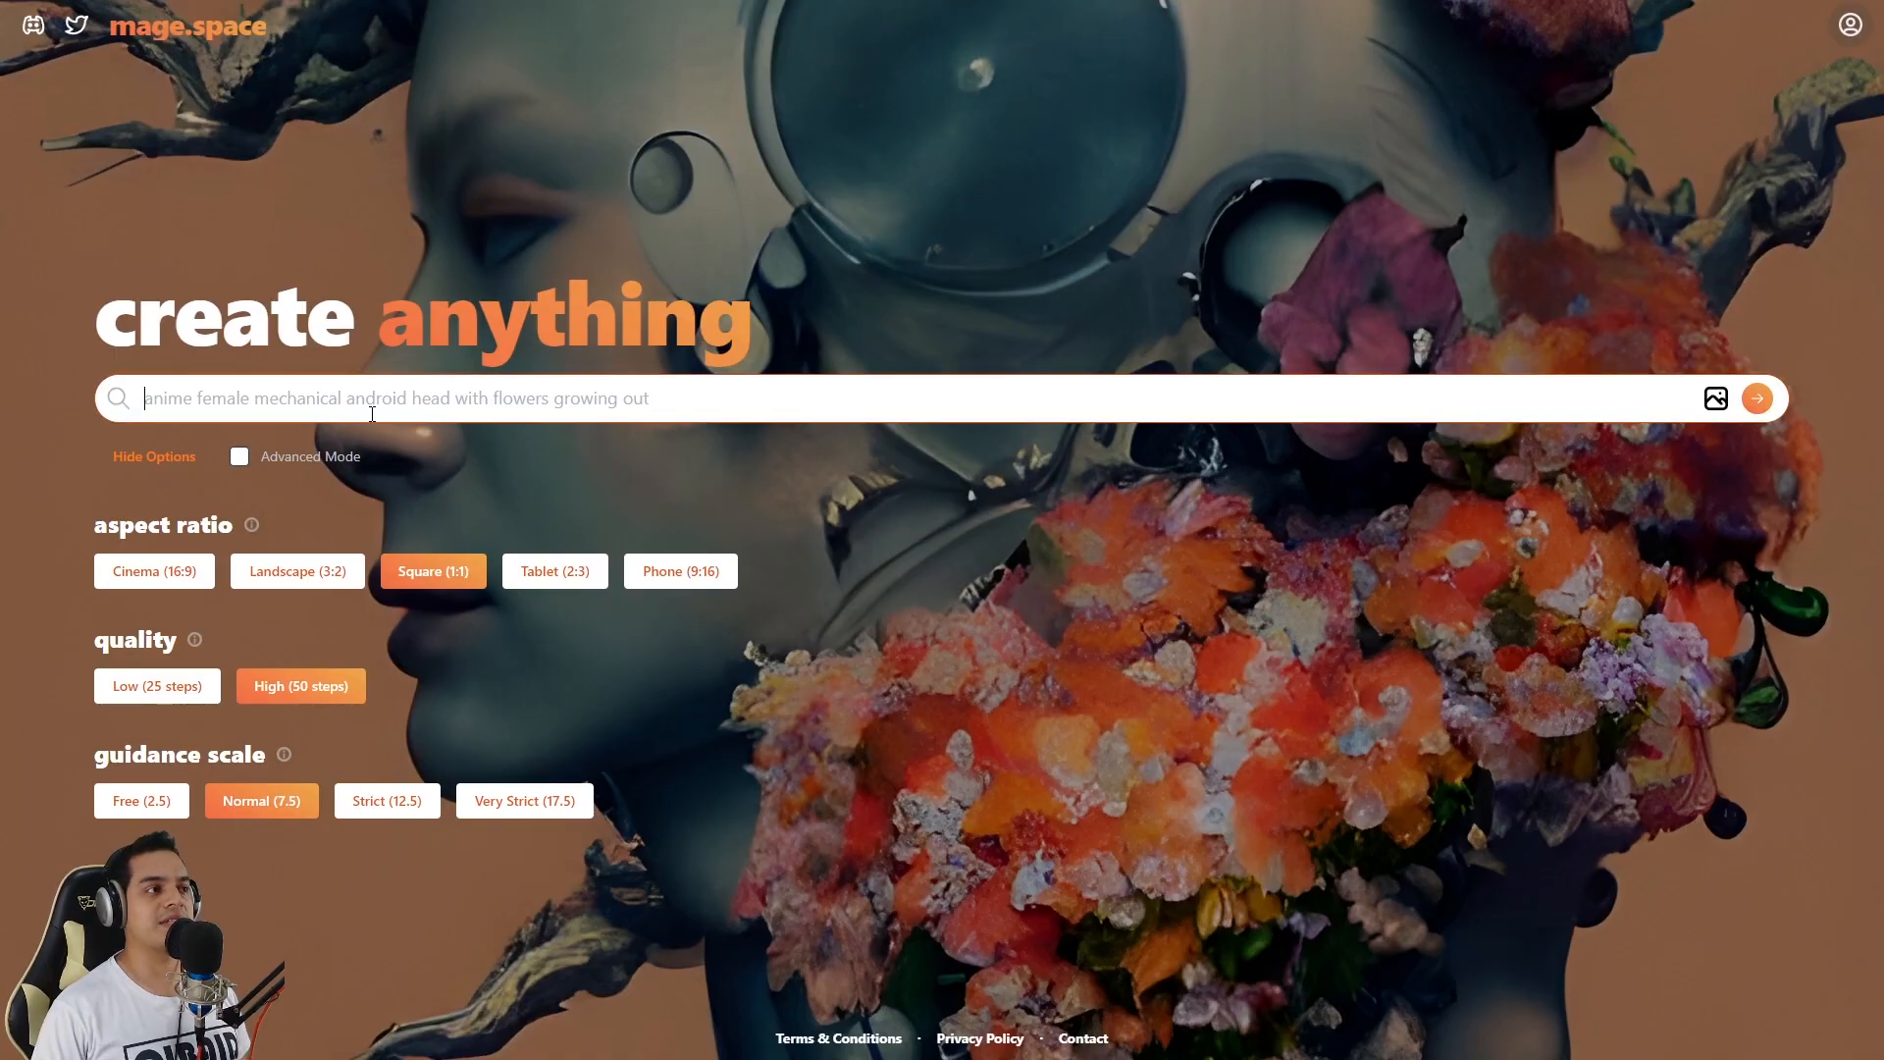
key(ctrl+v)
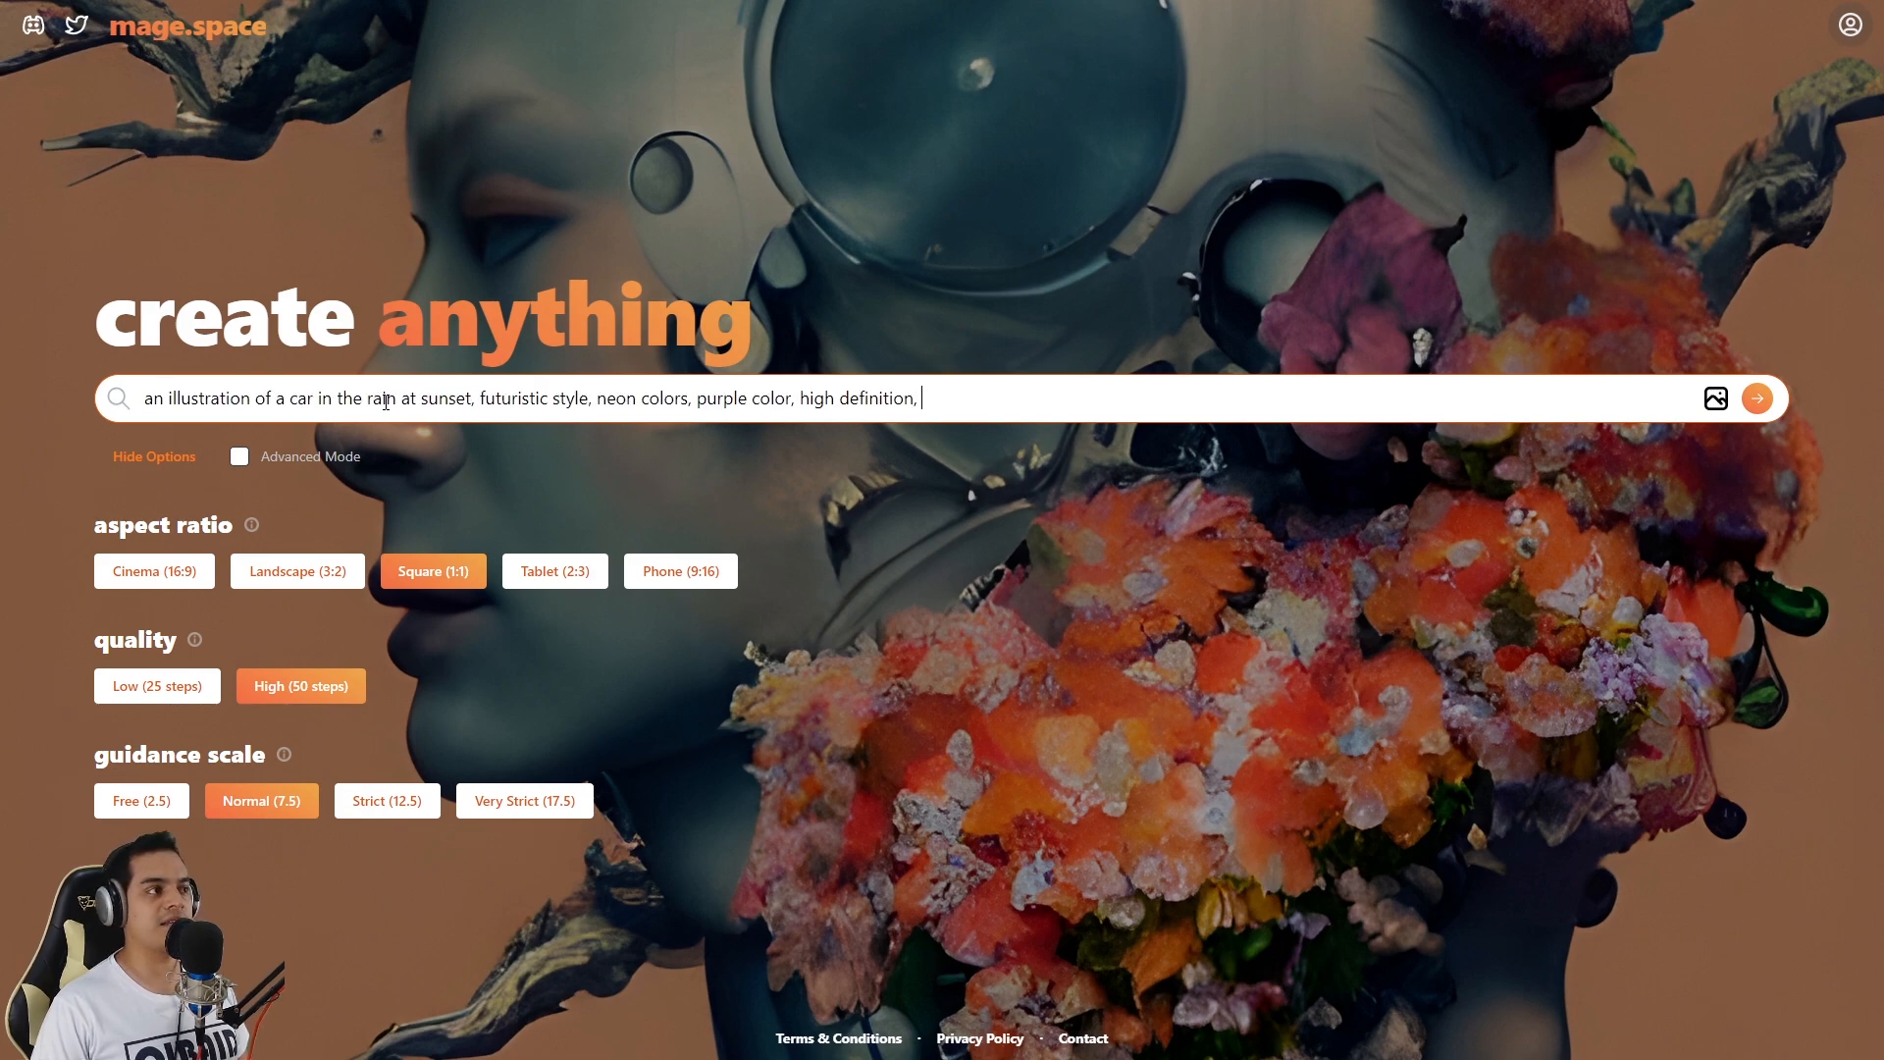
click(1759, 399)
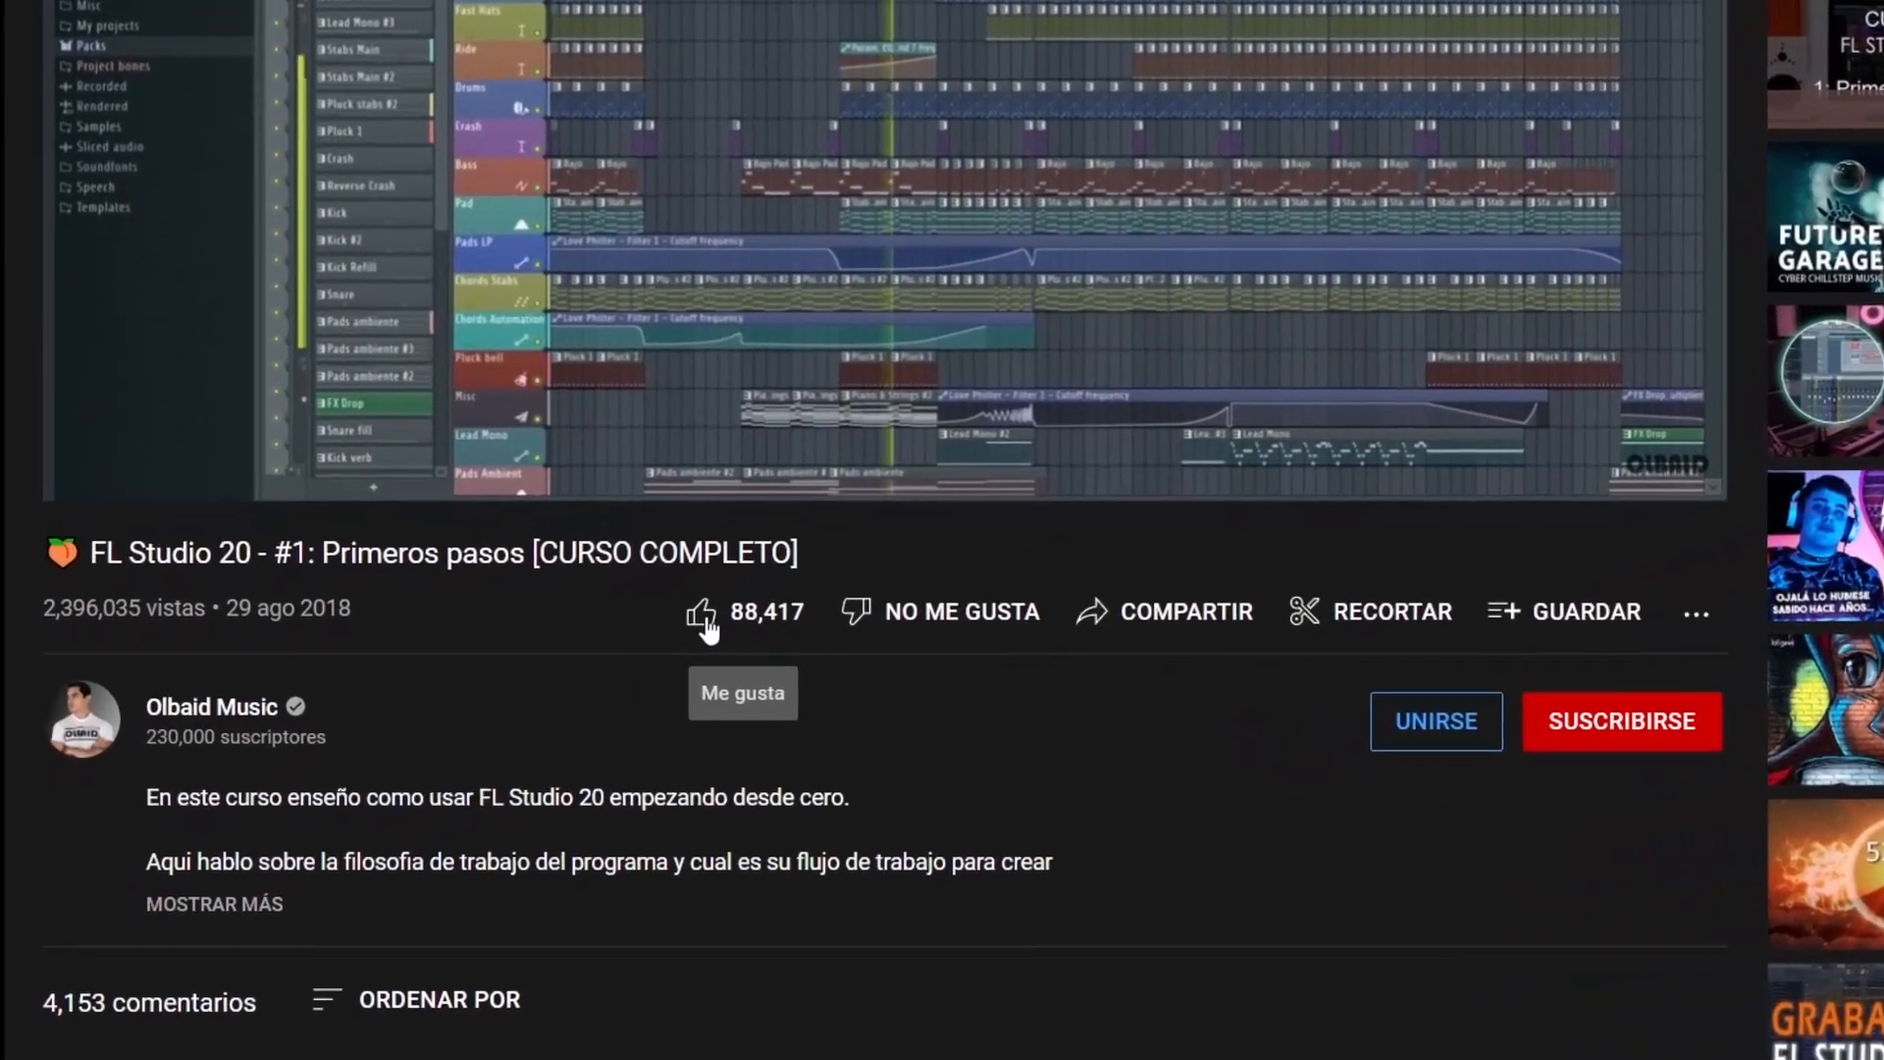
- On YouTube, like the "FL Studio 20 - #1: Primeros pasos" video and subscribe to its channel with all notifications
click(705, 619)
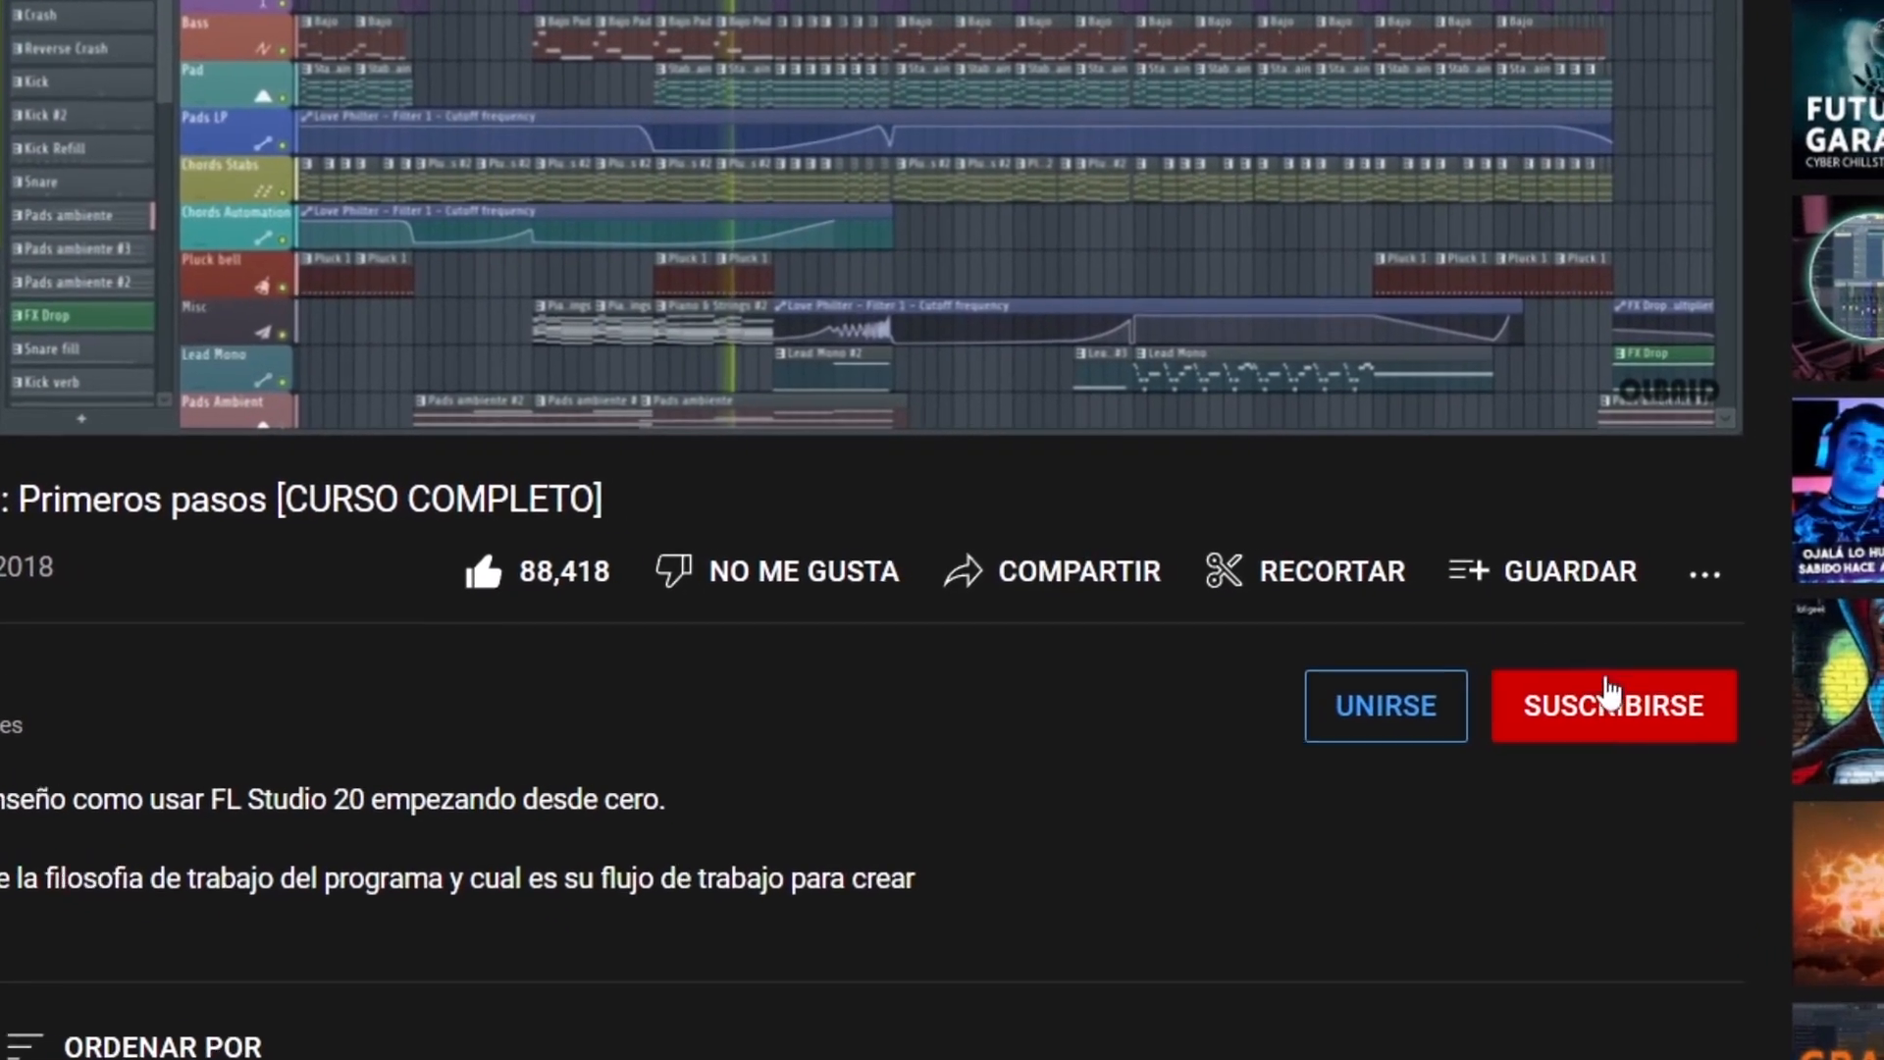
click(1659, 721)
click(1655, 718)
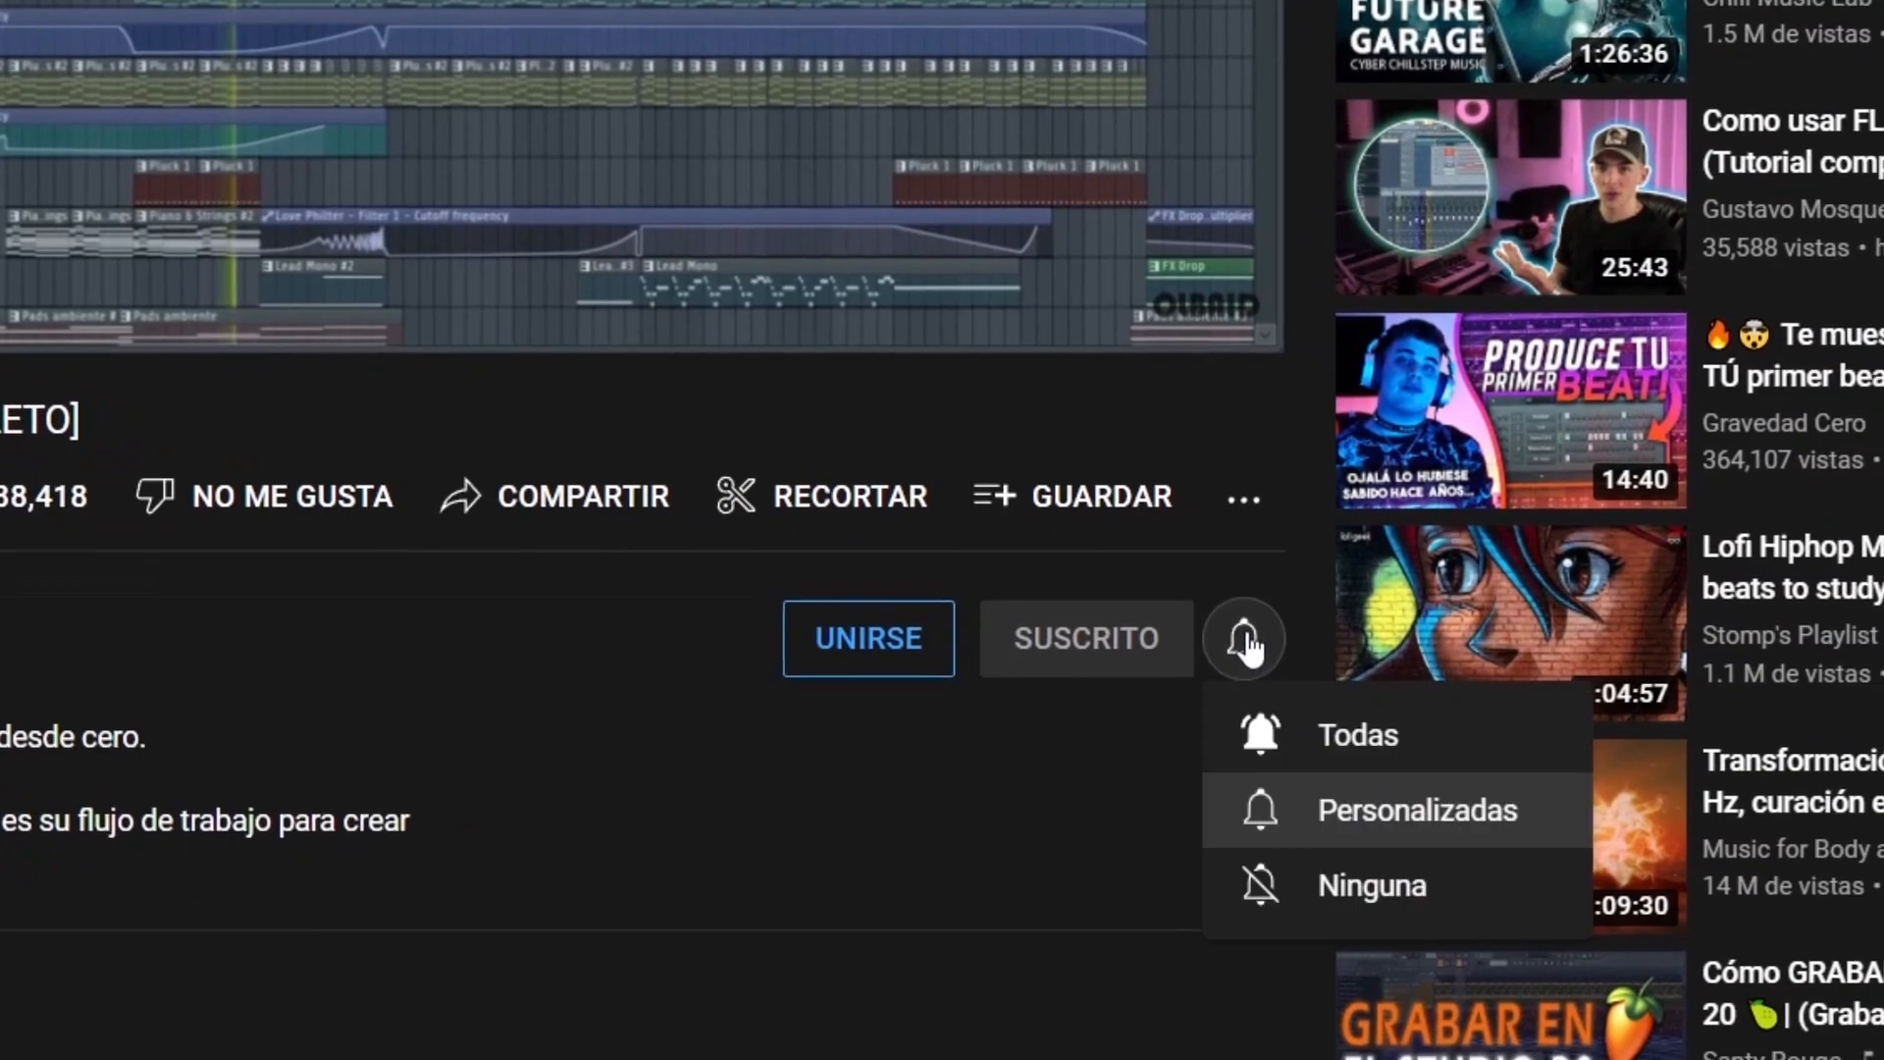
click(1295, 728)
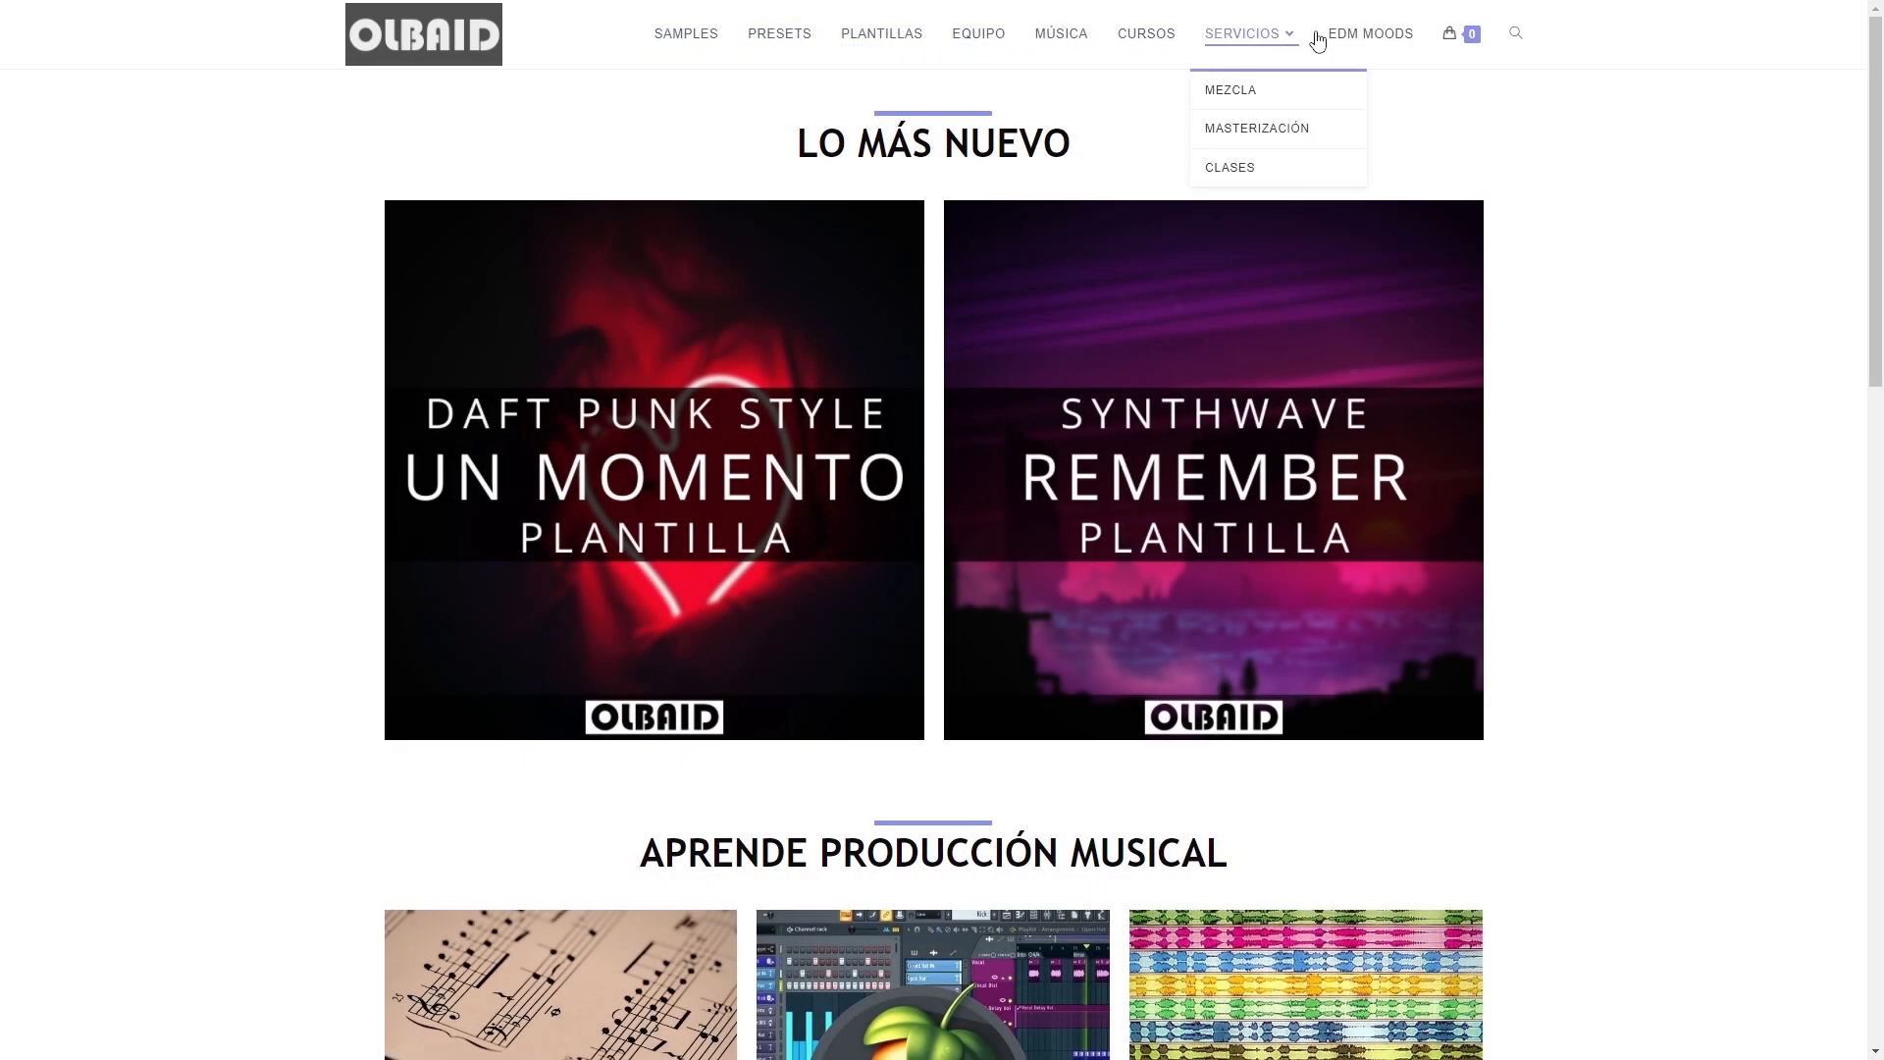
scroll(1658, 648, down, 6)
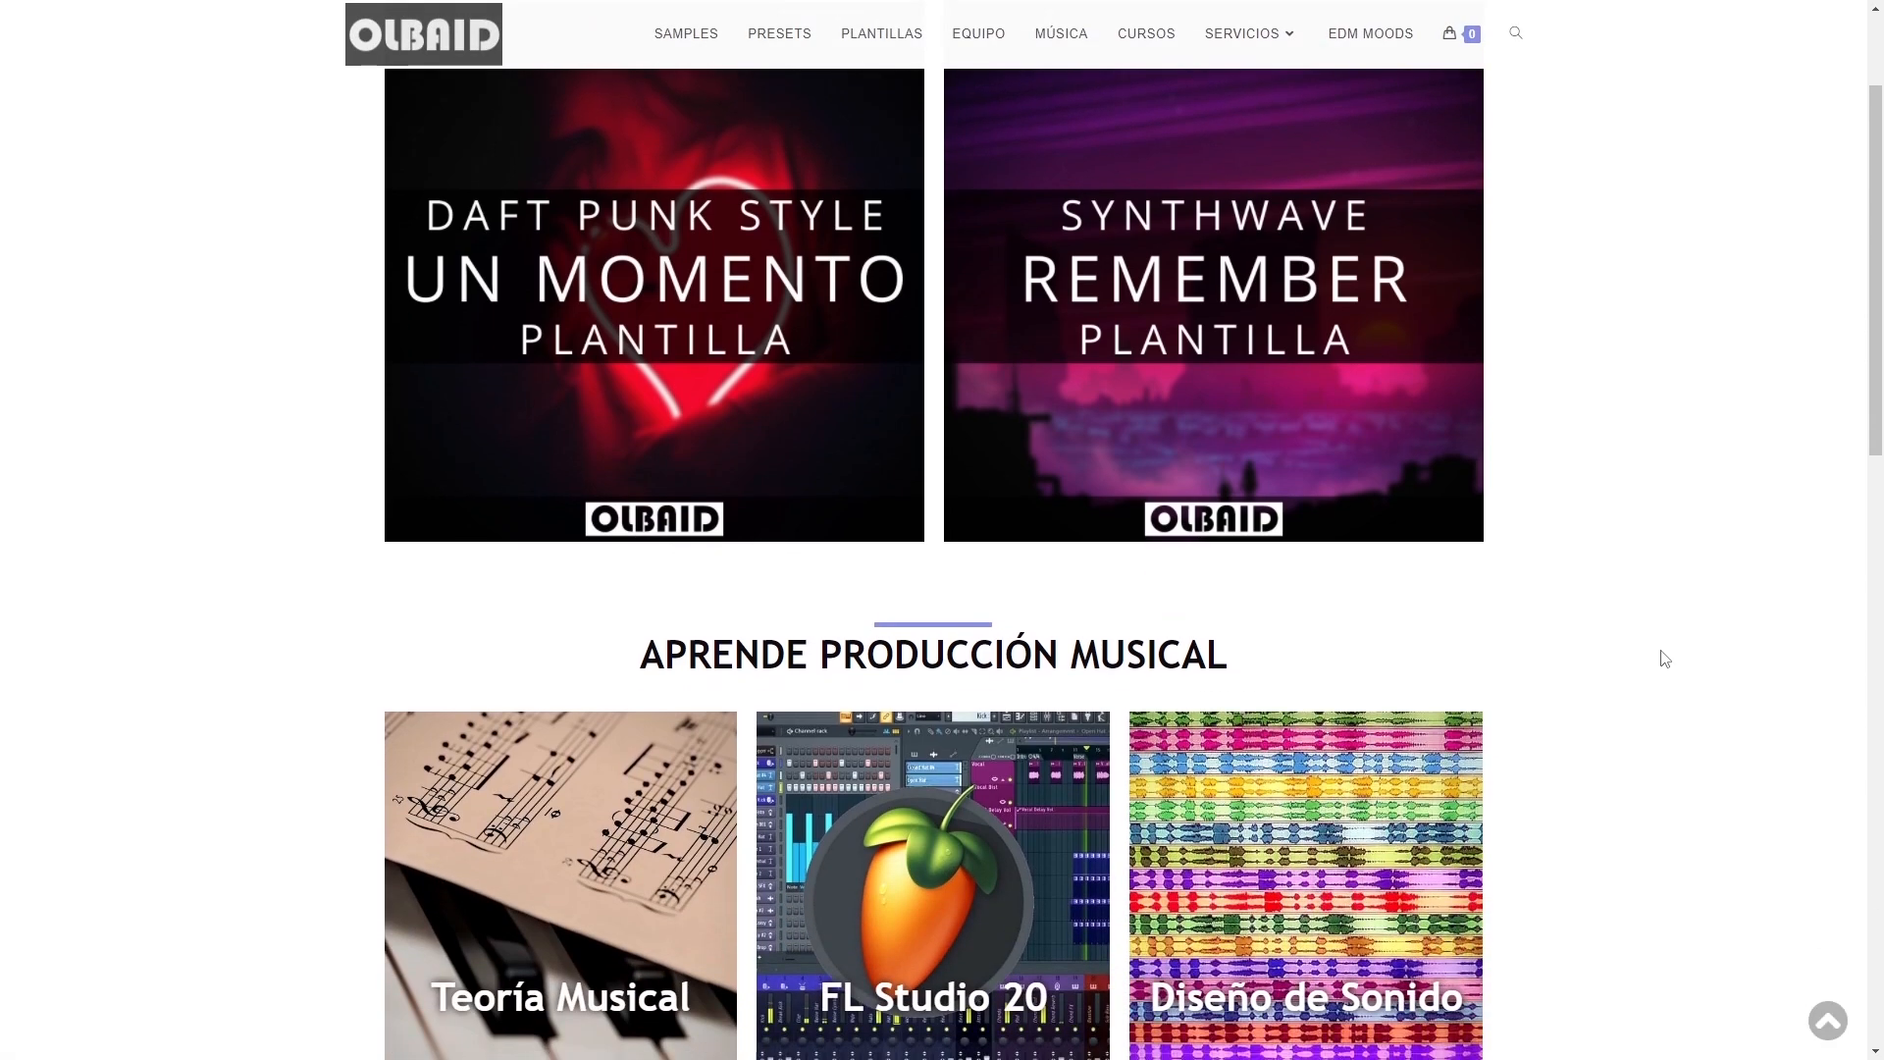
scroll(1662, 700, down, 10)
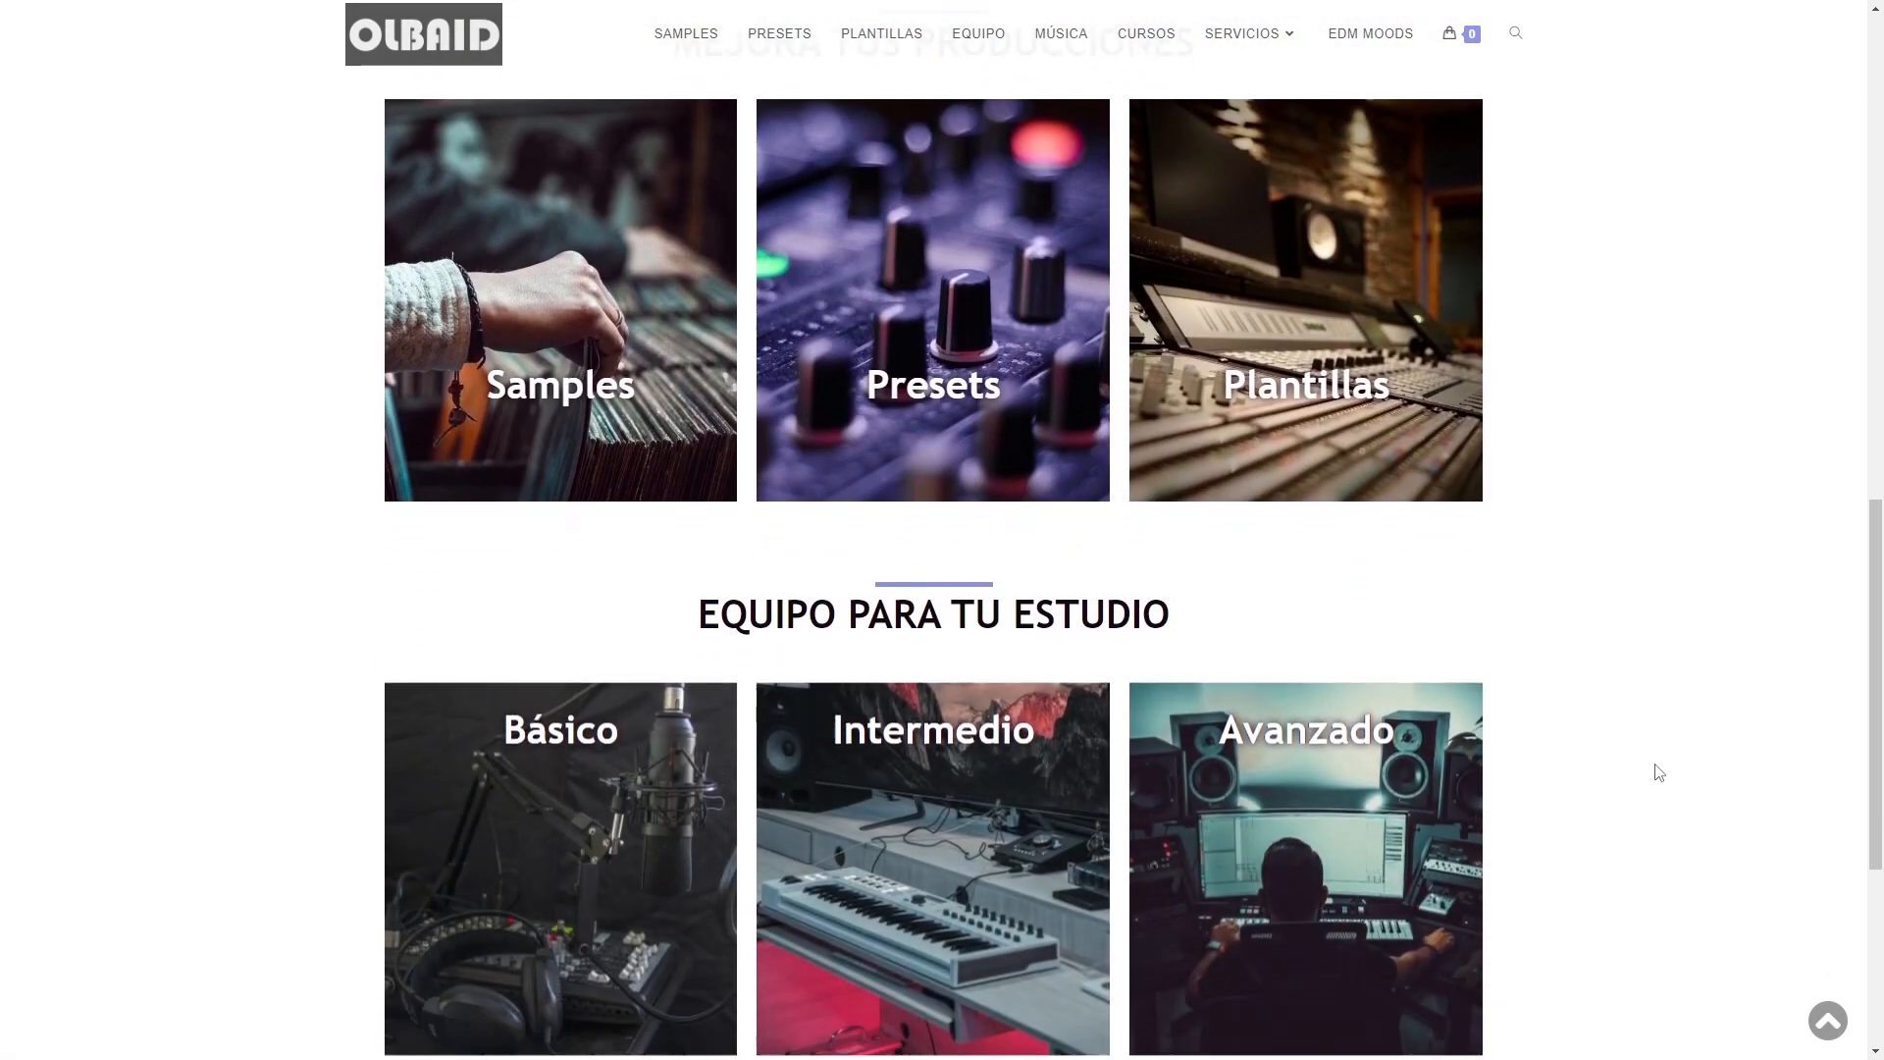
scroll(1662, 770, up, 2)
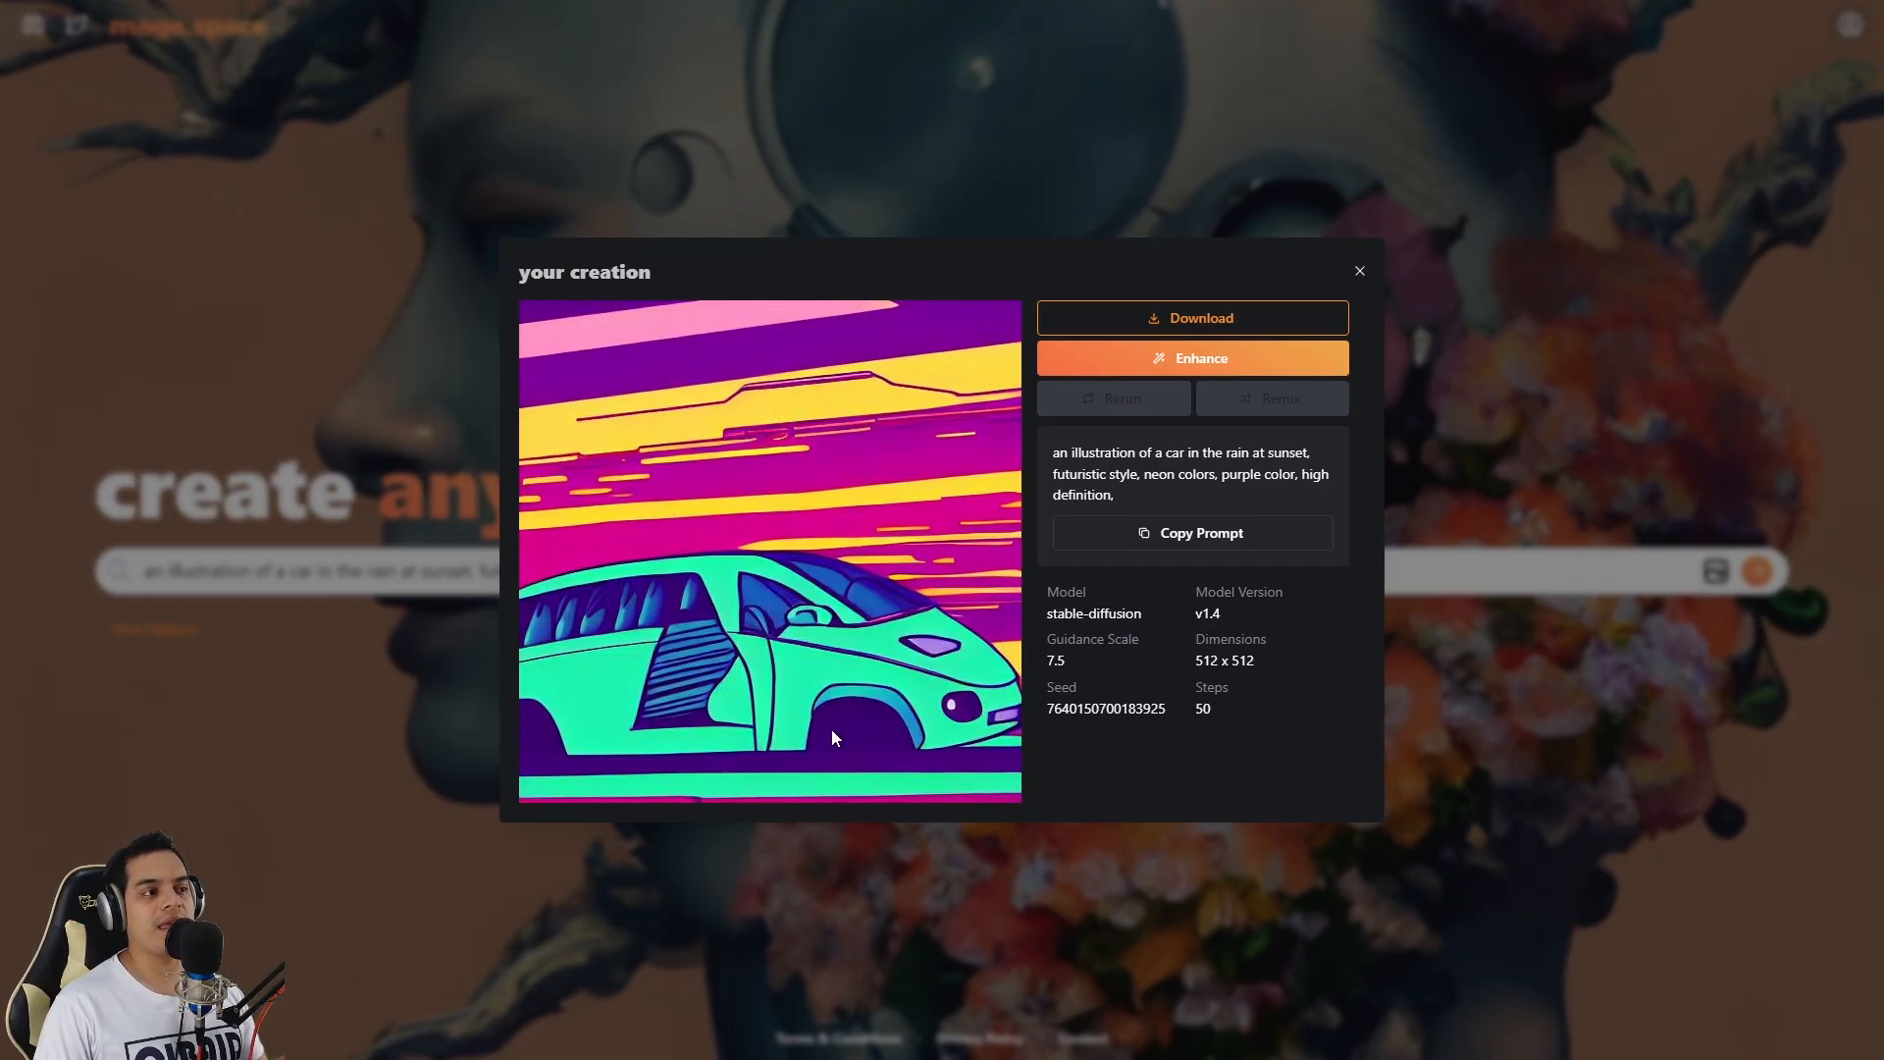
- Check the dimensions in the details of the generated car image in mage.space
click(1217, 661)
triple_click(1215, 660)
click(1215, 660)
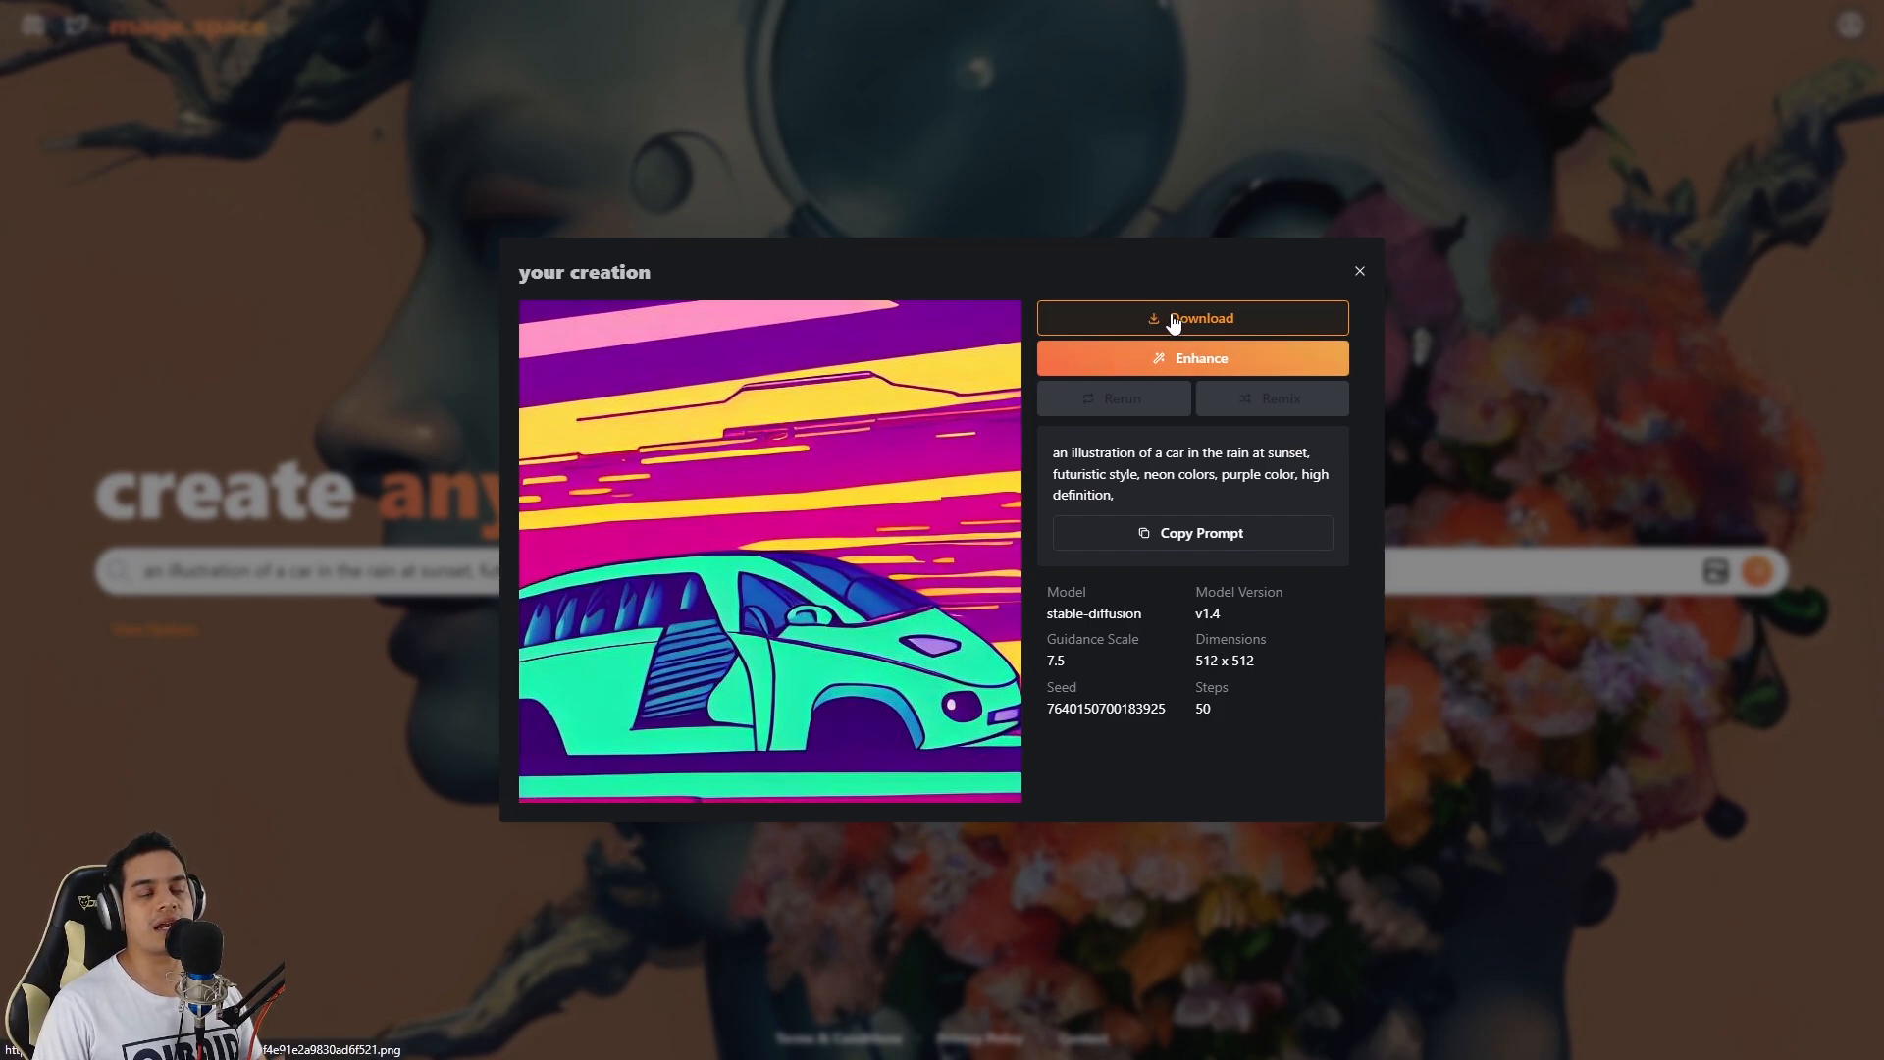
- Enhance the generated car illustration to a higher resolution and close the enhanced result
right_click(885, 446)
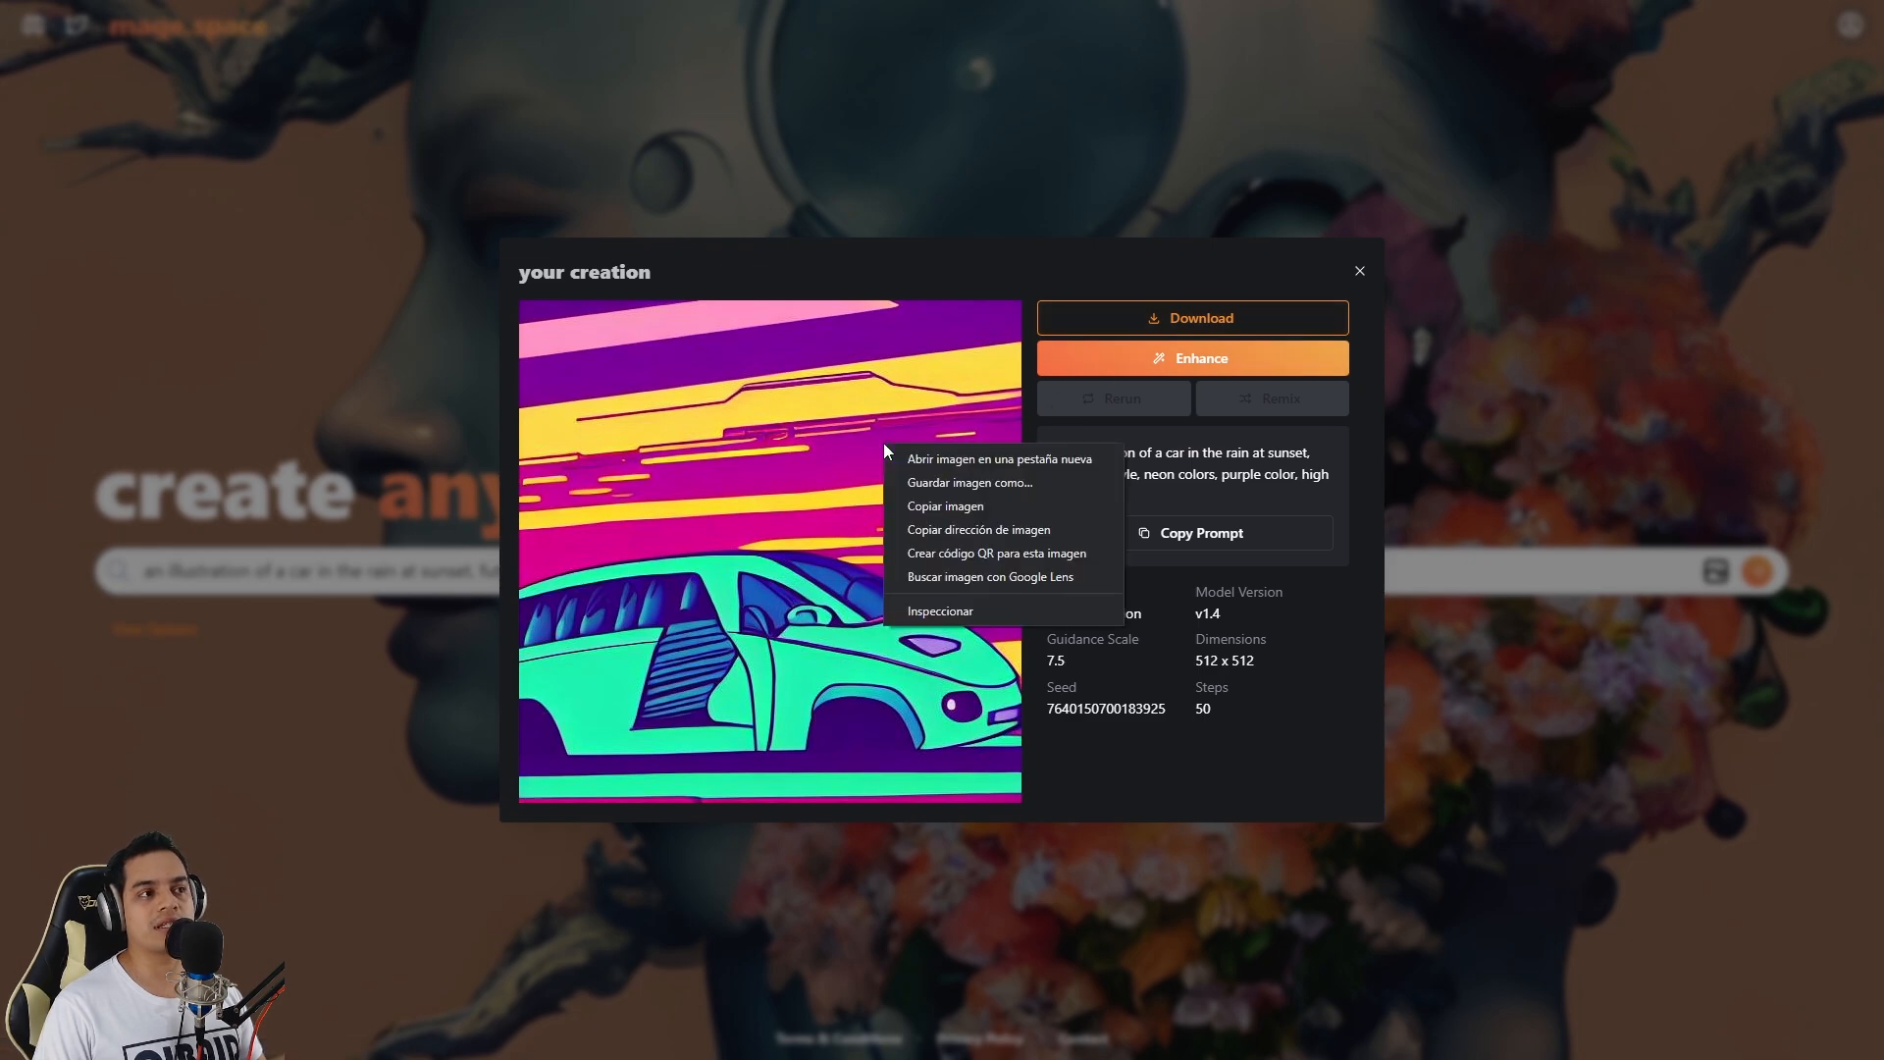
click(1281, 655)
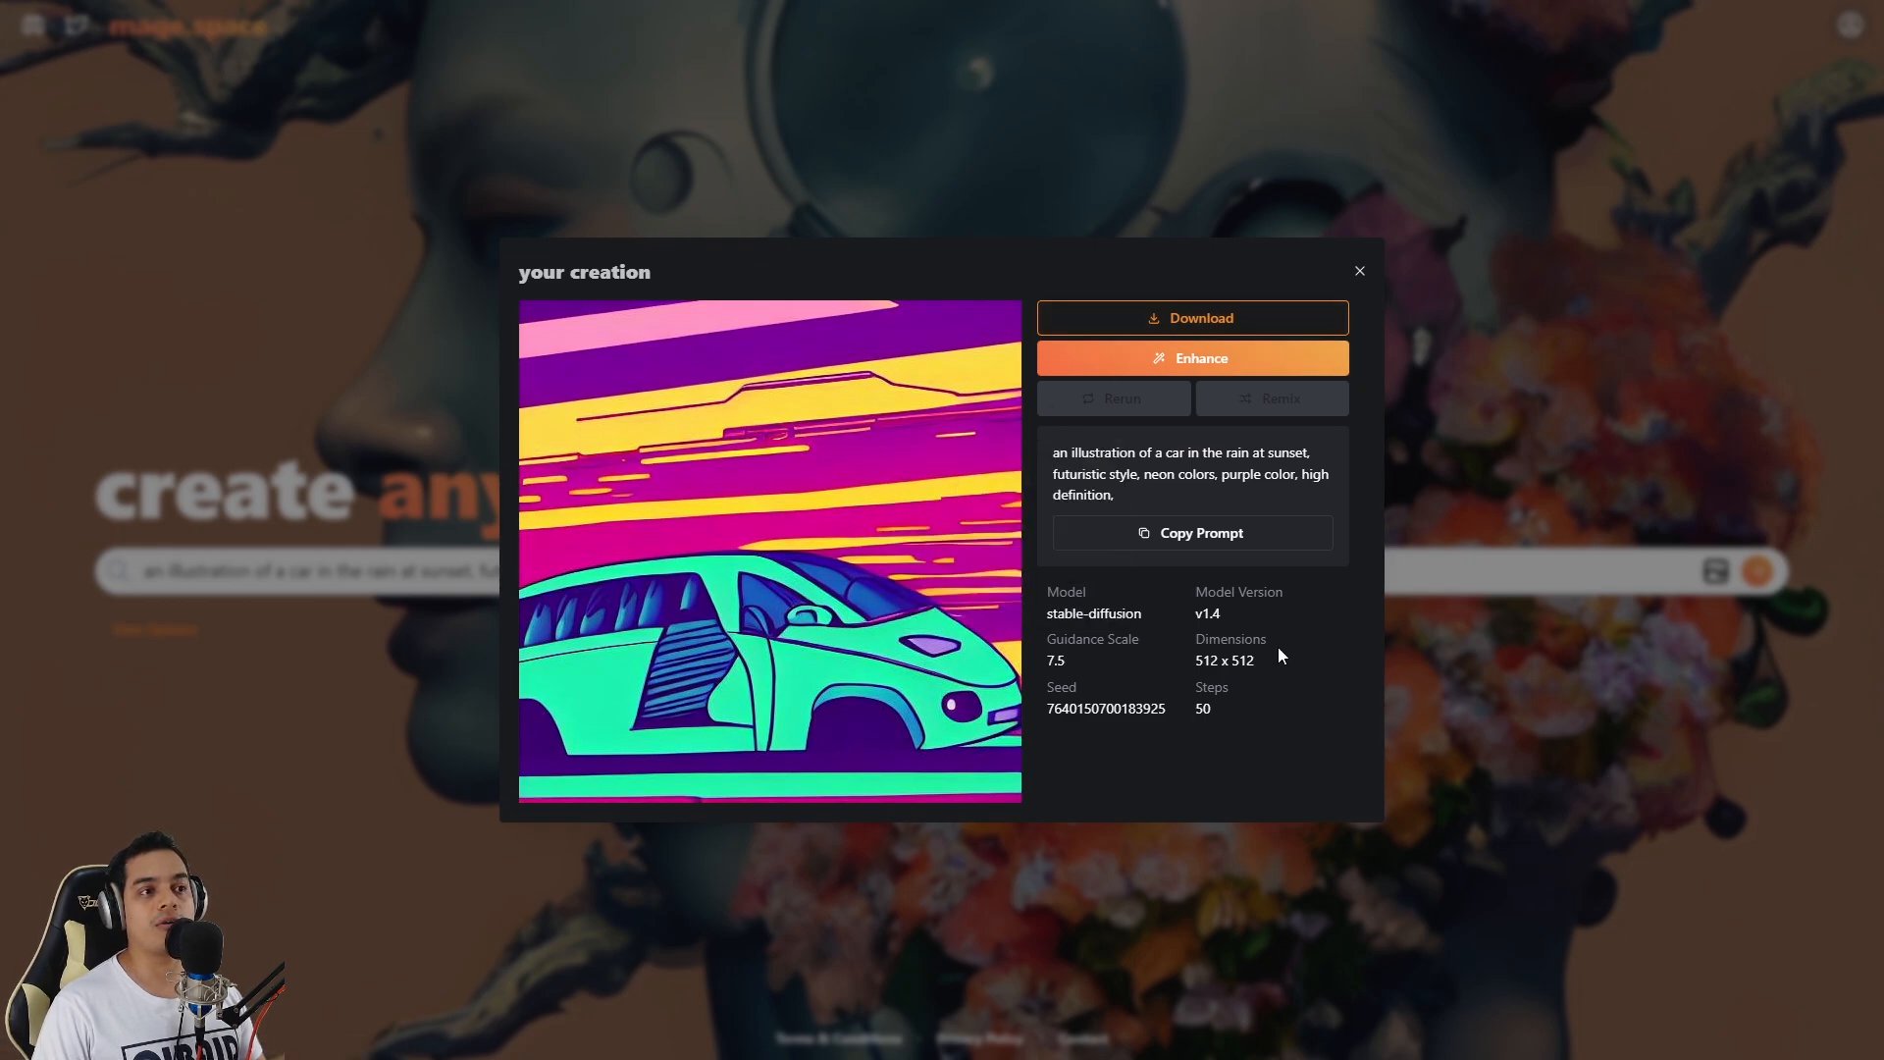
click(1196, 362)
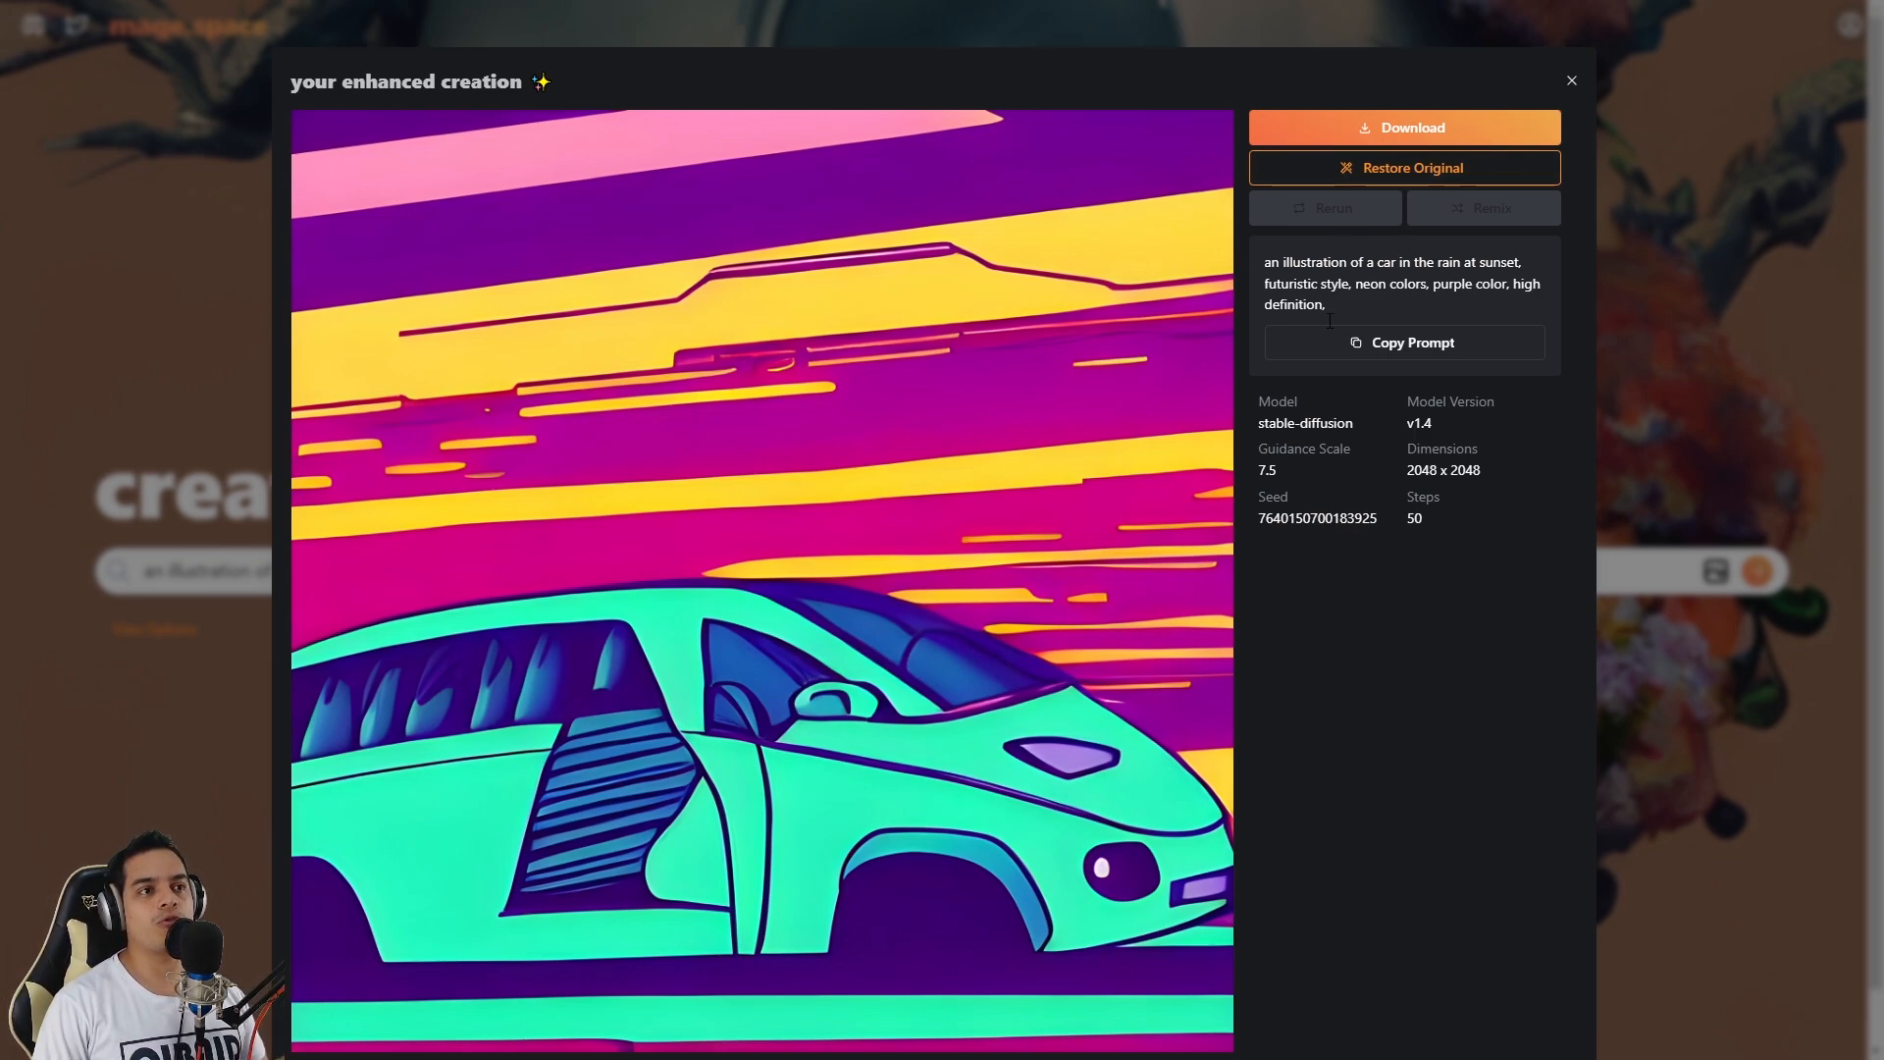
click(1571, 83)
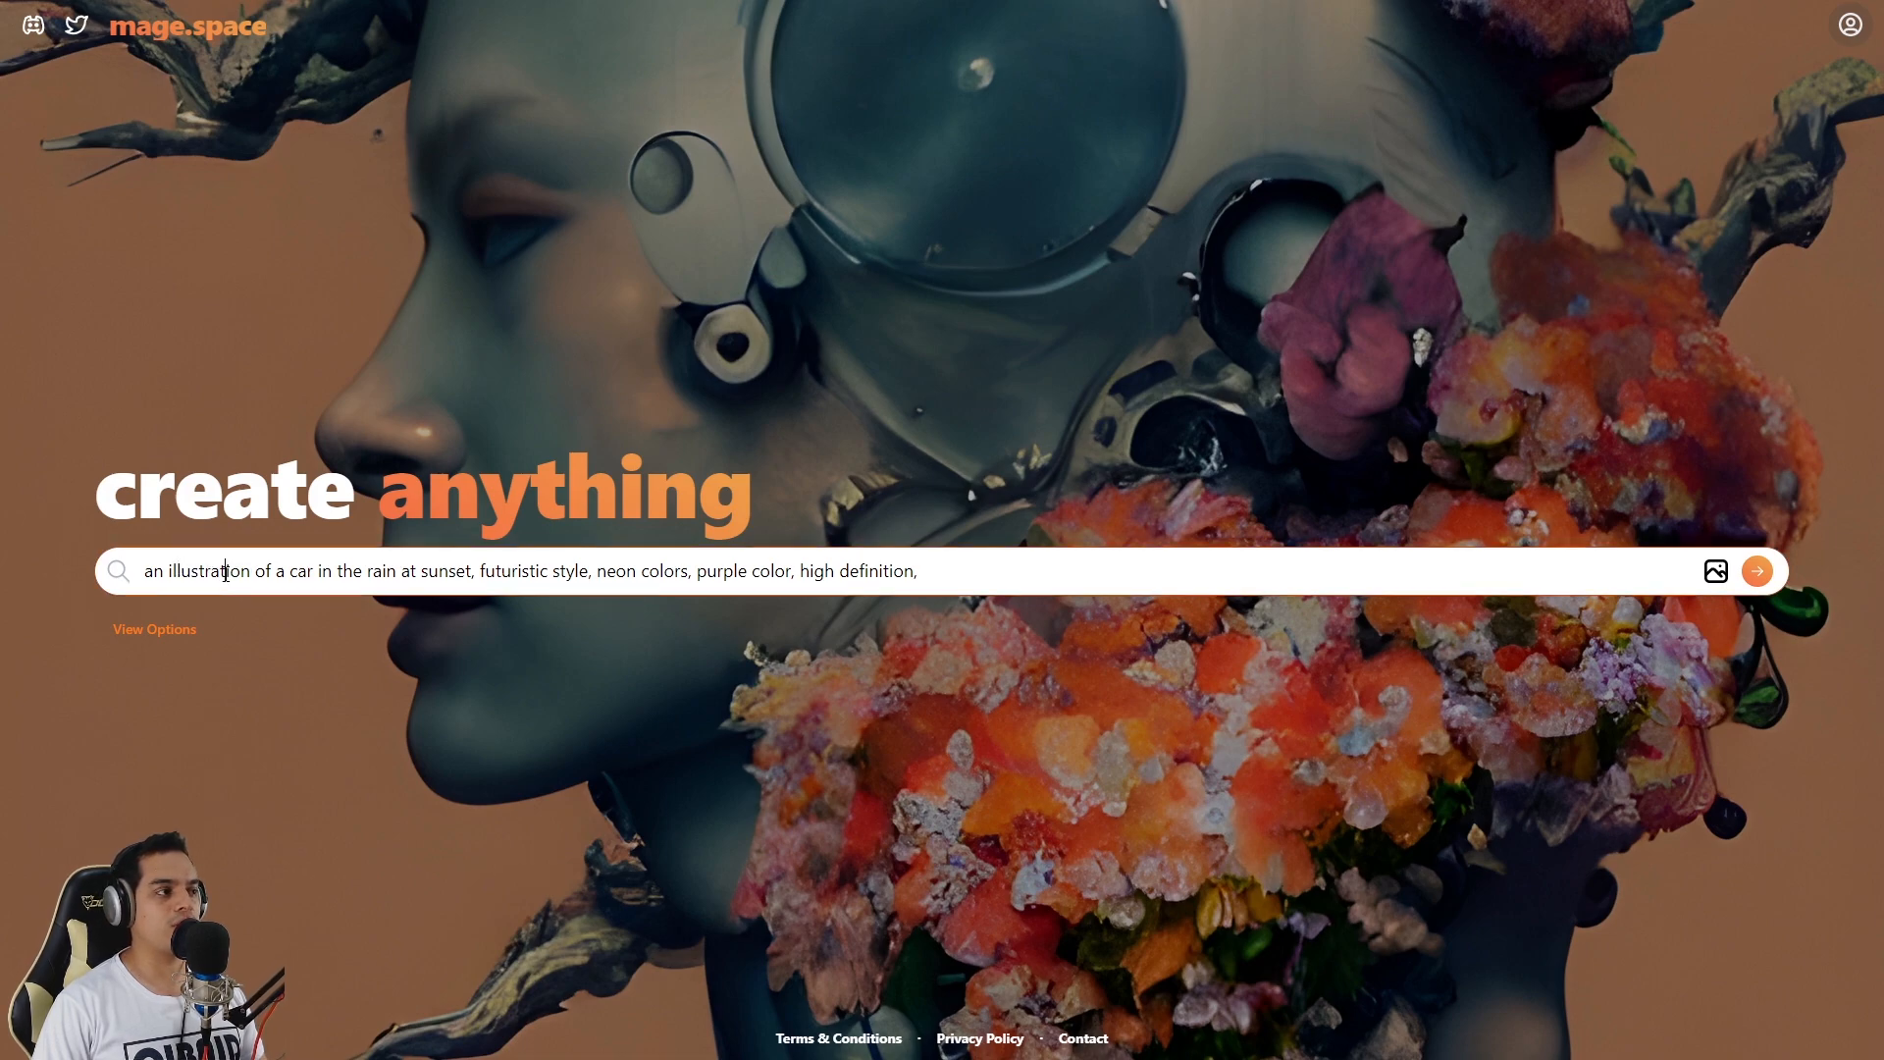
- Replace the word "illustration" with "photo" in the image prompt
double_click(226, 574)
text(ohi)
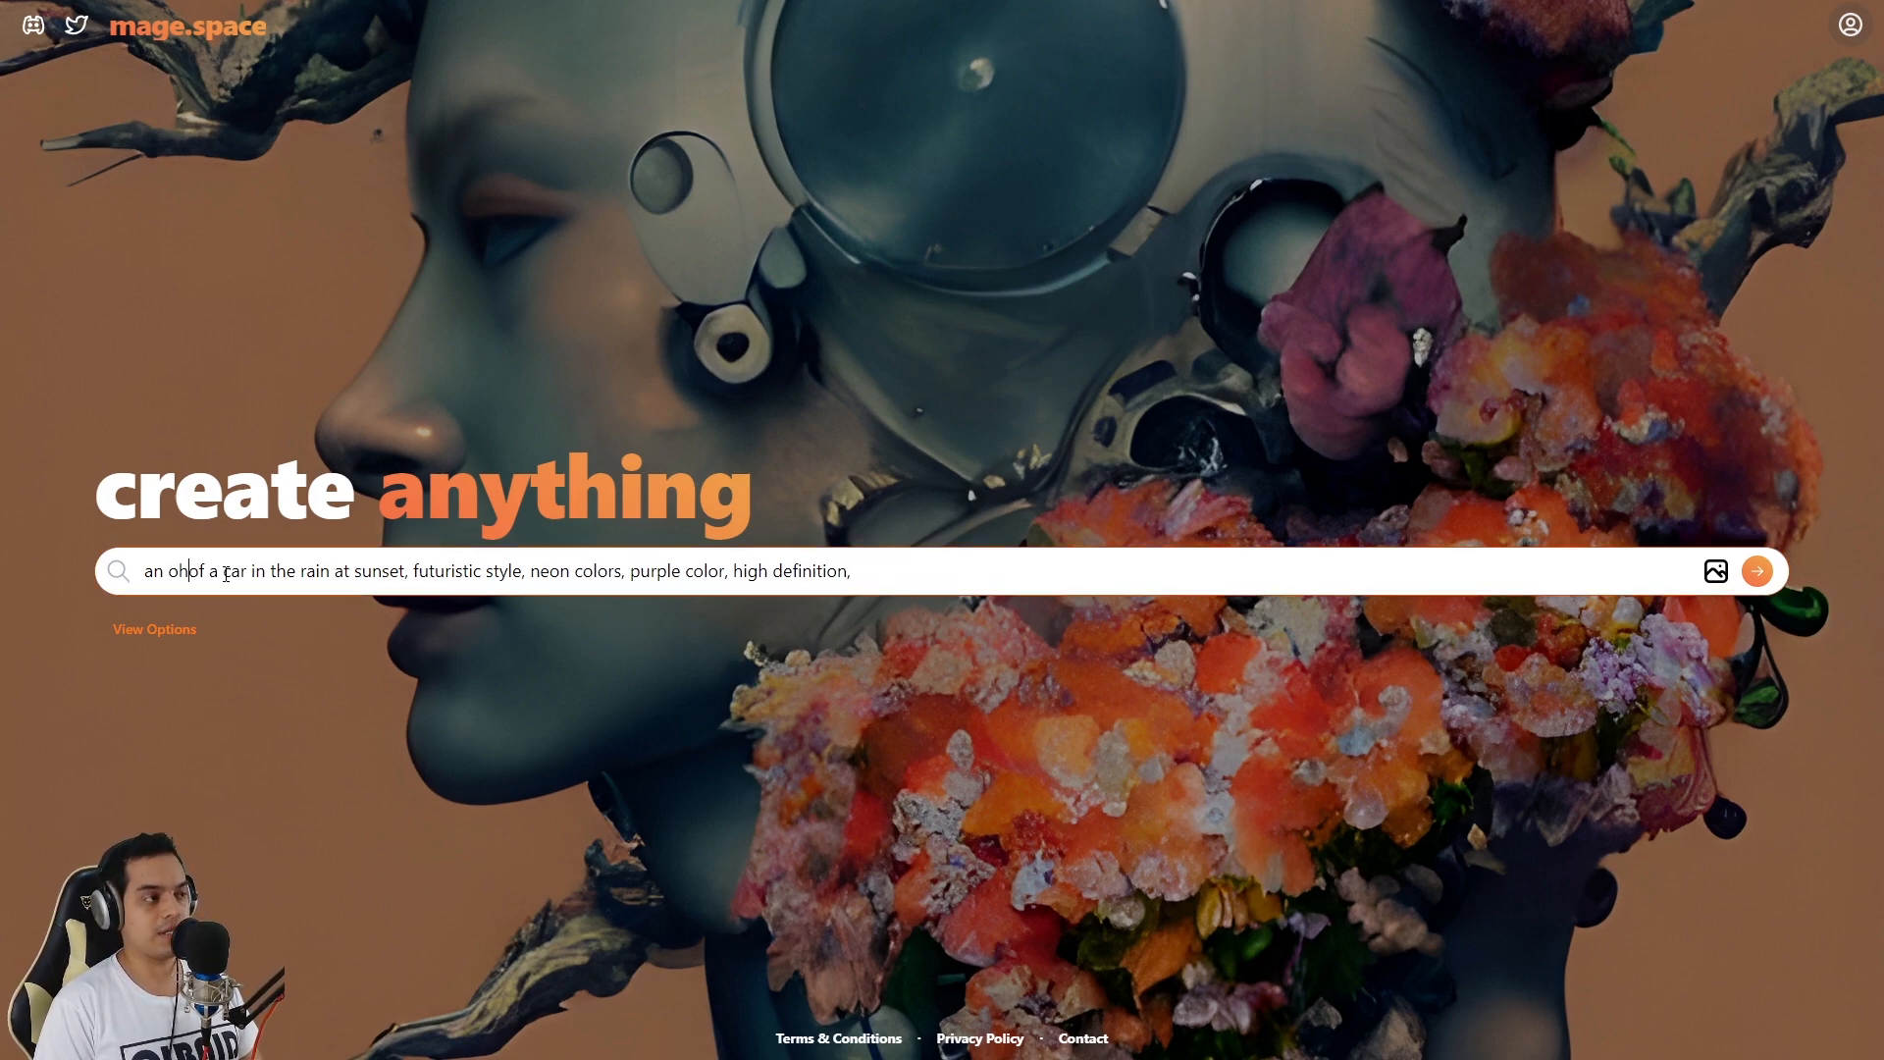
key(BackSpace)
key(BackSpace)
key(BackSpace)
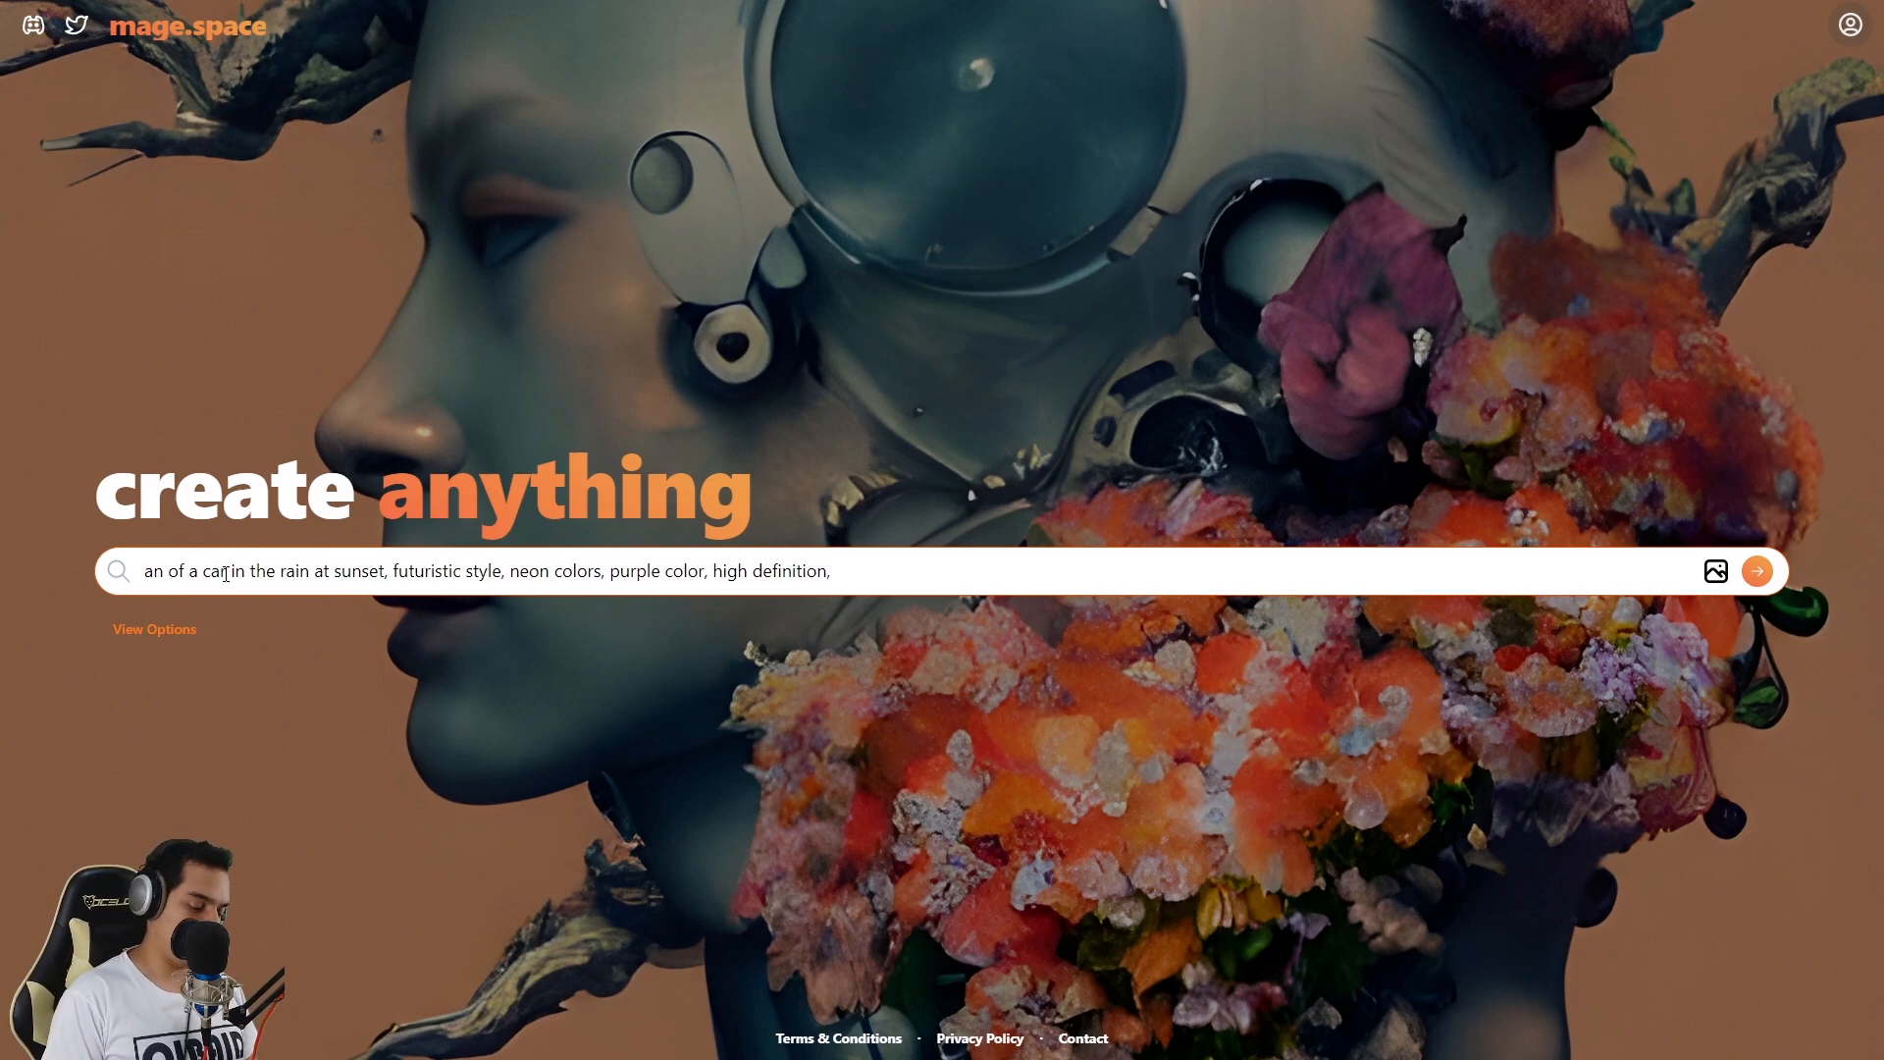
text(photo)
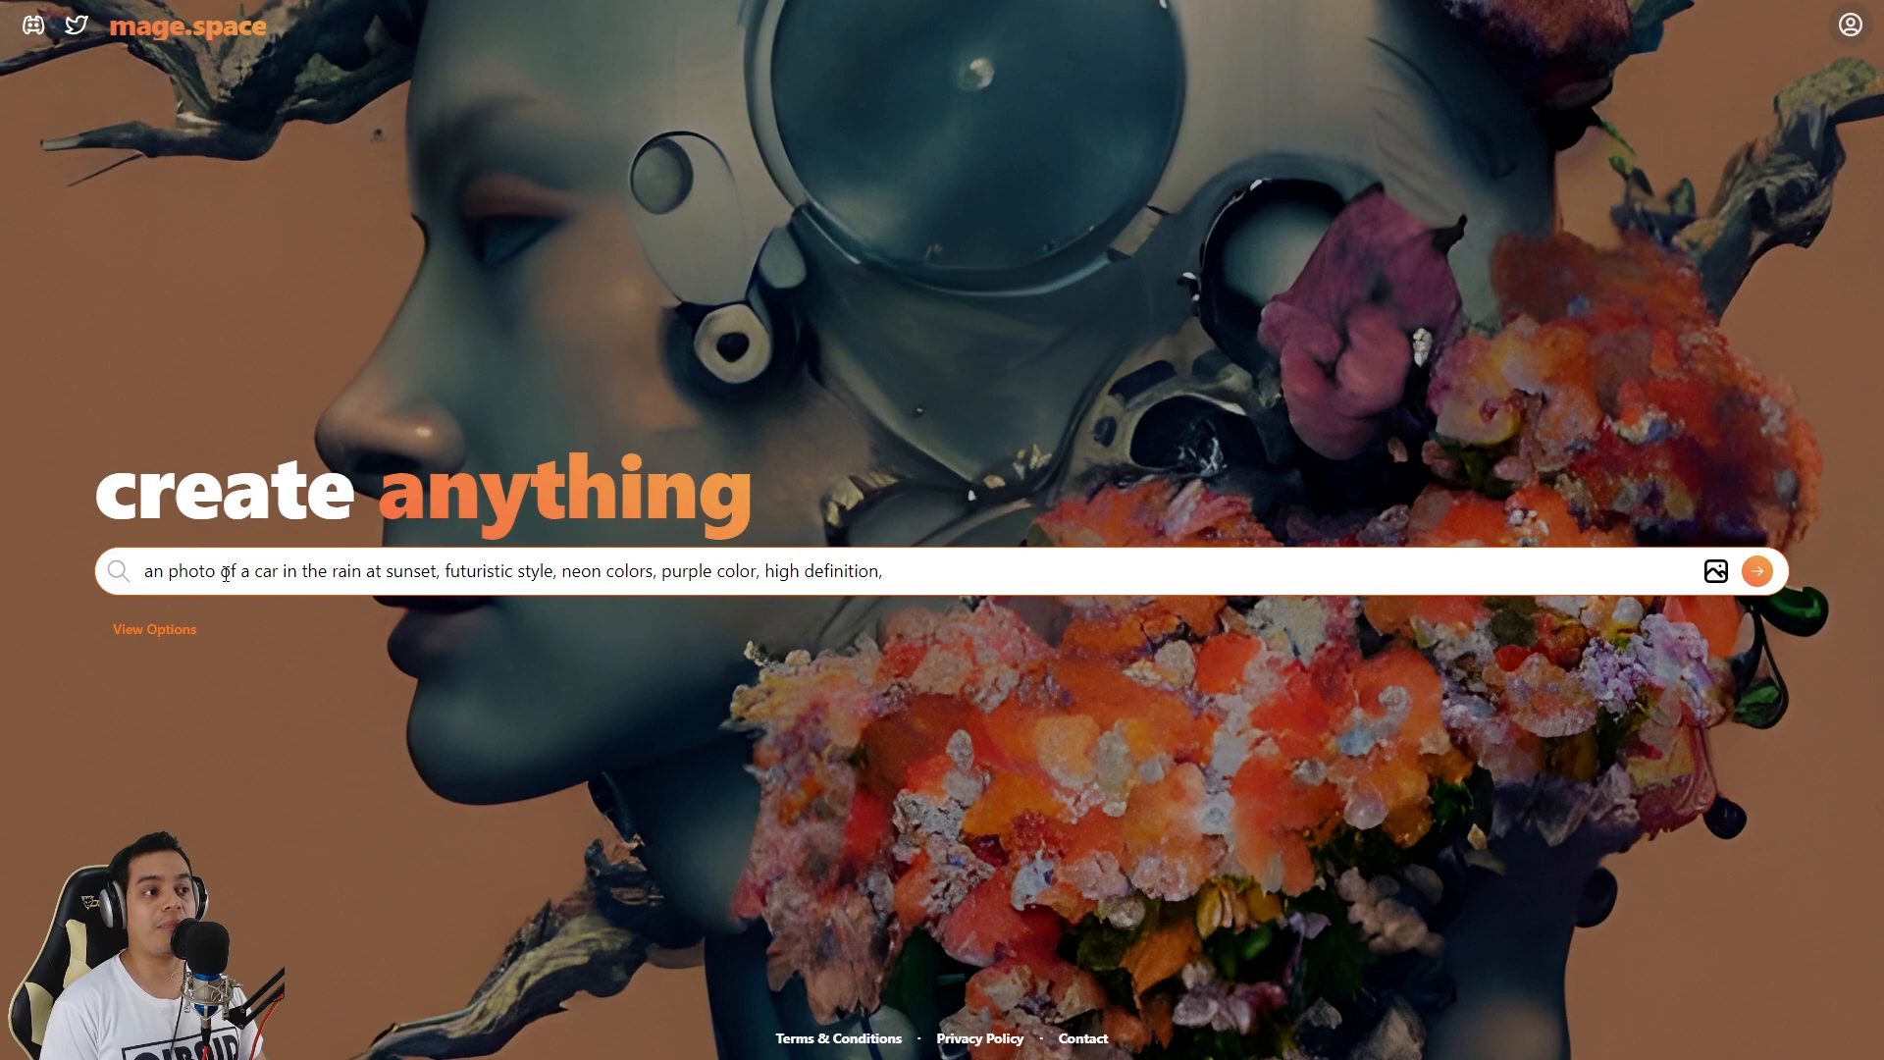
- Append "trending in artstation," to the end of the prompt, generate the image and close the result after viewing it
text(trending i n)
key(BackSpace)
text(n)
key(BackSpace)
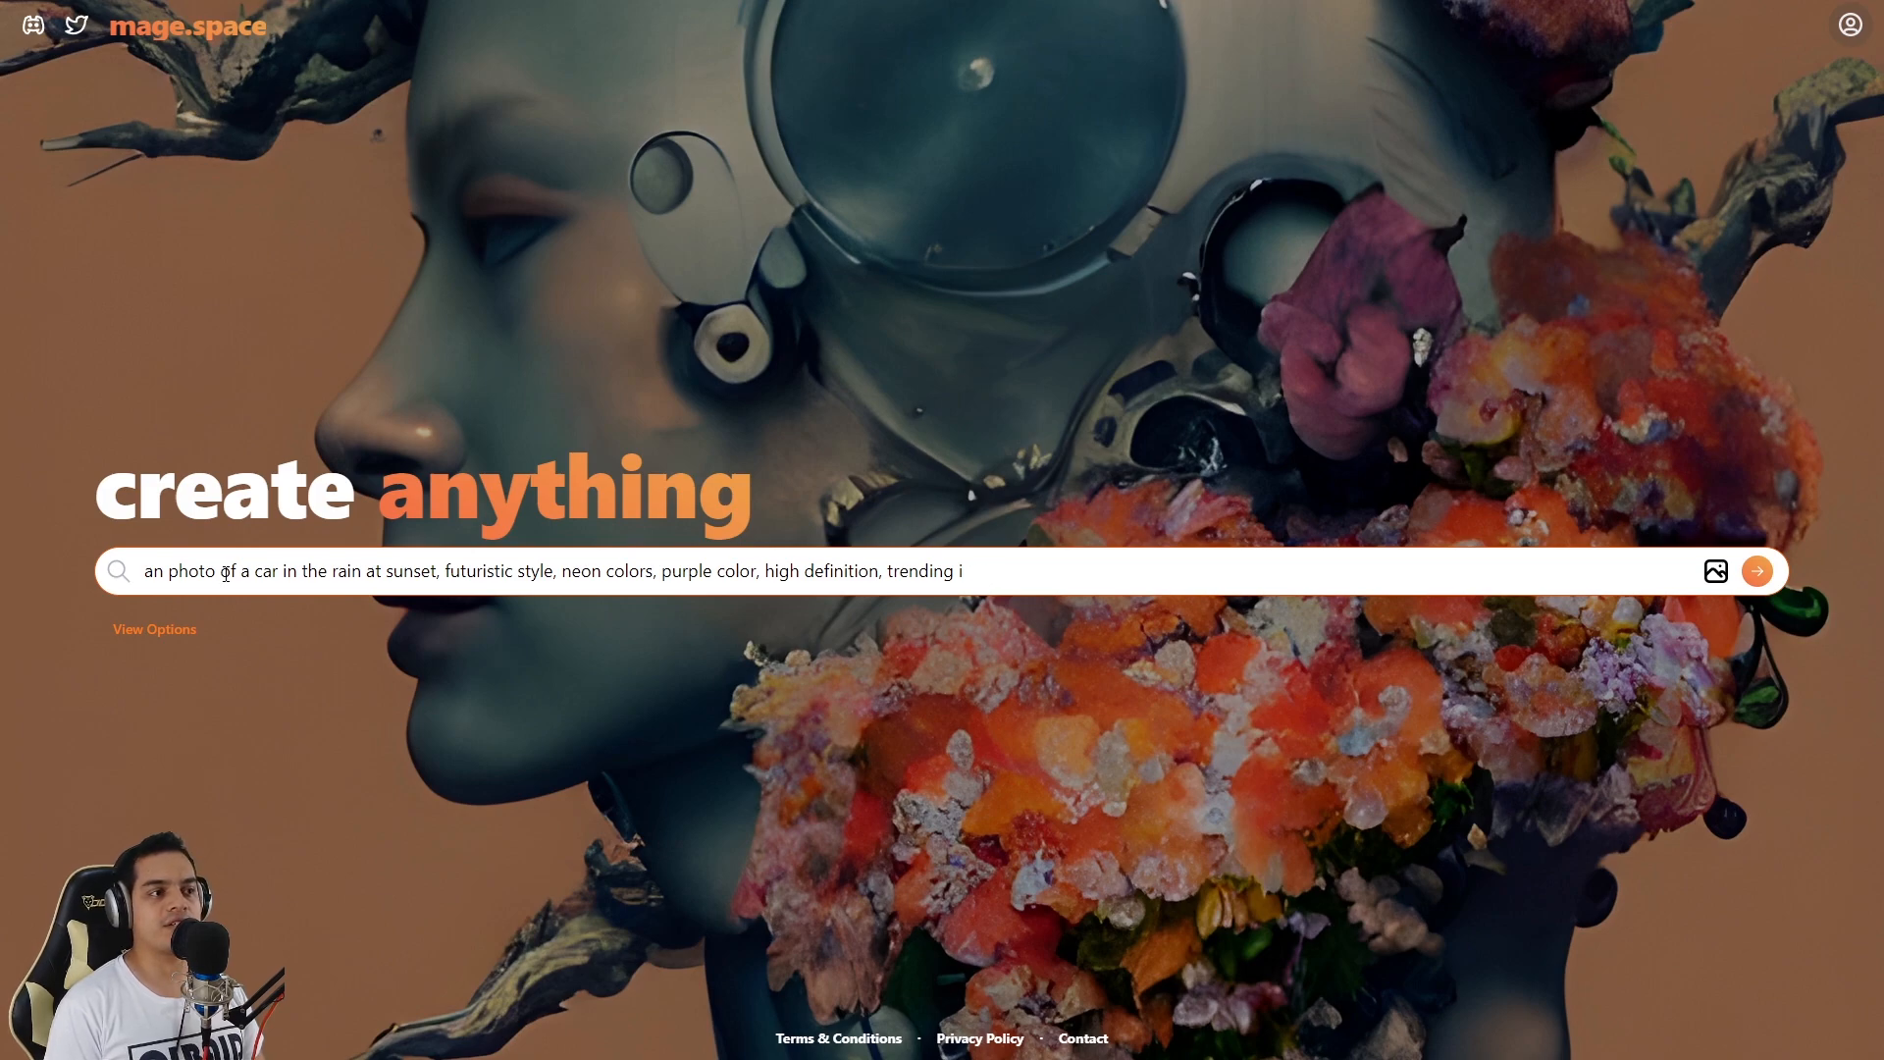
text(n arts)
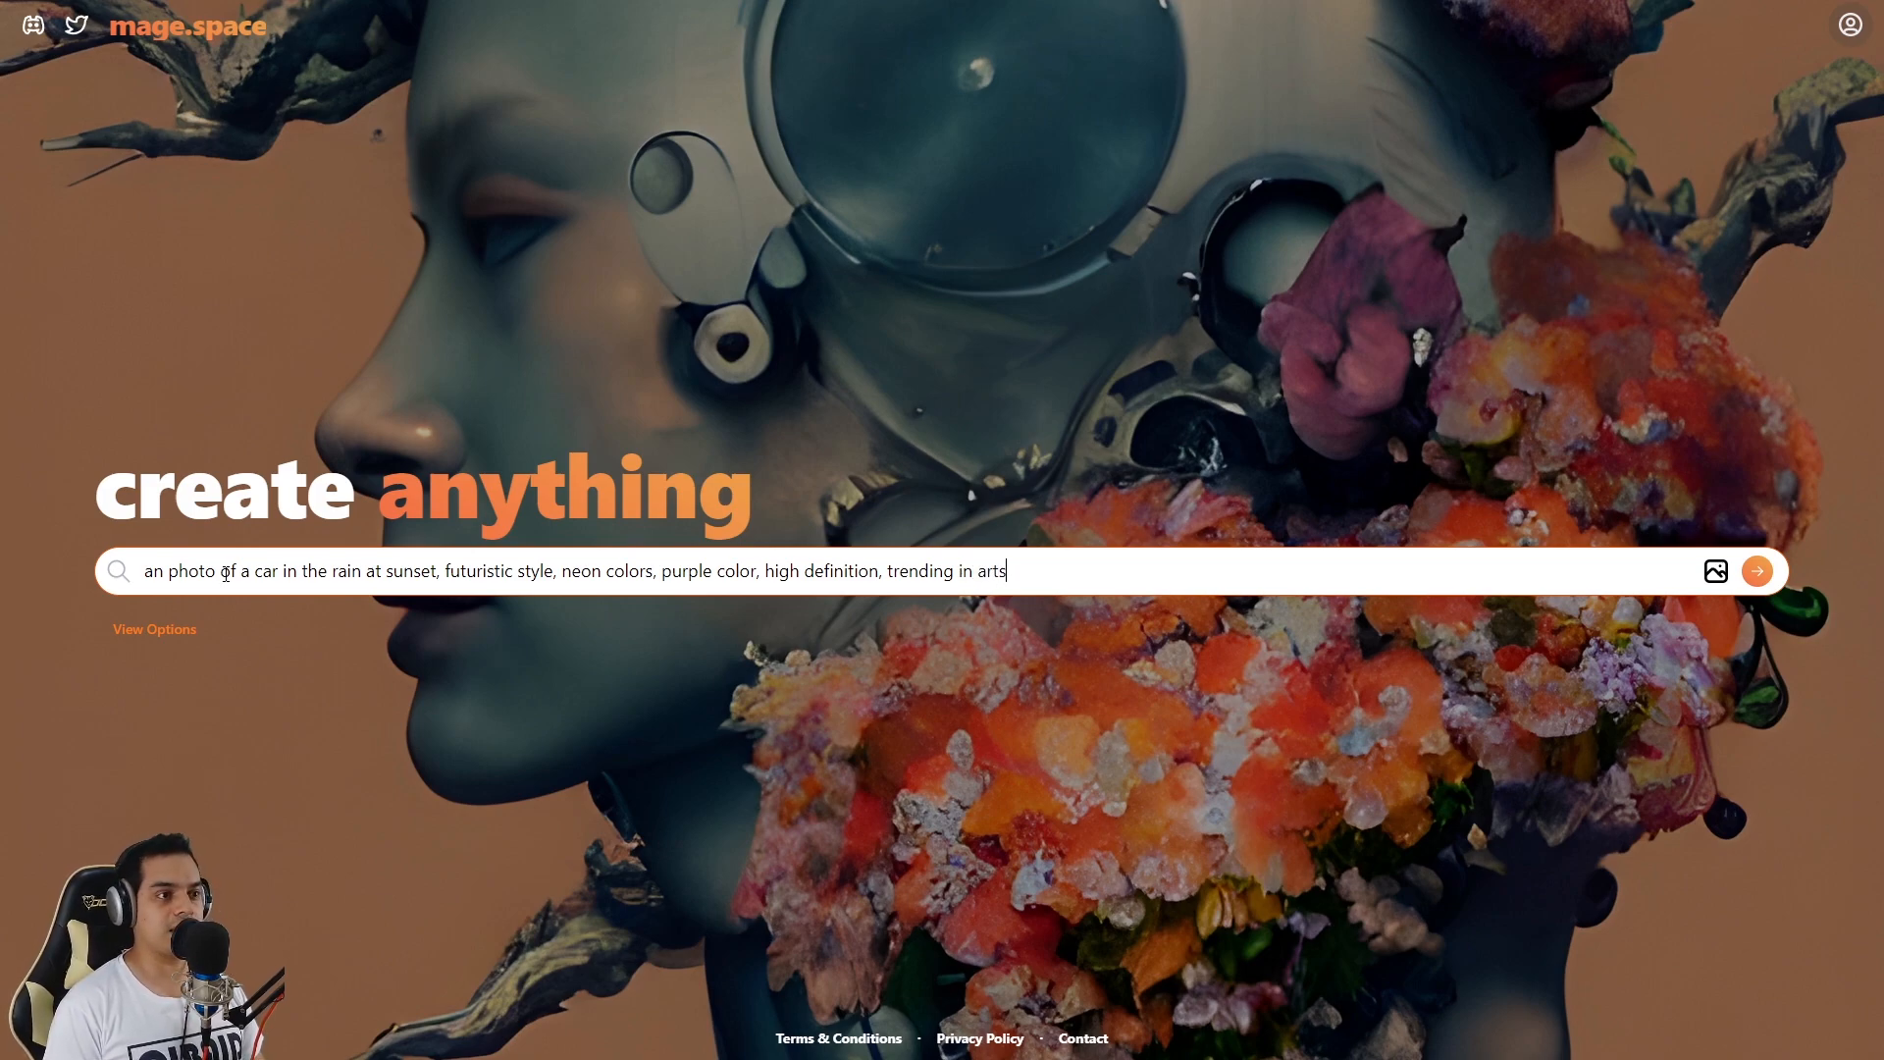
text(tation,)
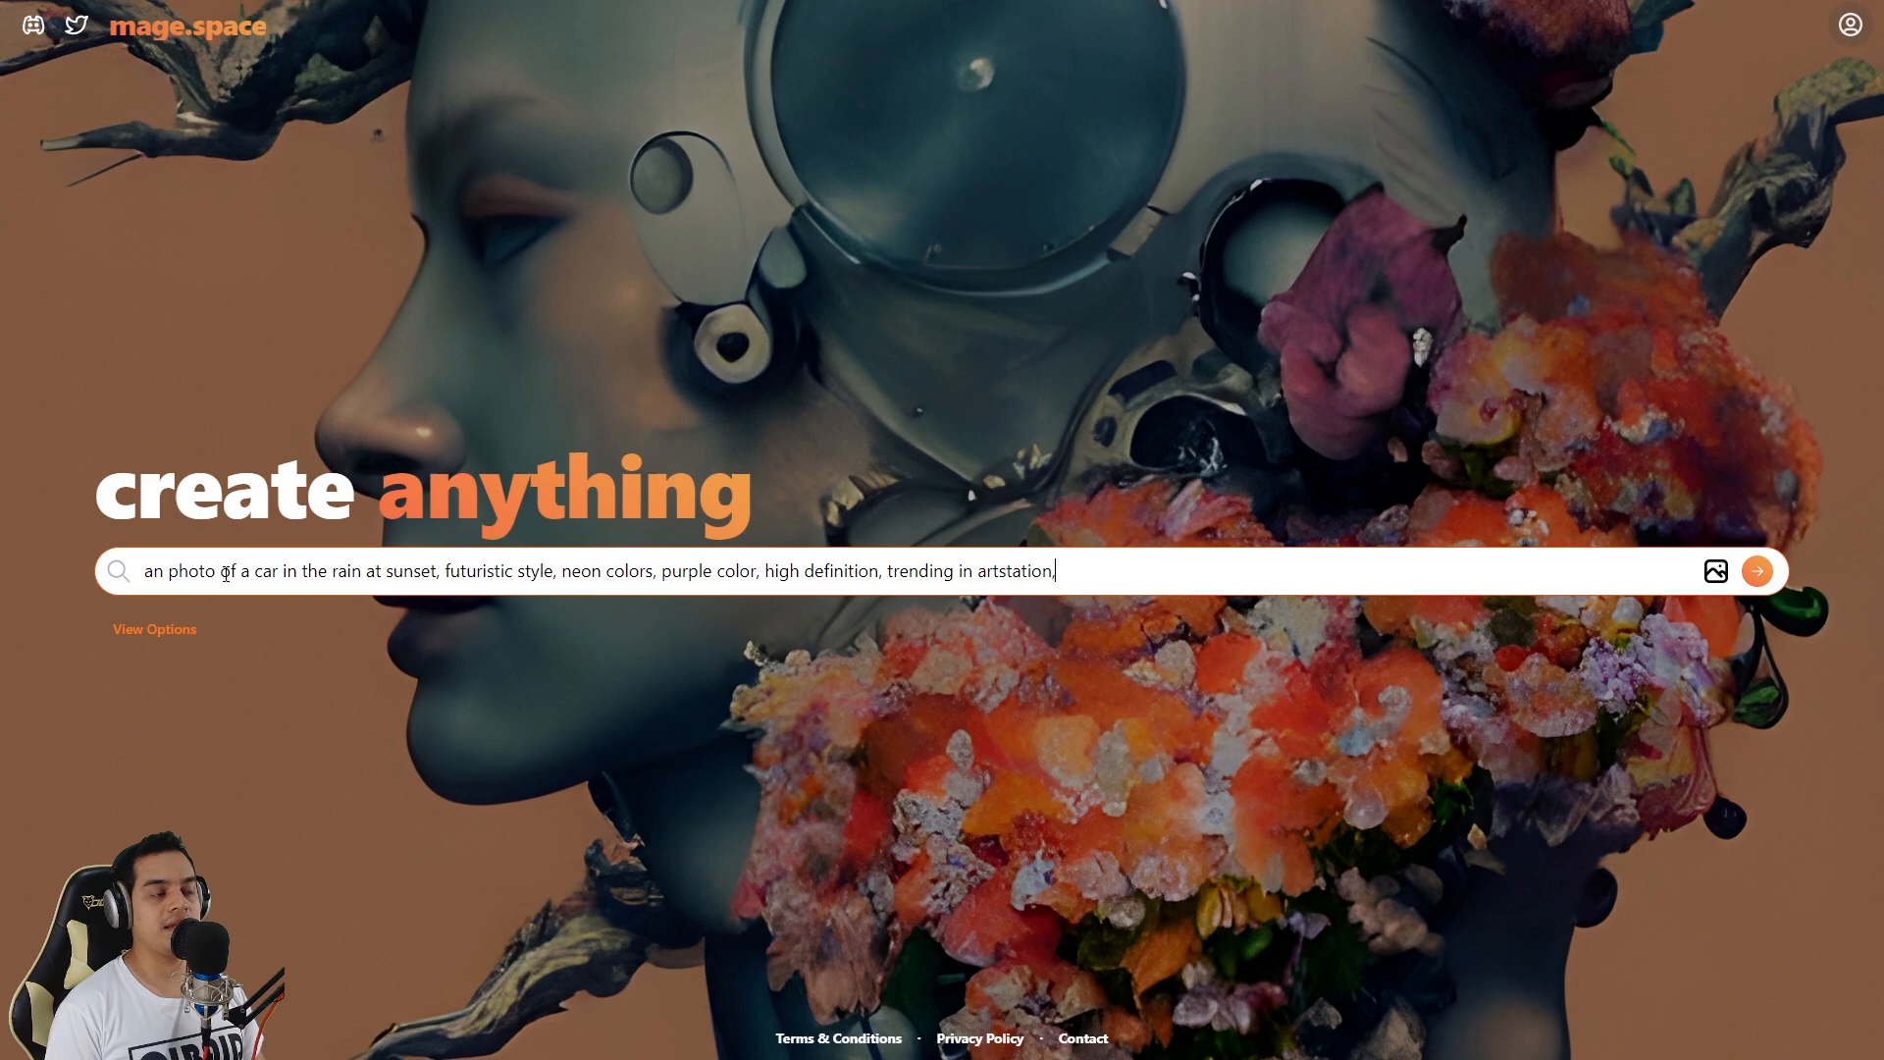
click(1758, 572)
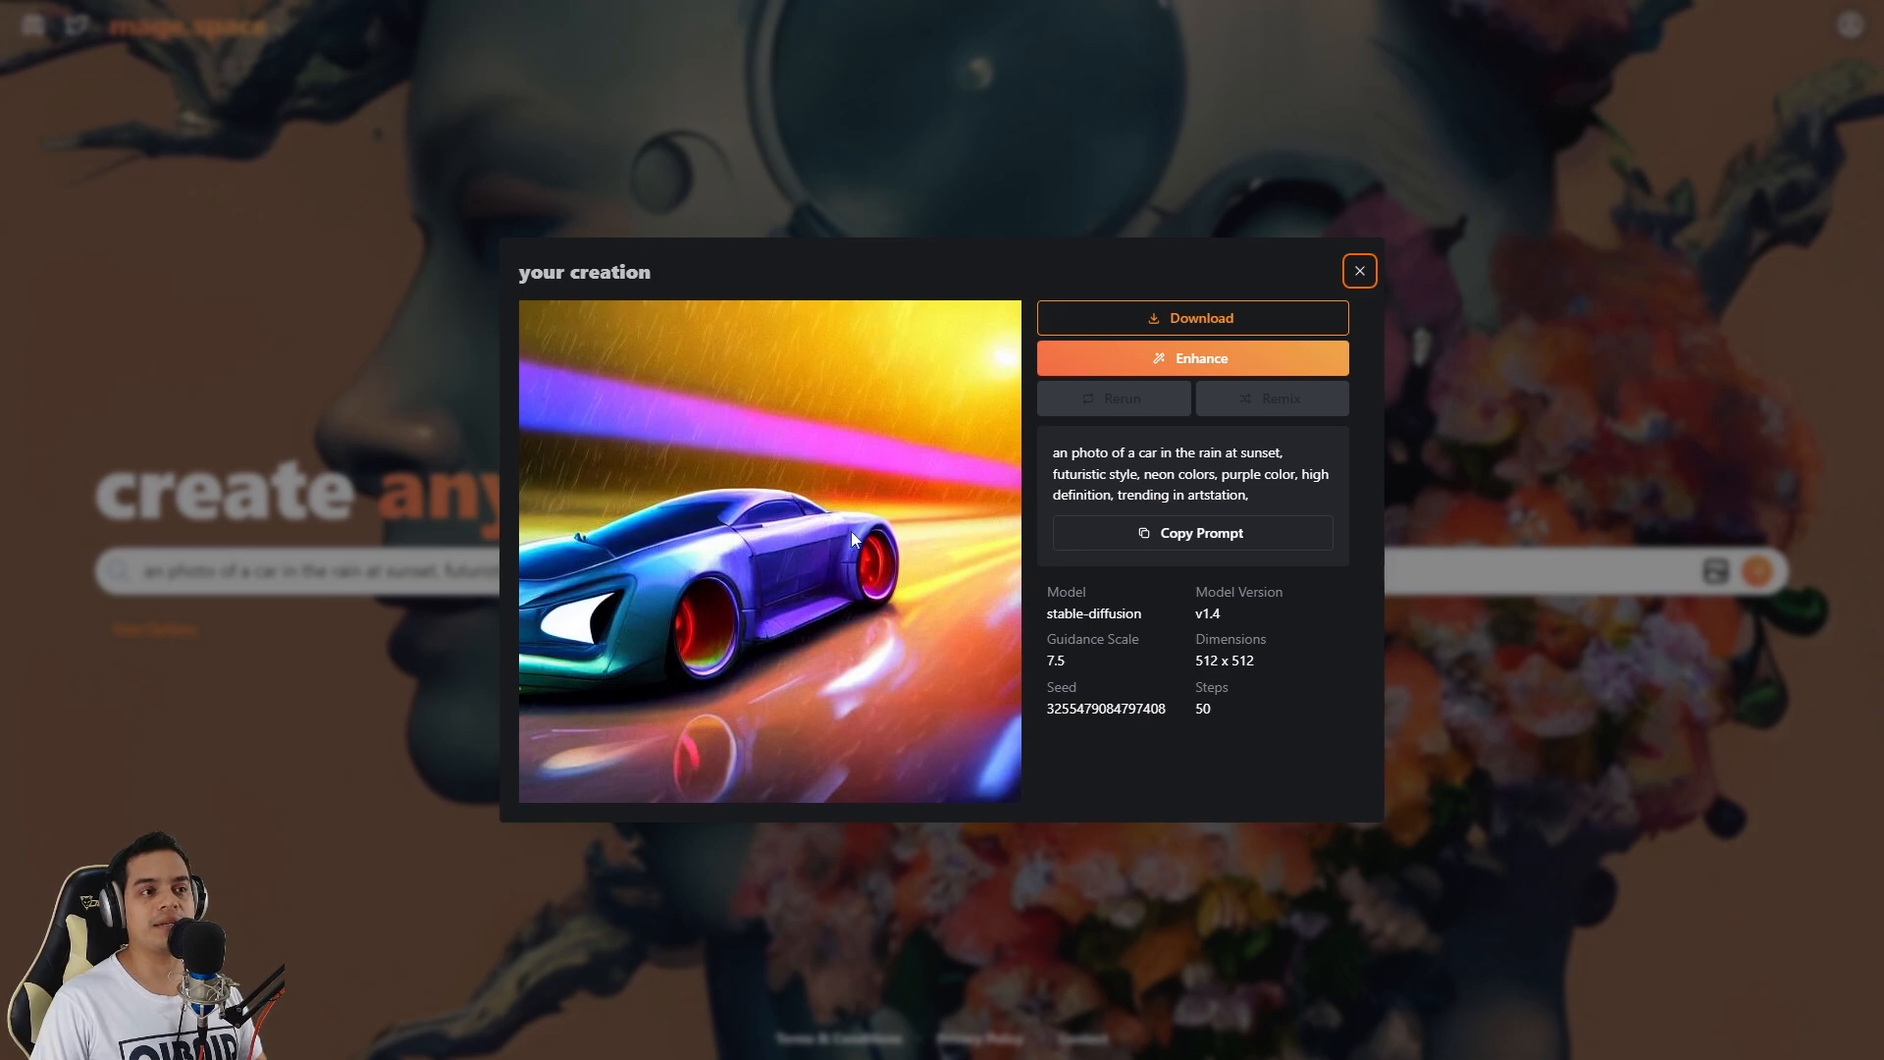
click(1360, 271)
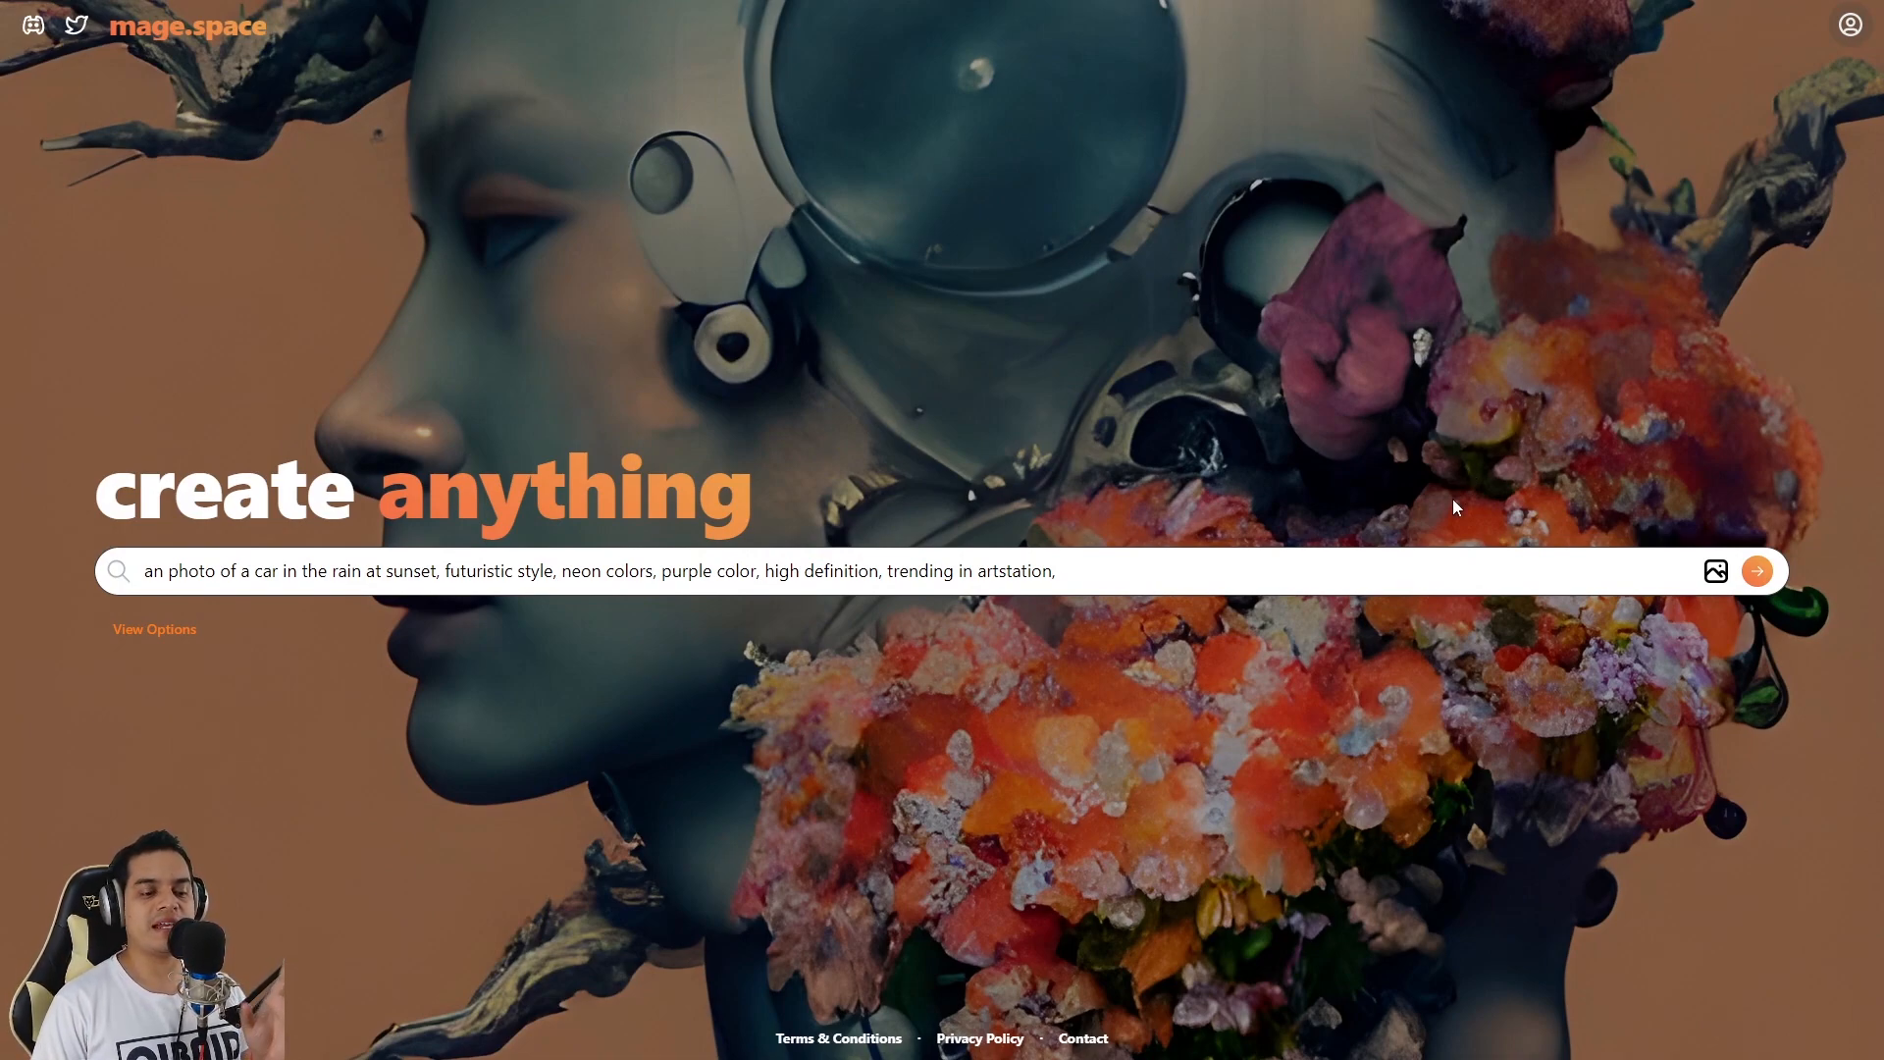
- Examine the login options and the advanced quality and guidance scale settings, and return to basic mode
click(1715, 572)
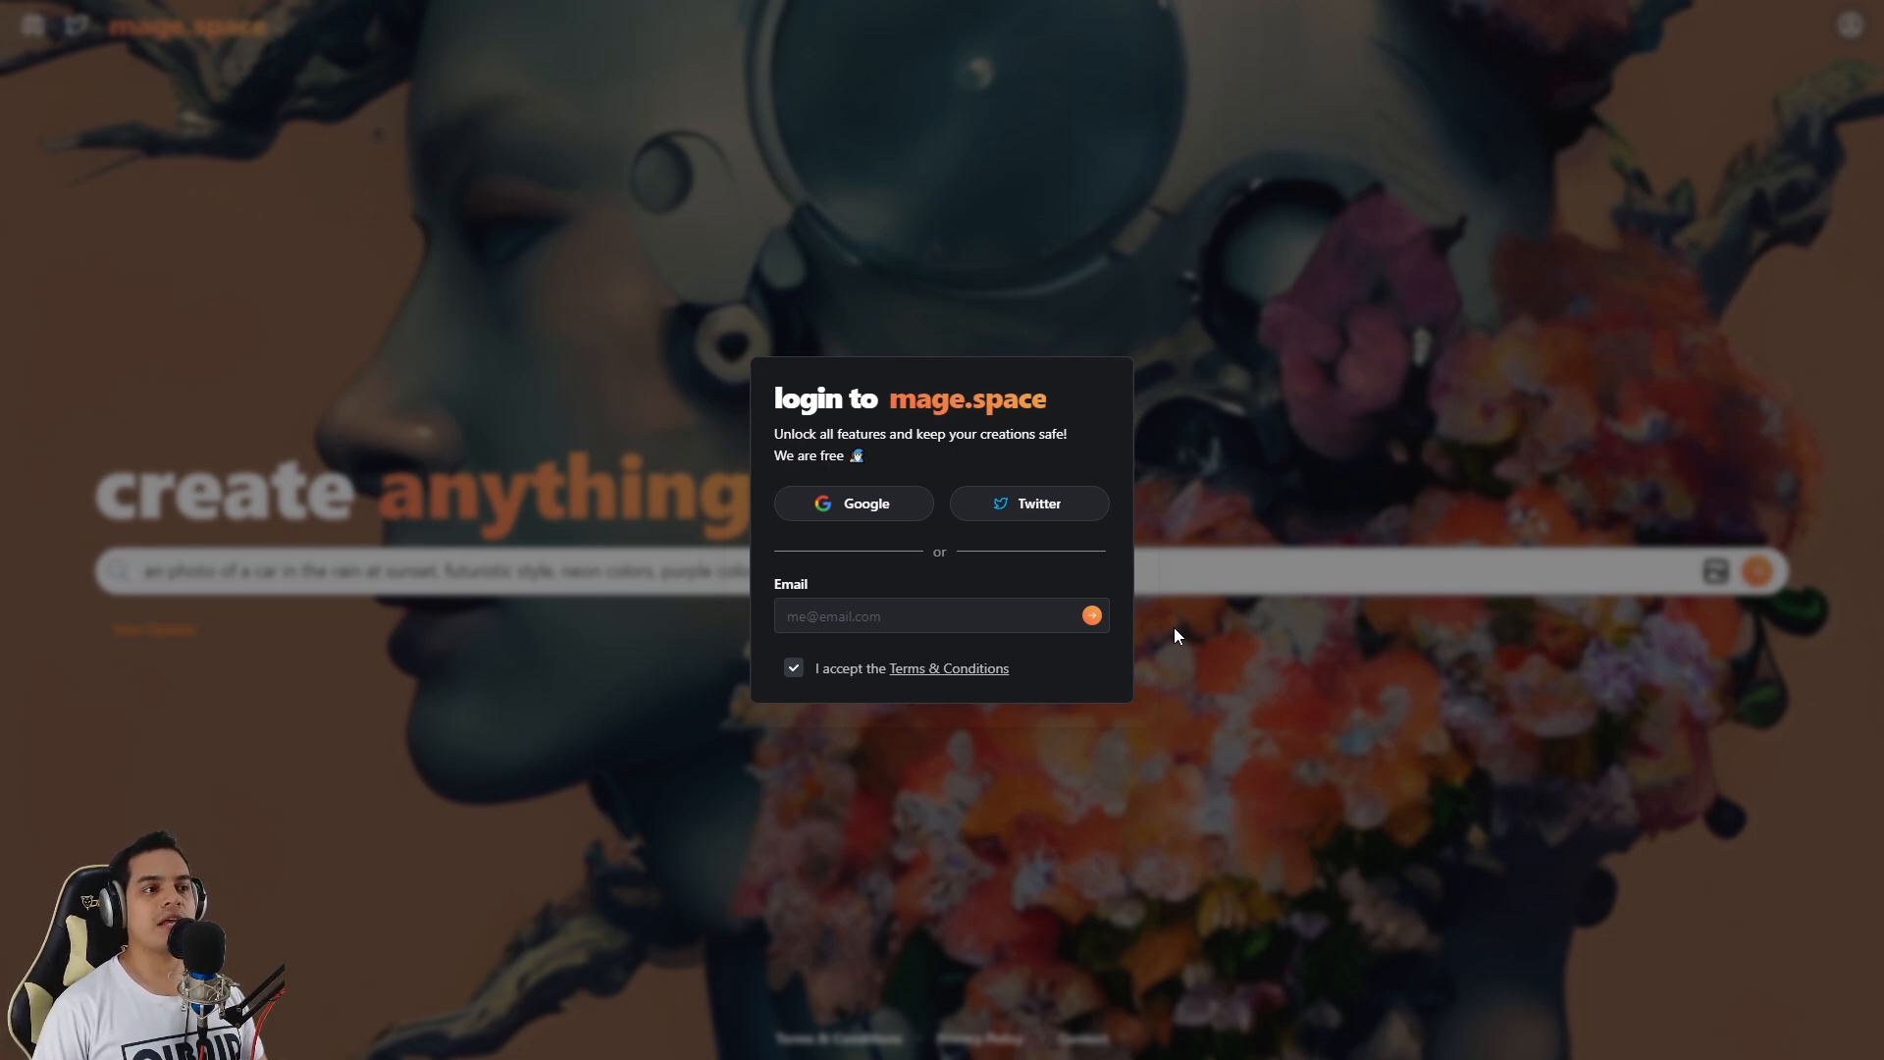
click(1235, 643)
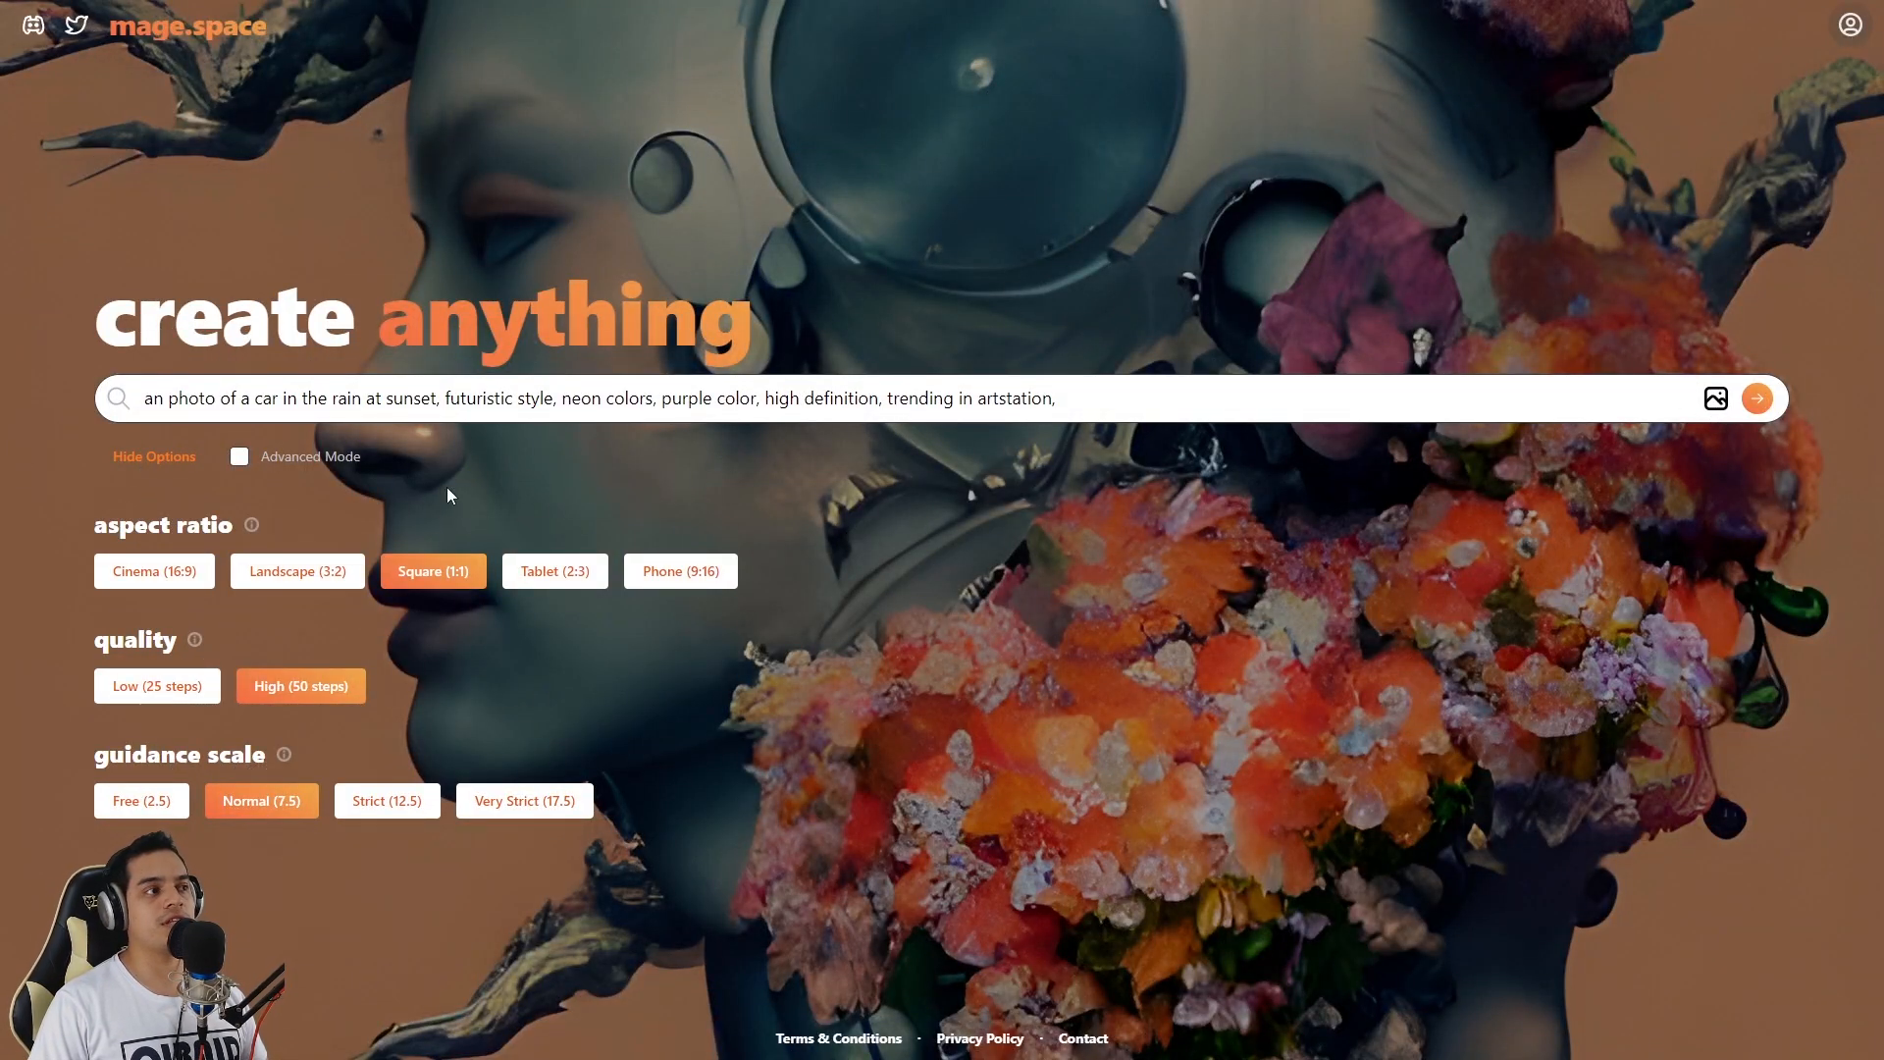
click(240, 456)
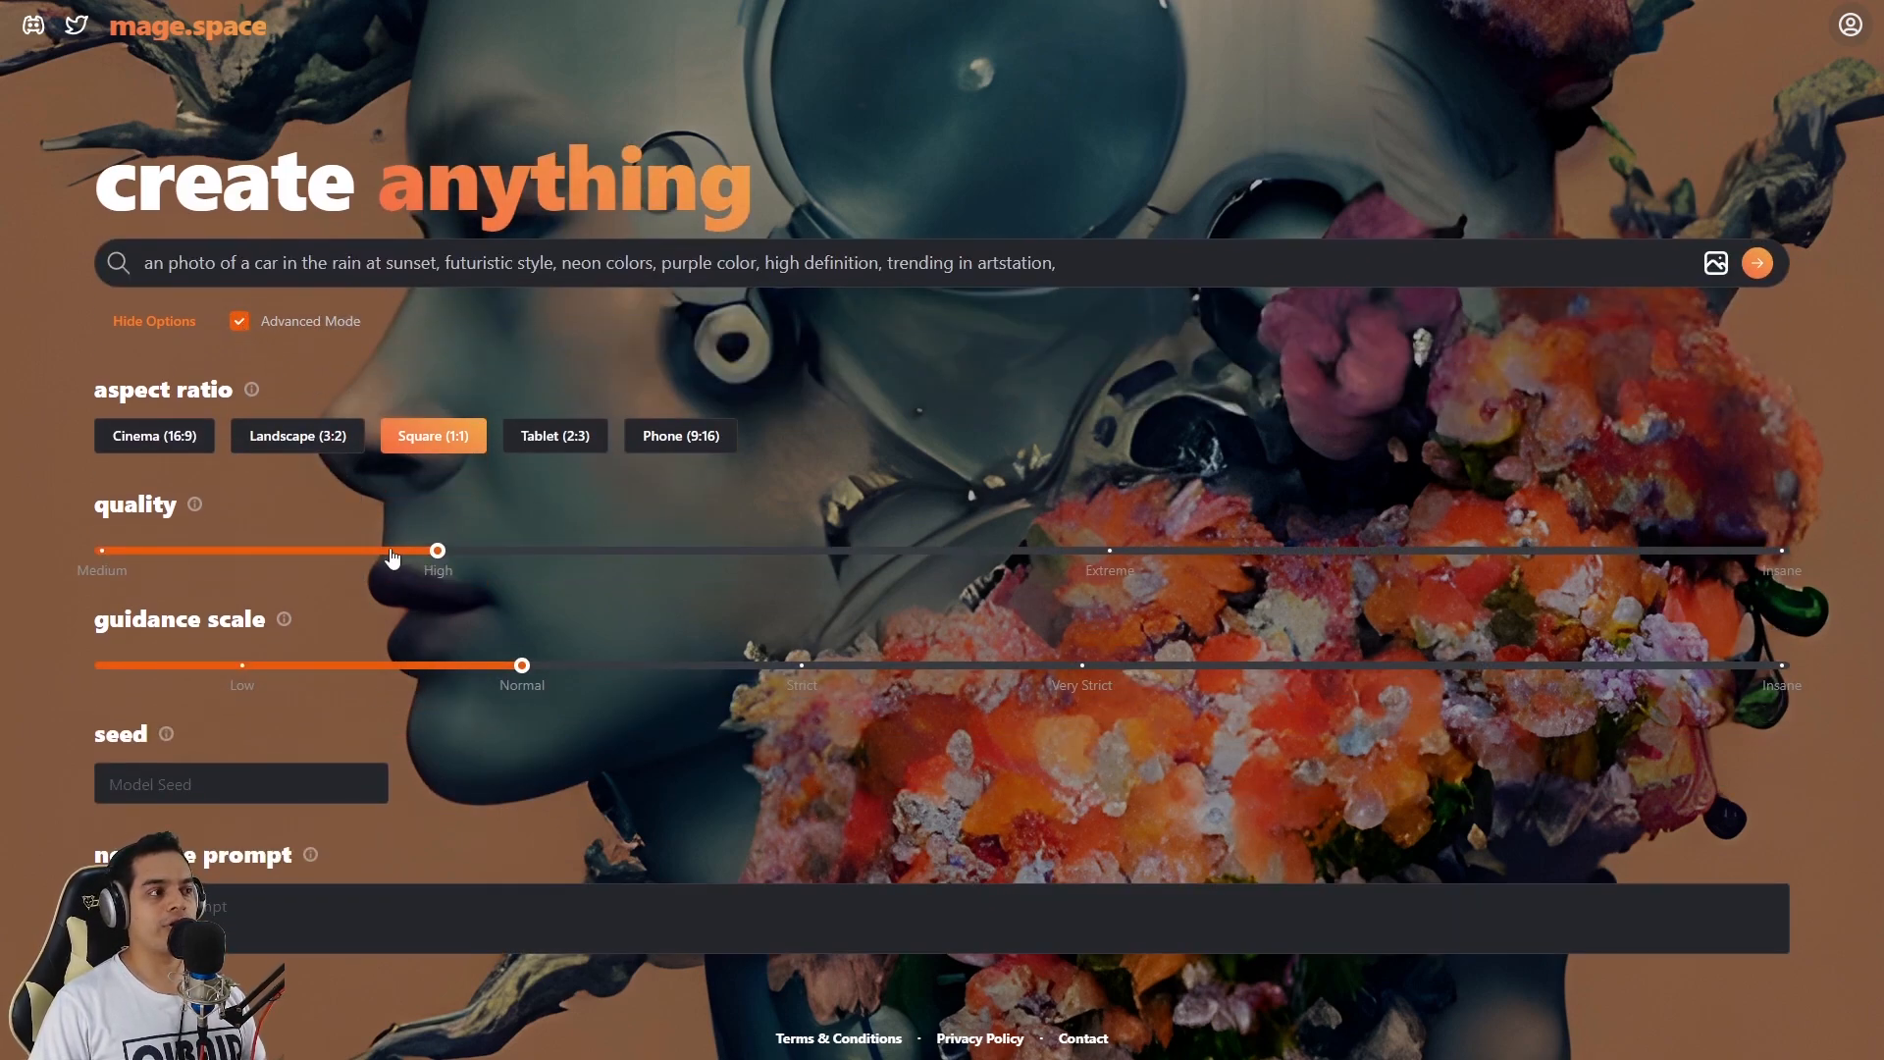
mouse_move(525, 673)
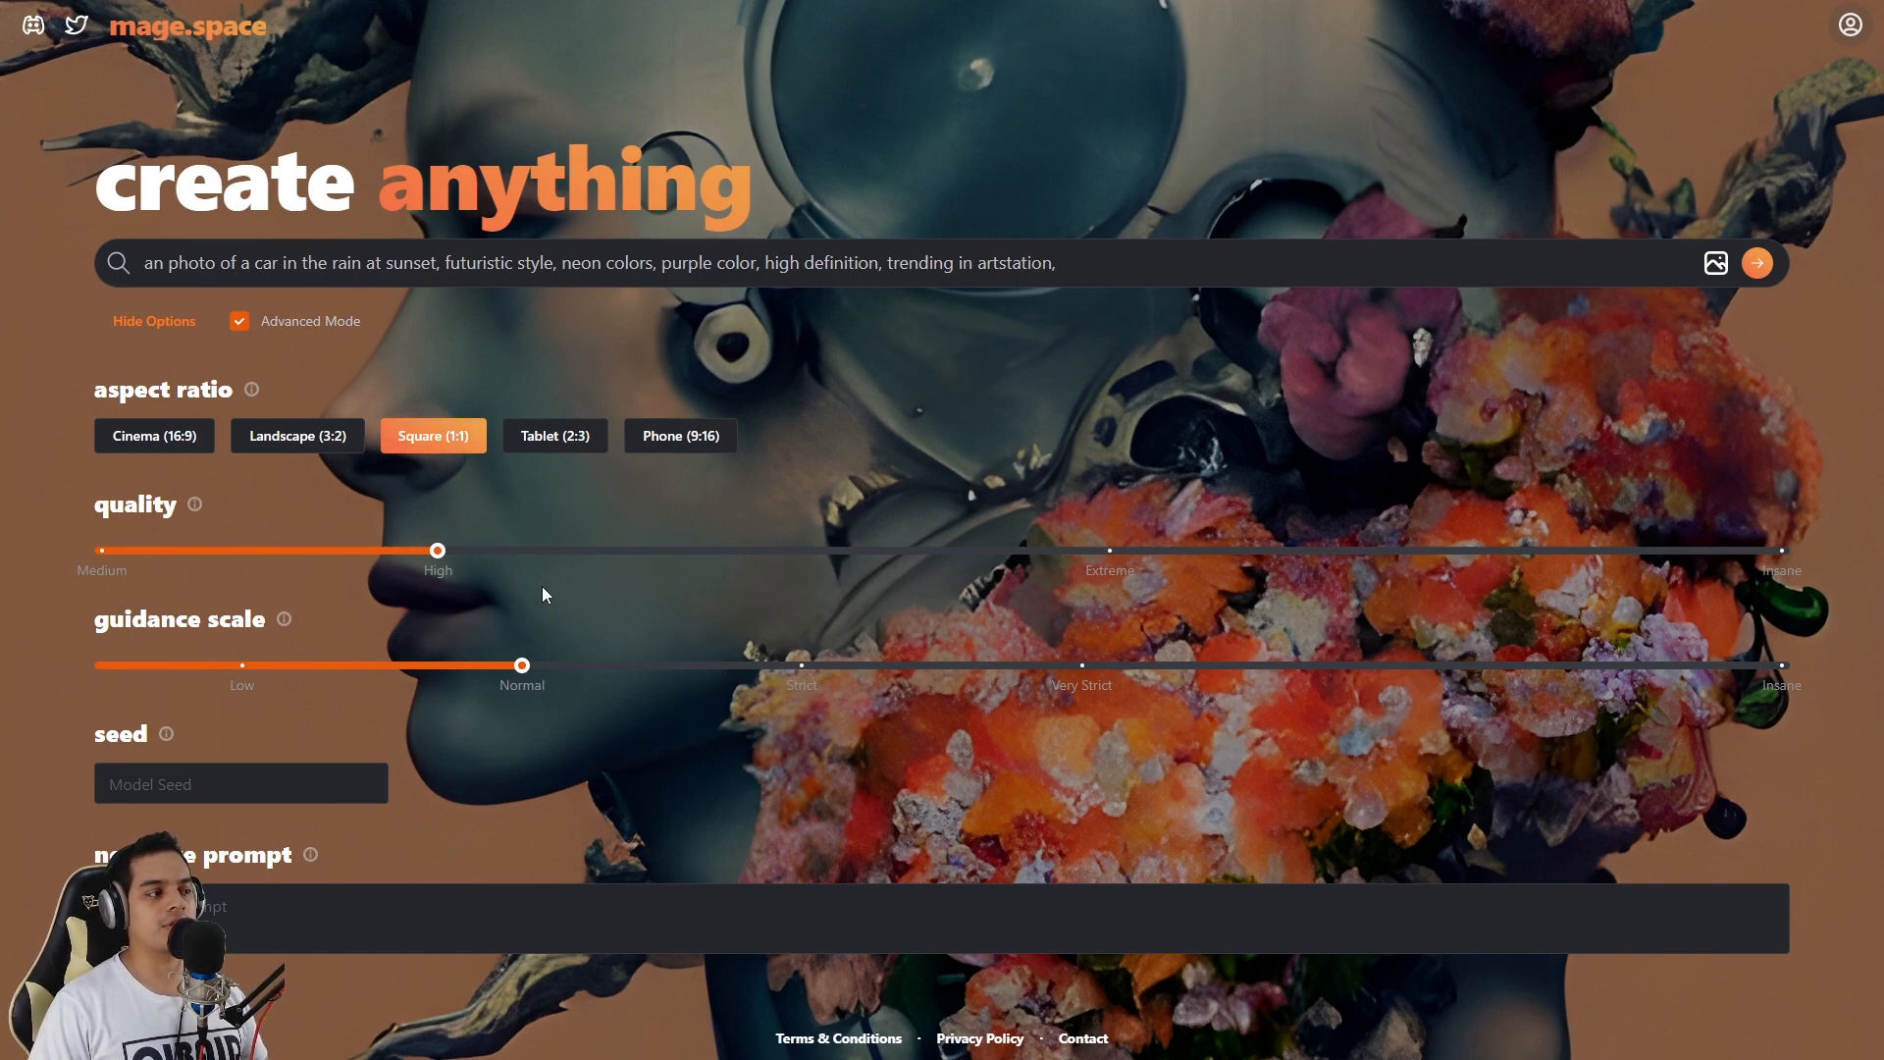
click(238, 327)
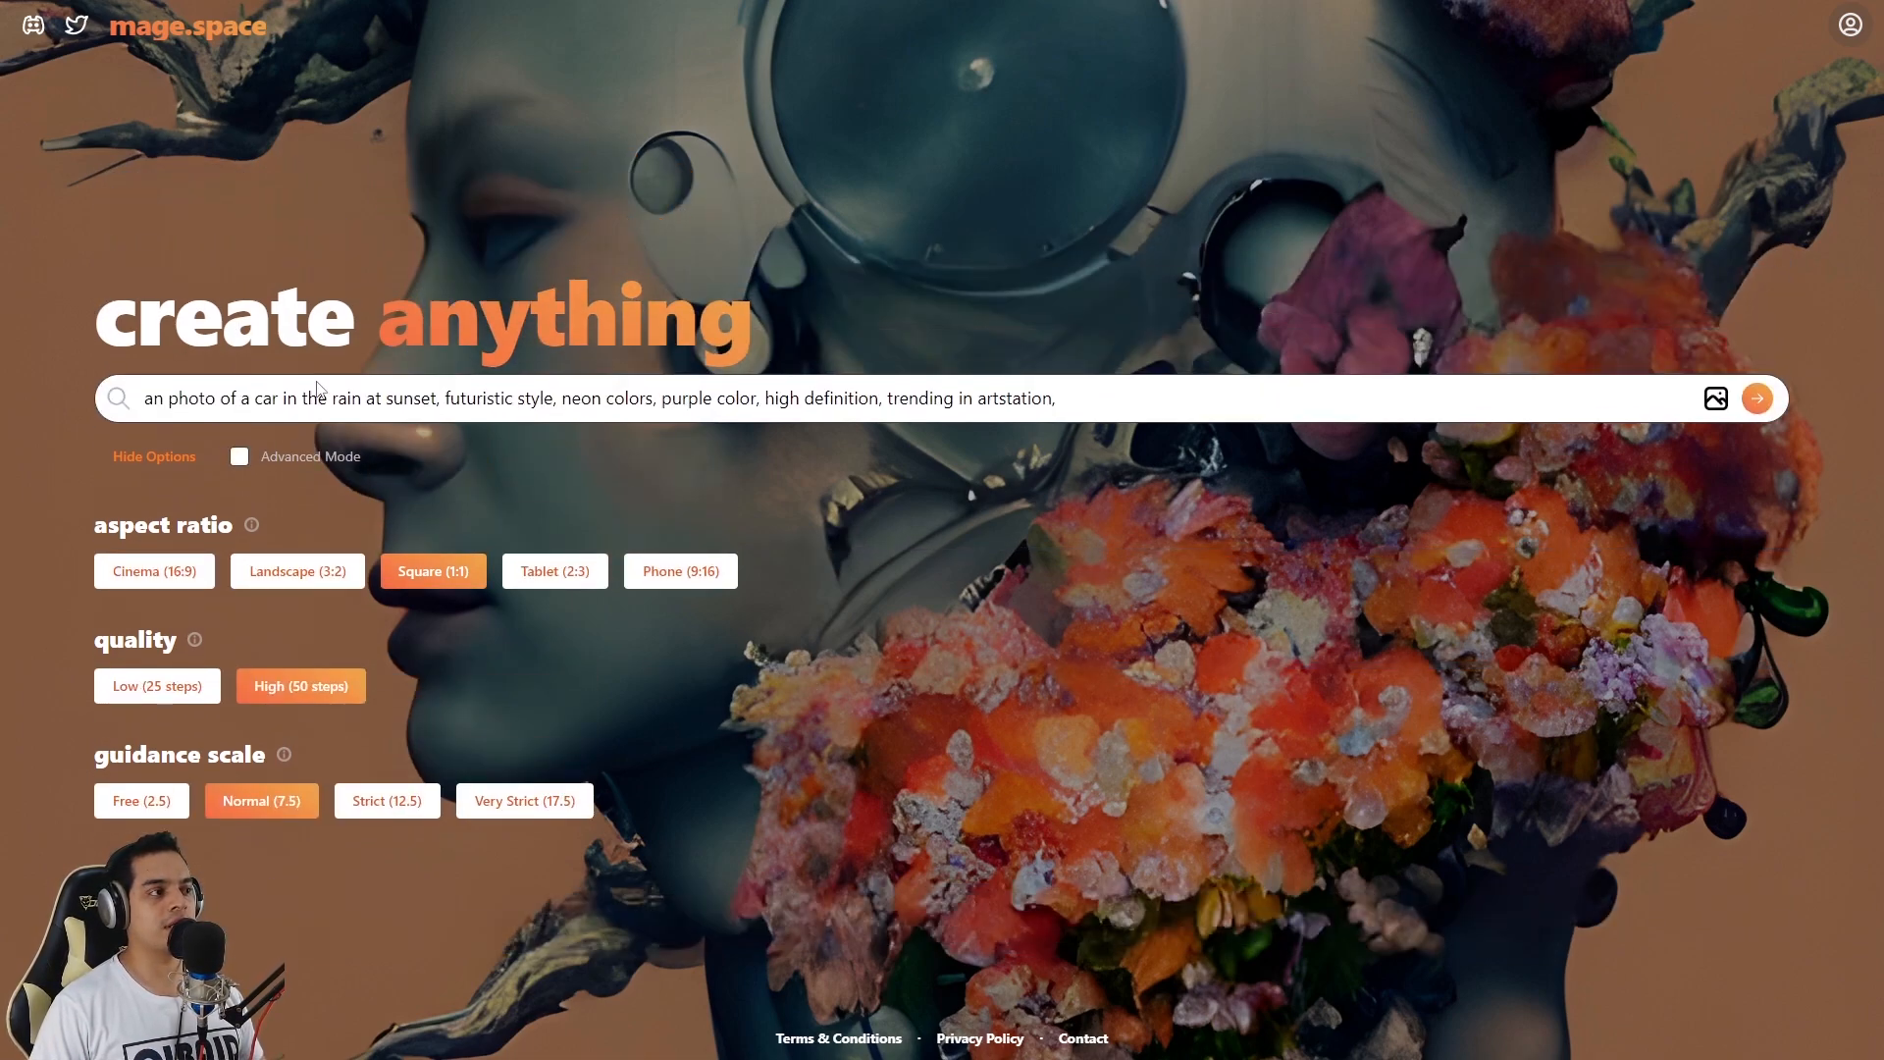
- Copy the image address of the neon car and city skyline picture and load it by URL as the image-to-image source
click(1714, 399)
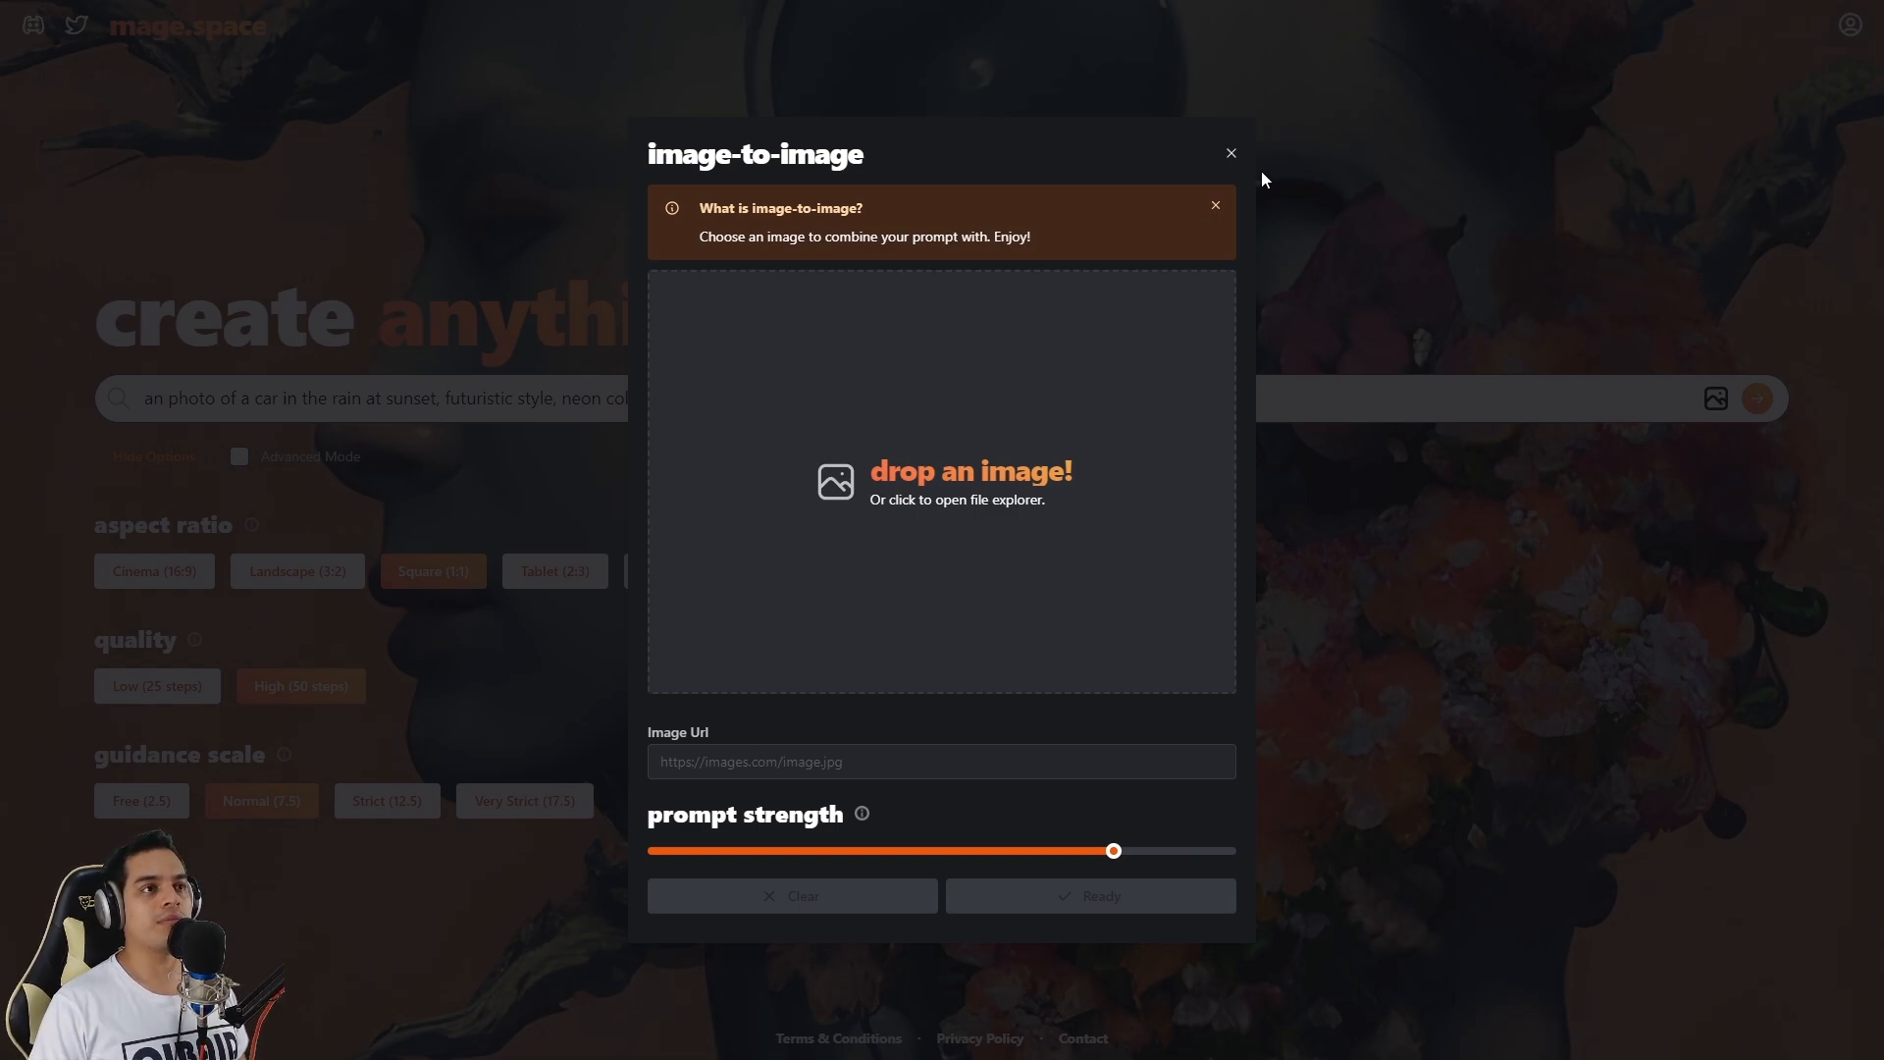
click(1232, 154)
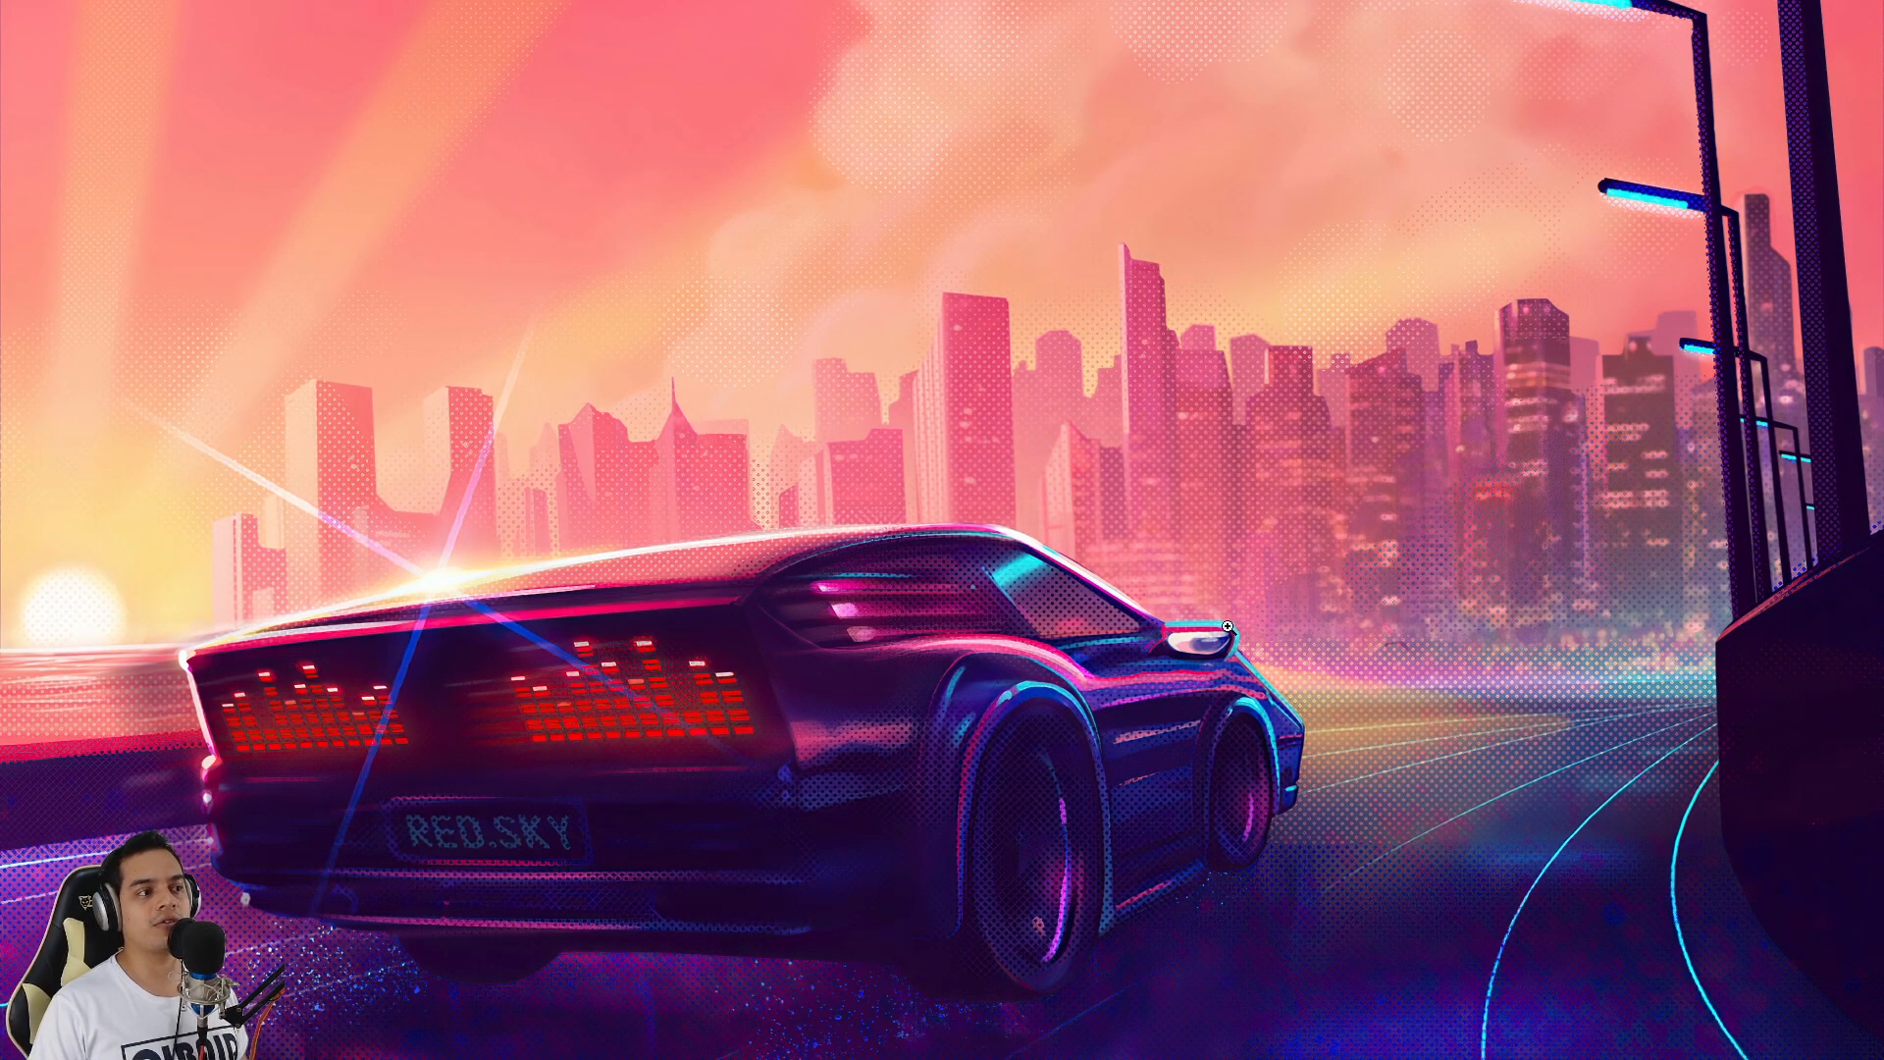
right_click(893, 645)
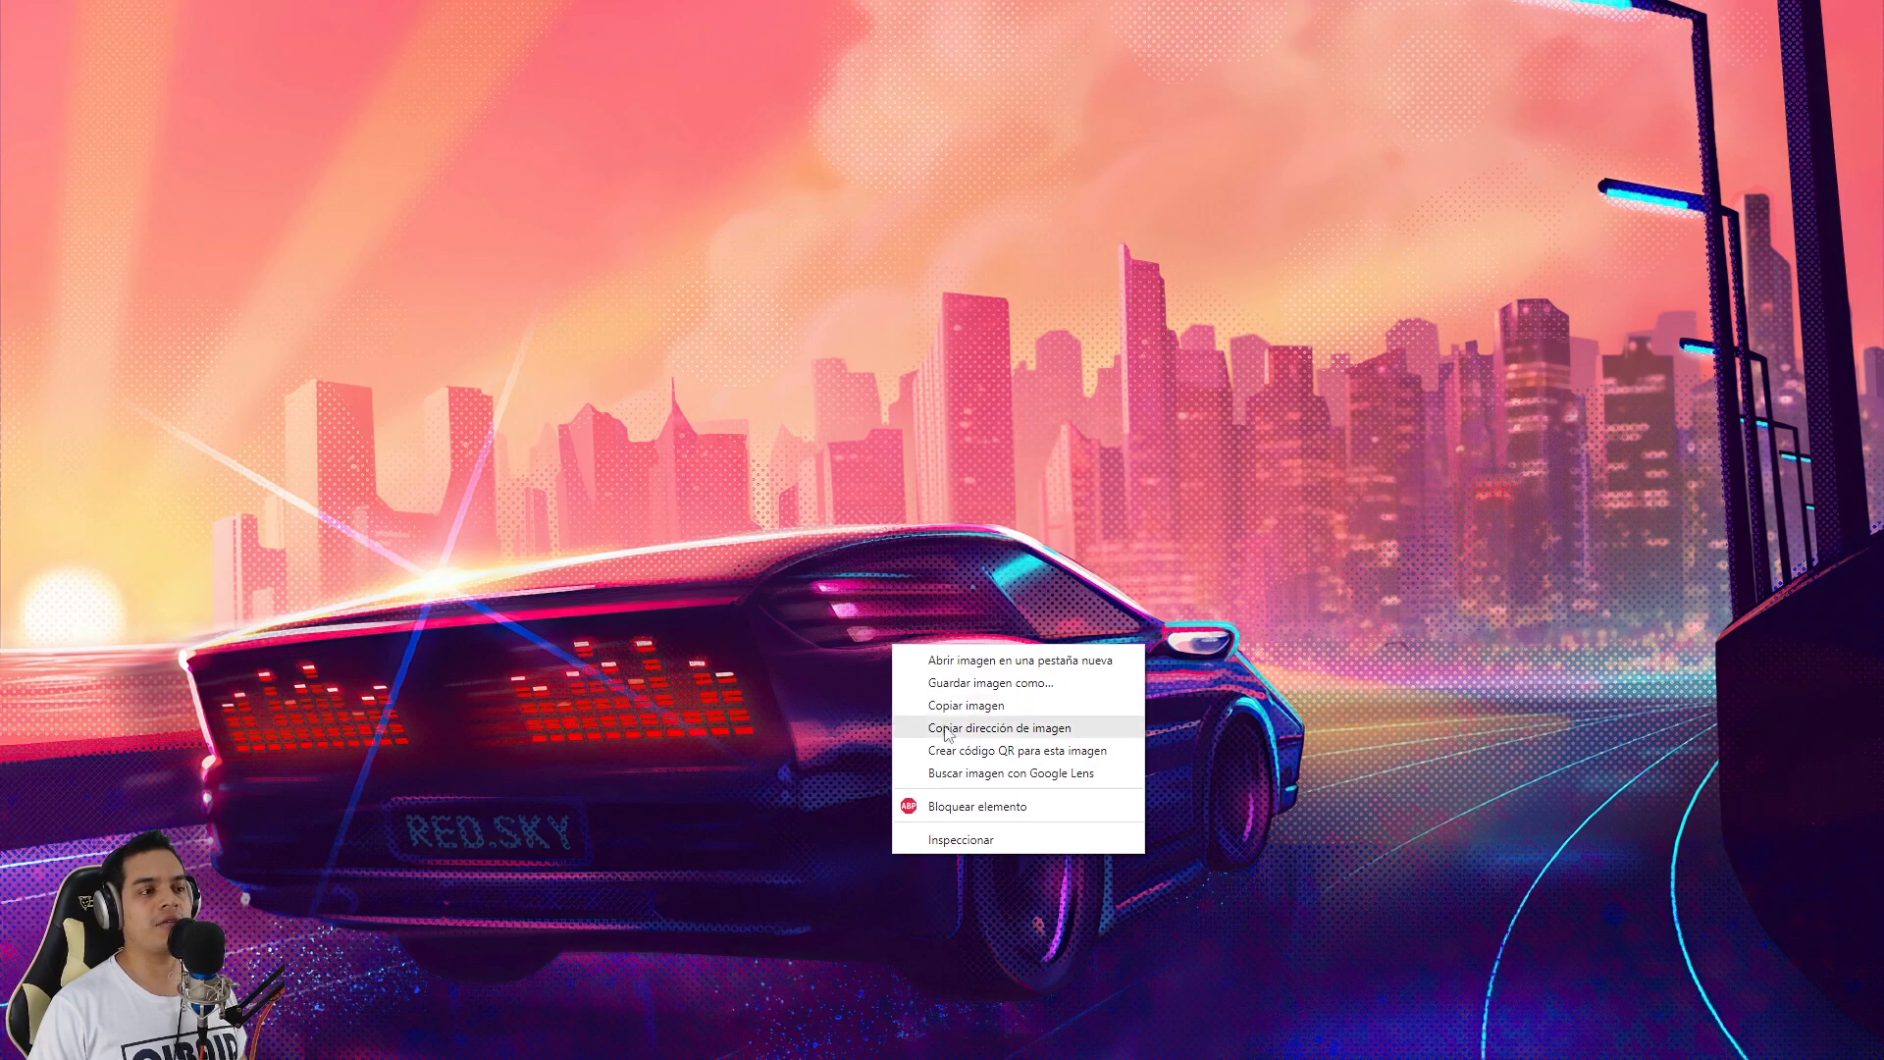
click(1039, 730)
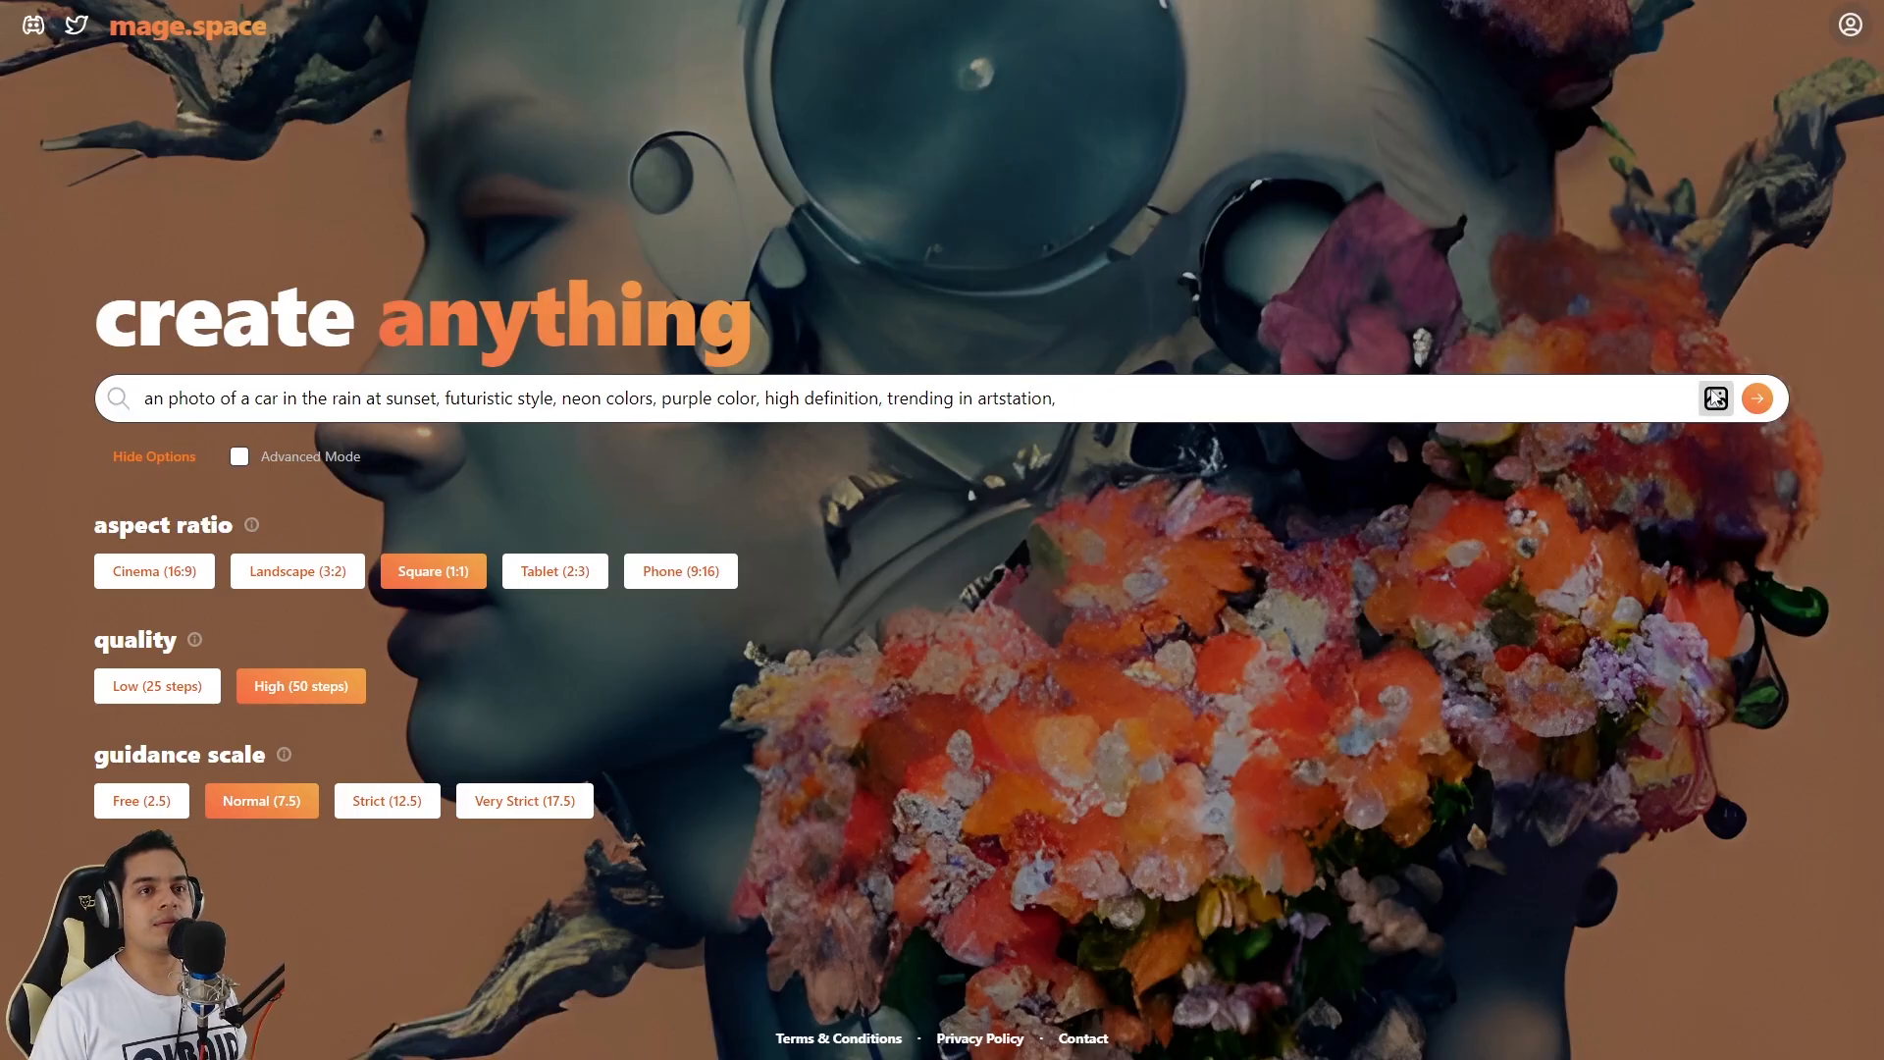
click(1716, 397)
click(979, 765)
key(ctrl+v)
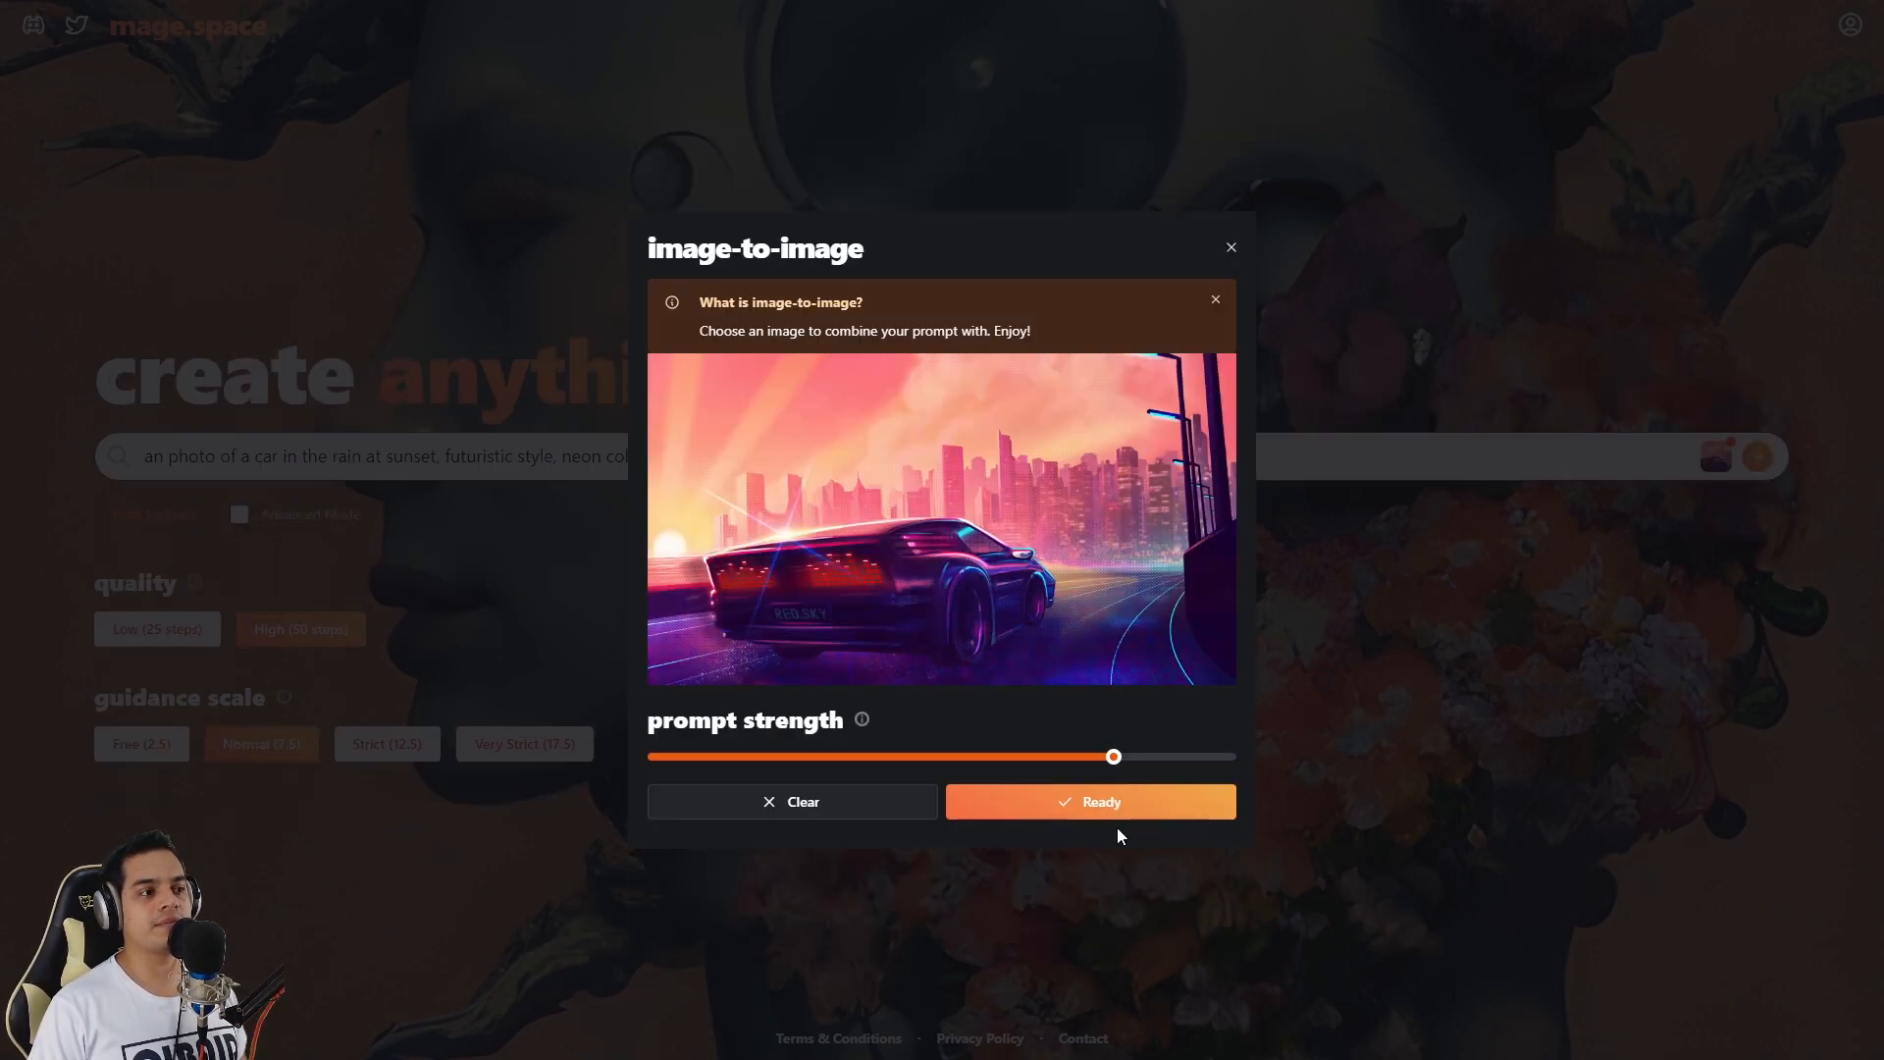
- Read the explanation of prompt strength, set it to 0.5 and apply the image-to-image settings
mouse_move(1118, 765)
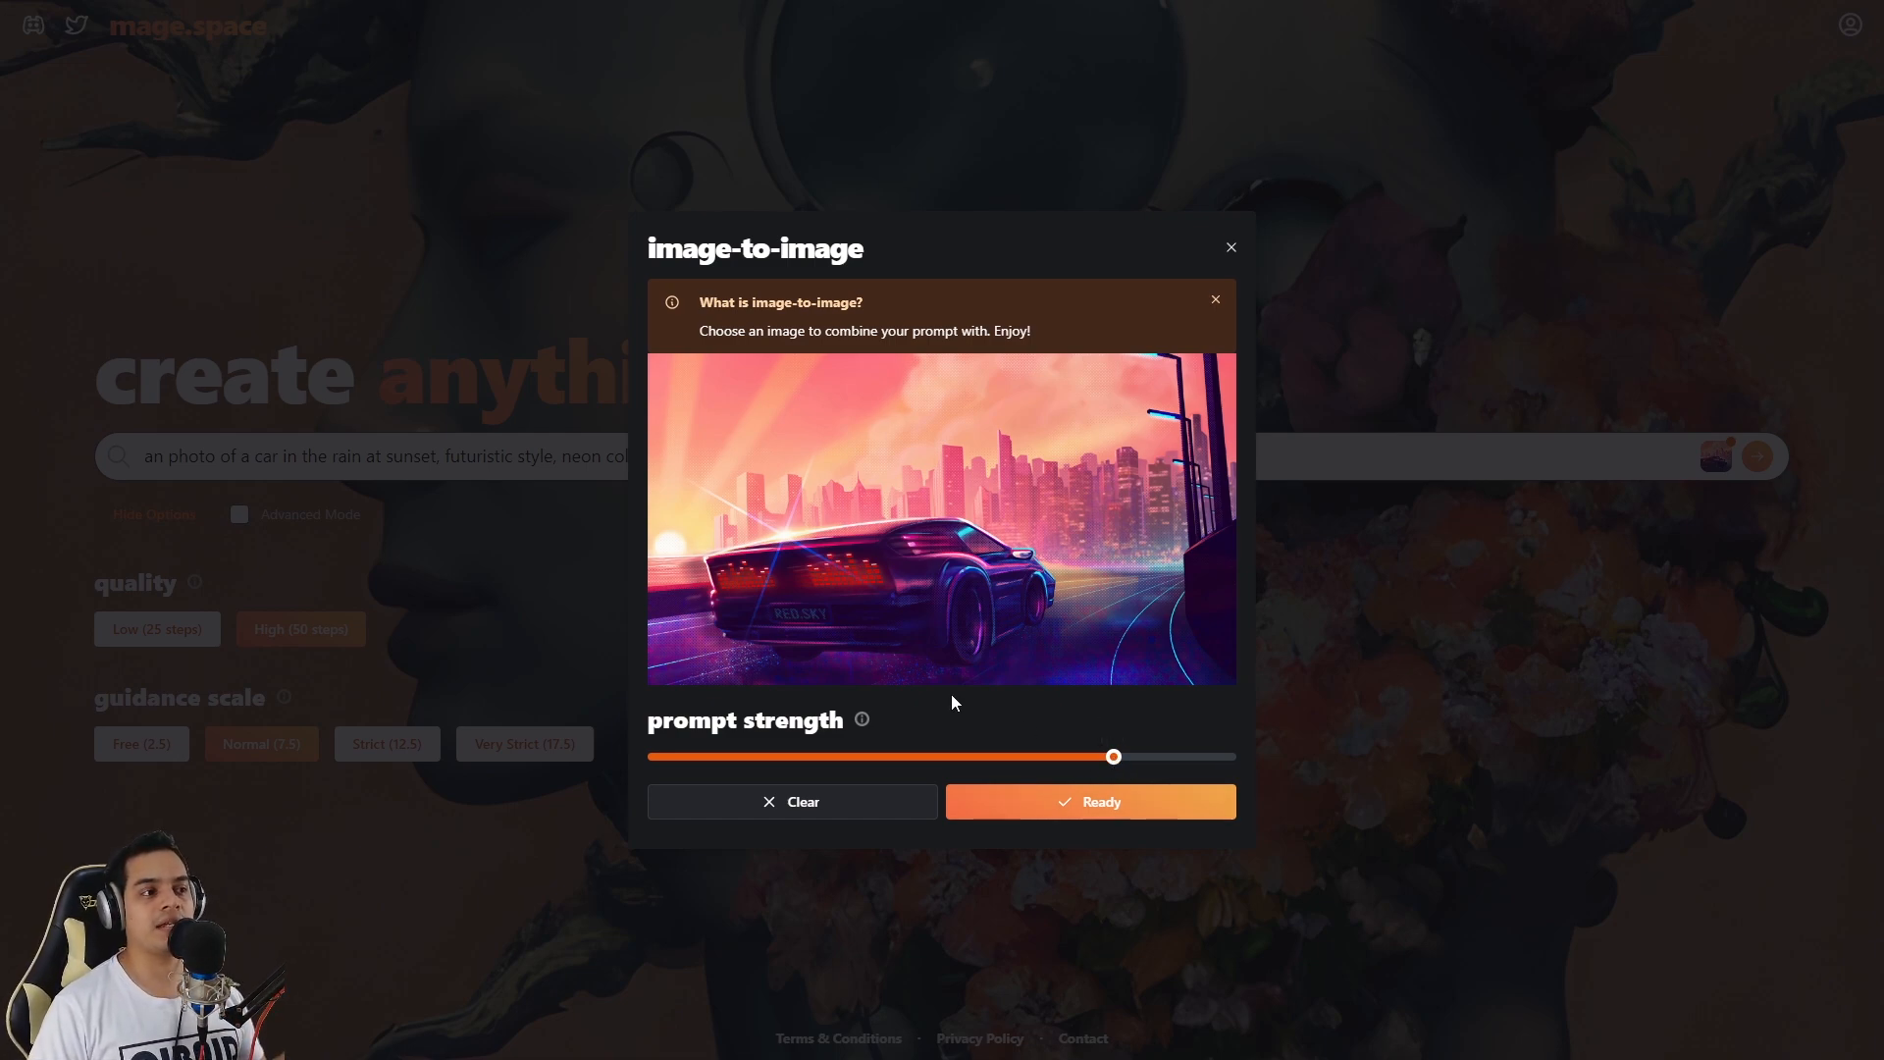
mouse_move(867, 728)
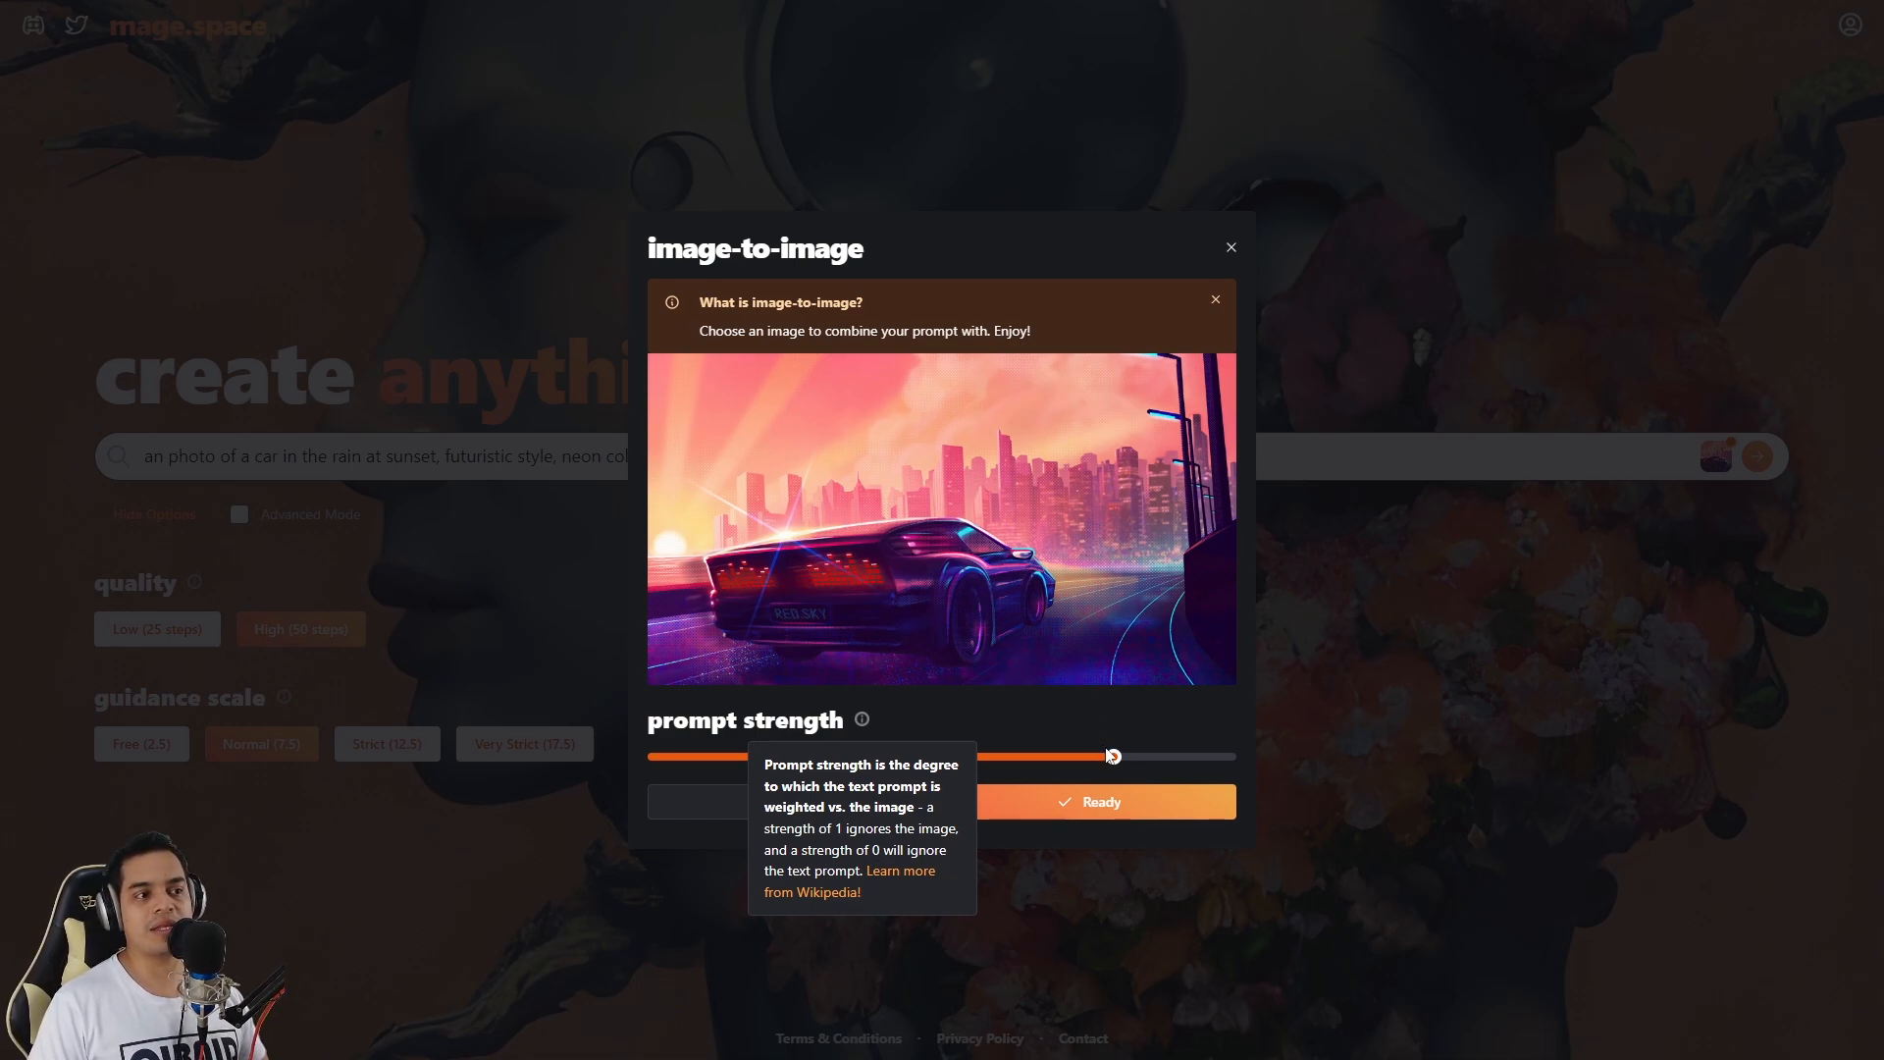
click(985, 758)
drag(987, 759, 940, 765)
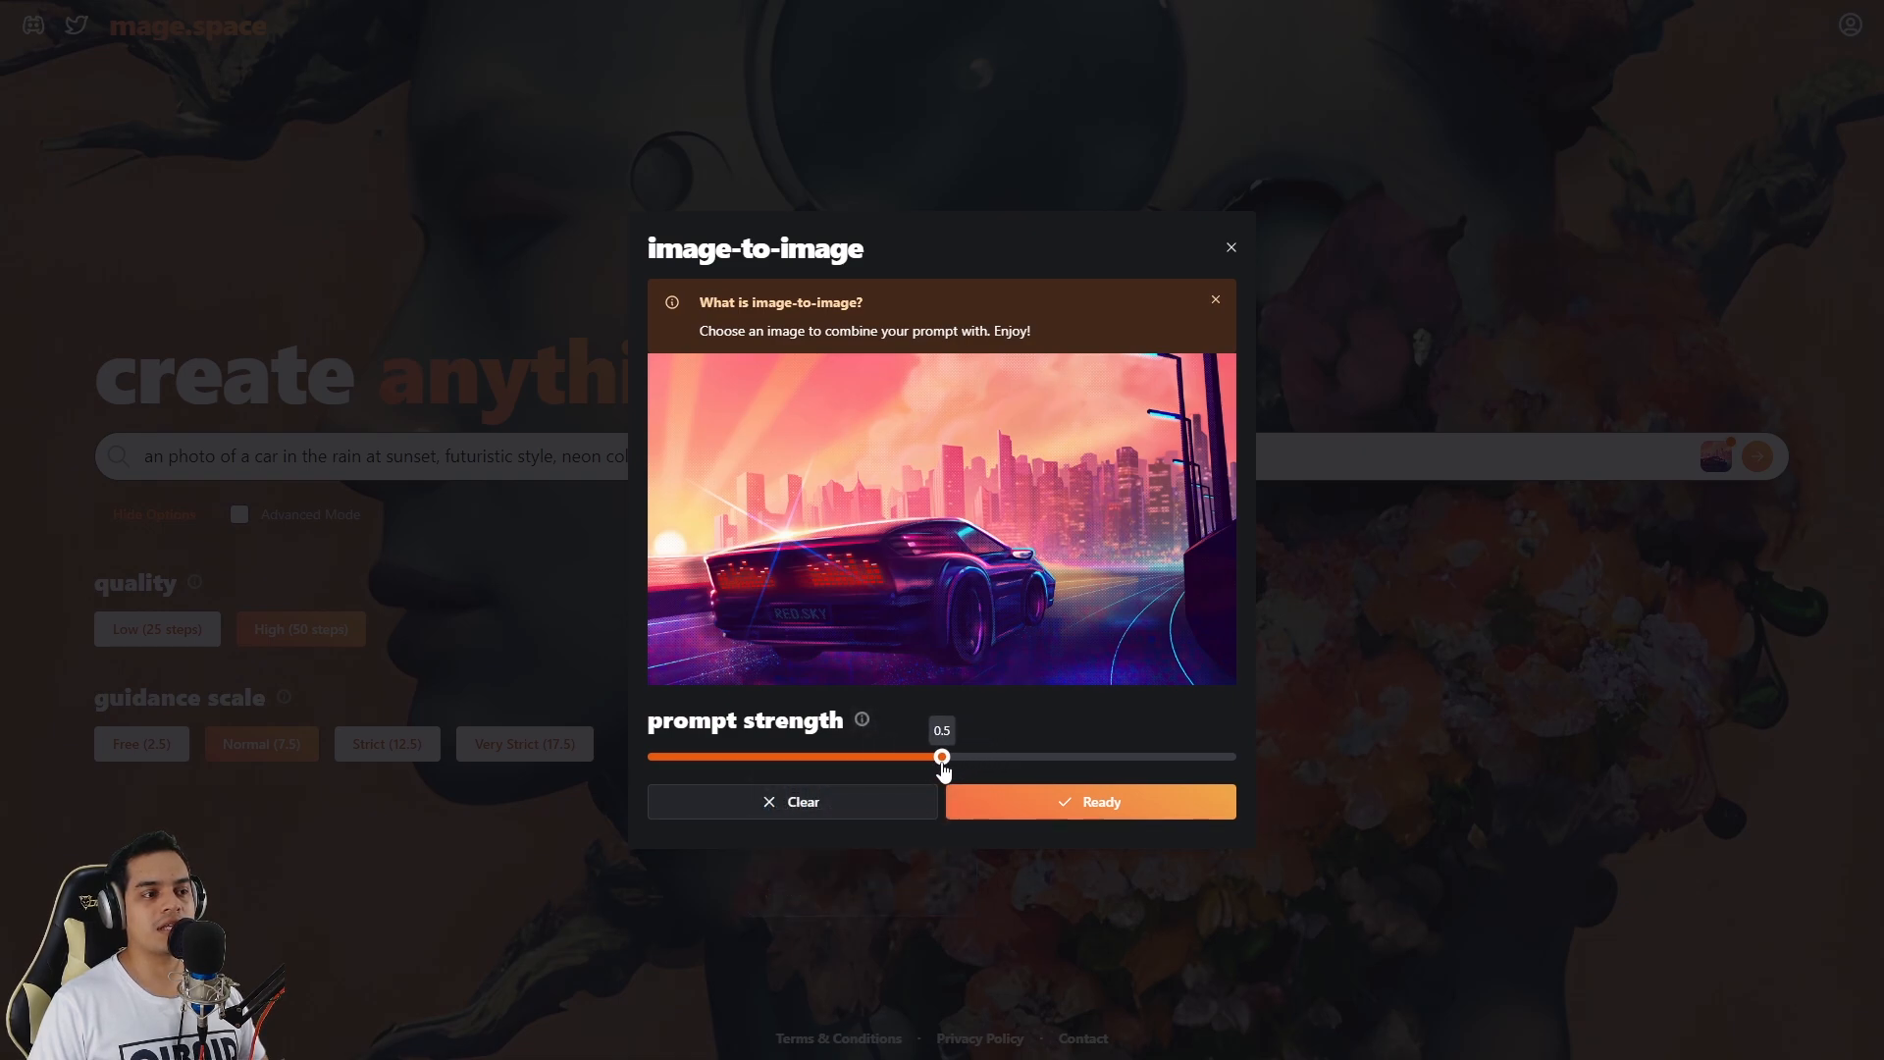
click(1138, 818)
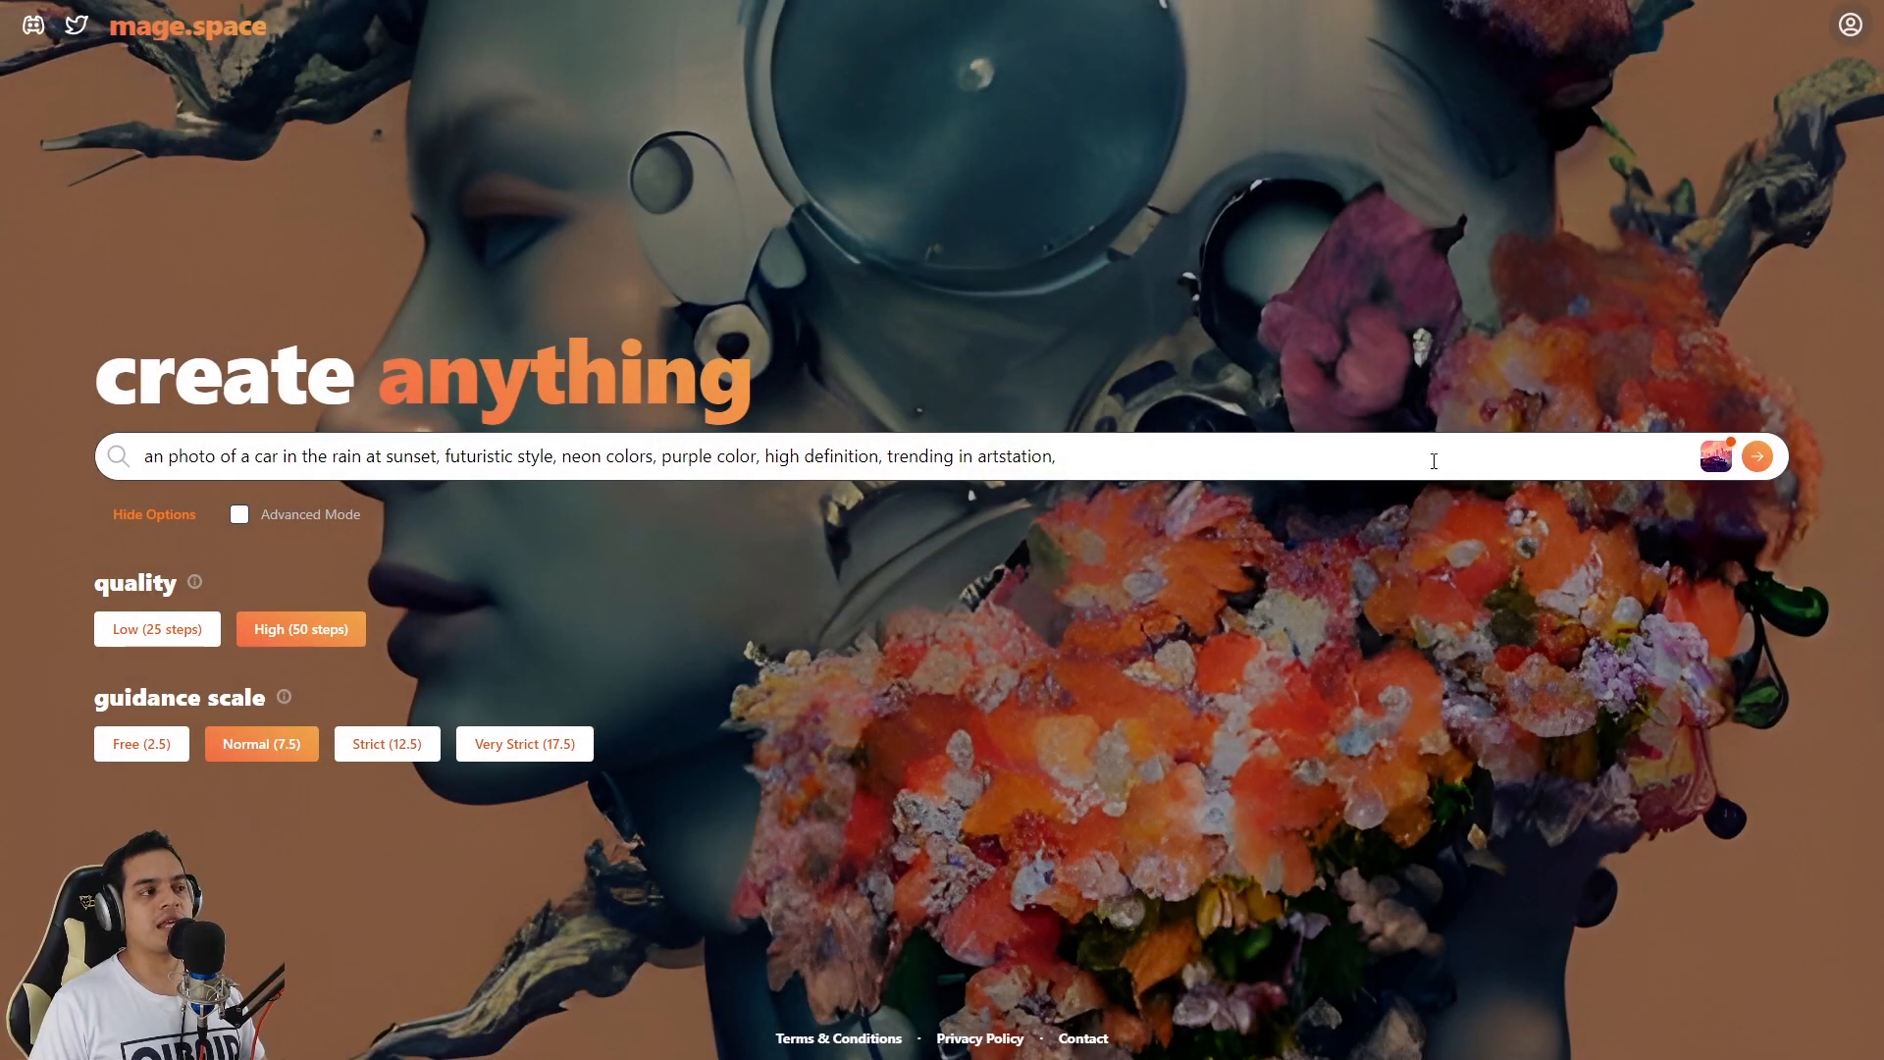
- Generate the image from the prompt and source picture, compare it with the source image and close the result
click(1757, 456)
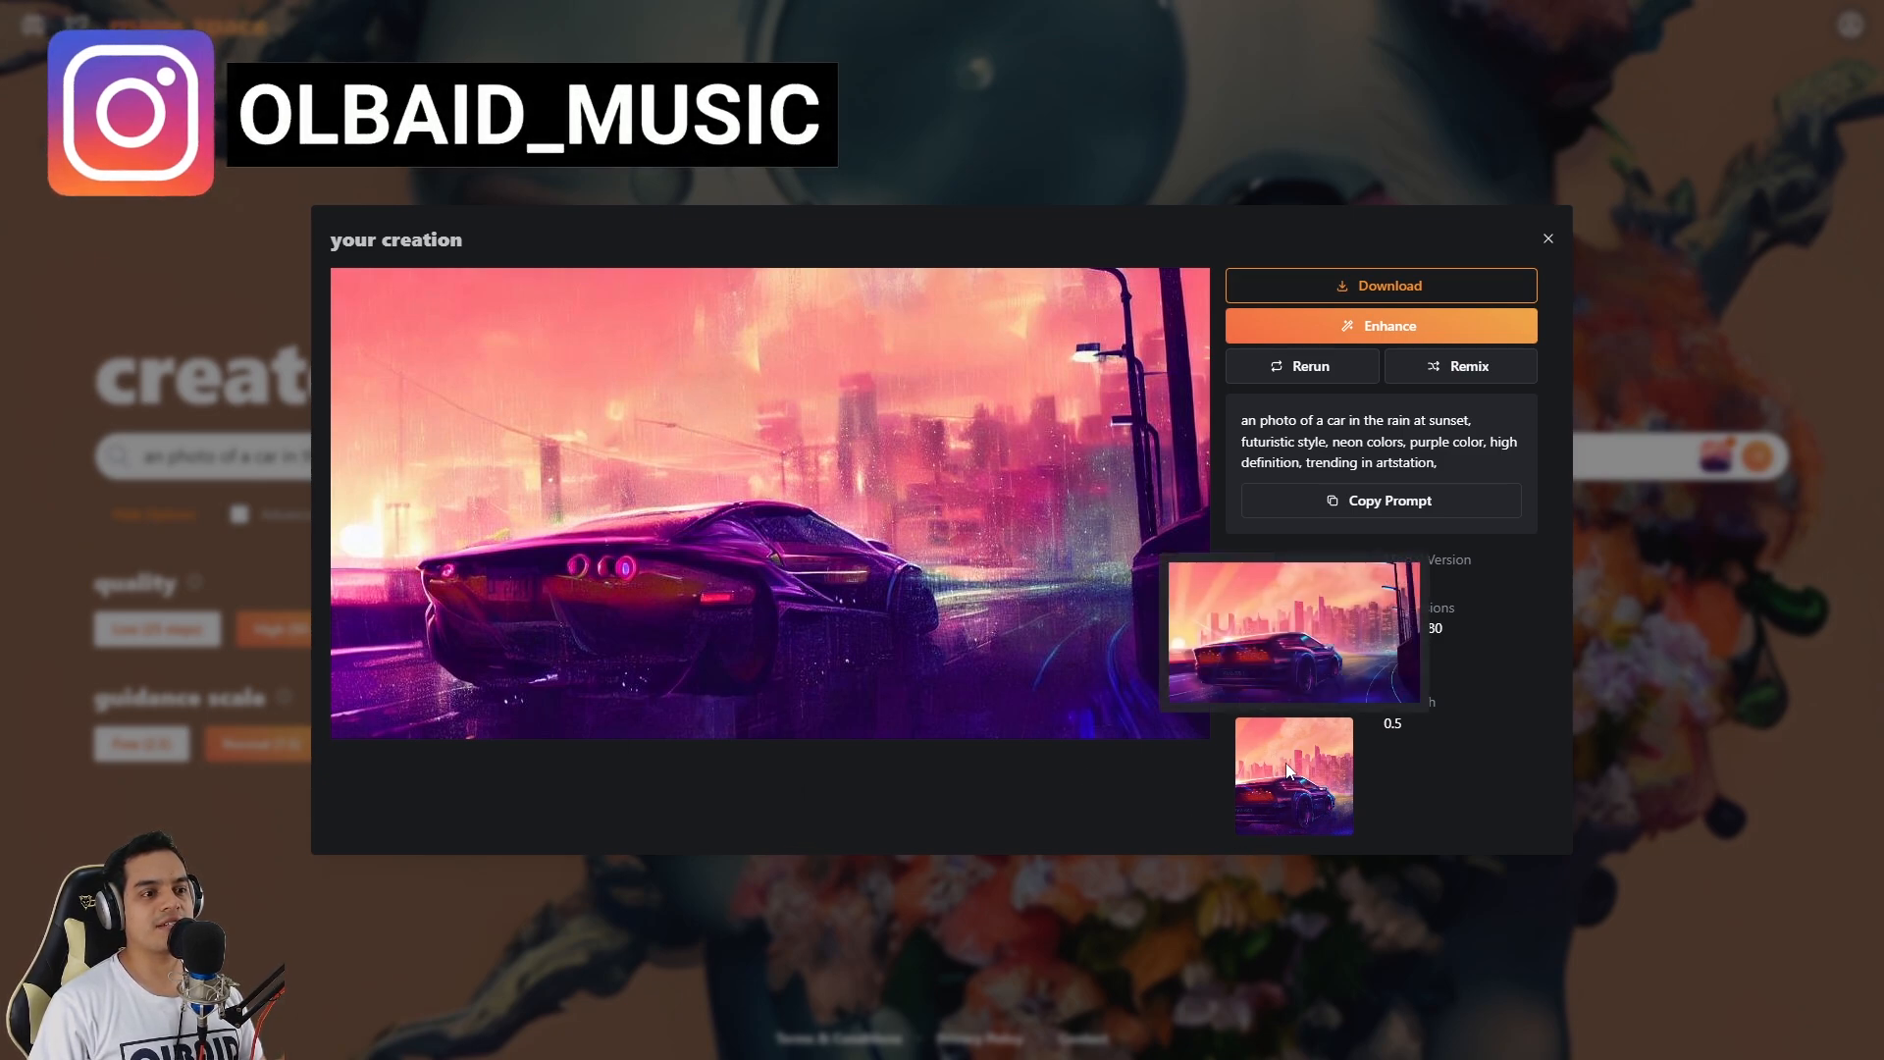
mouse_move(1286, 770)
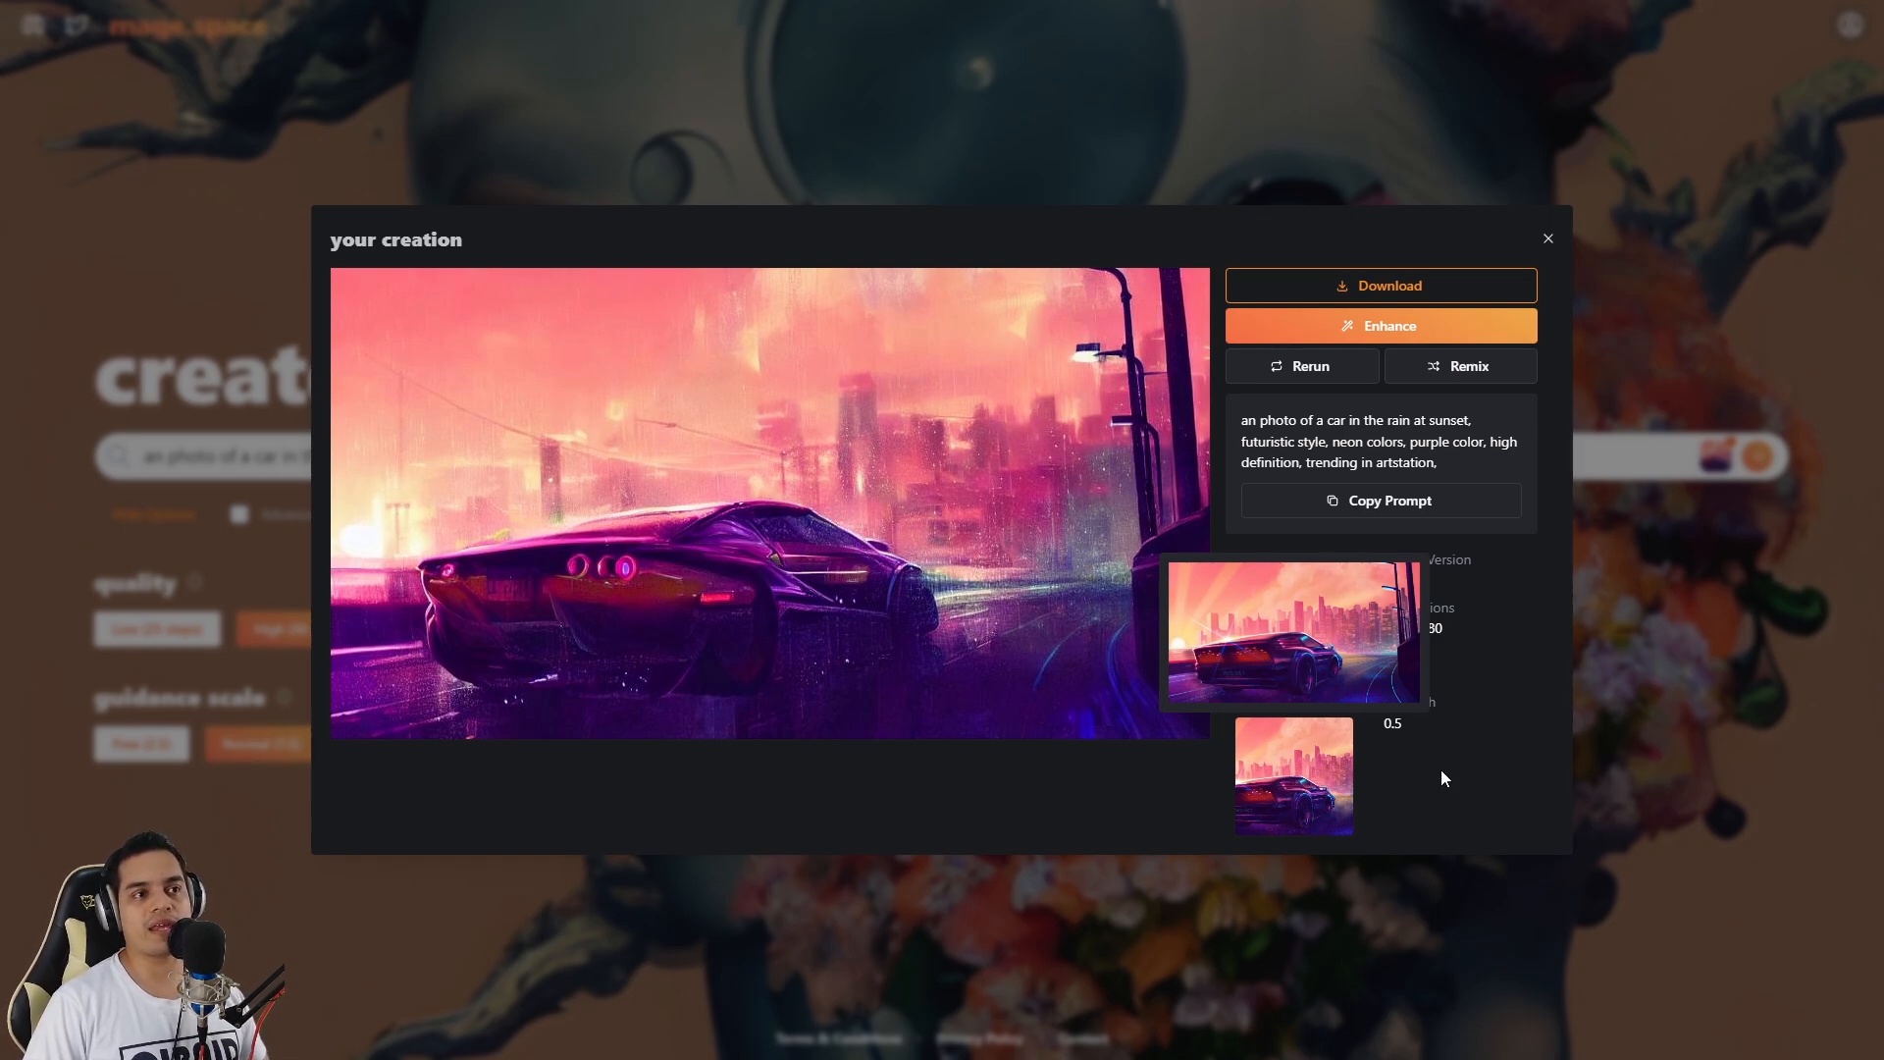
click(1548, 241)
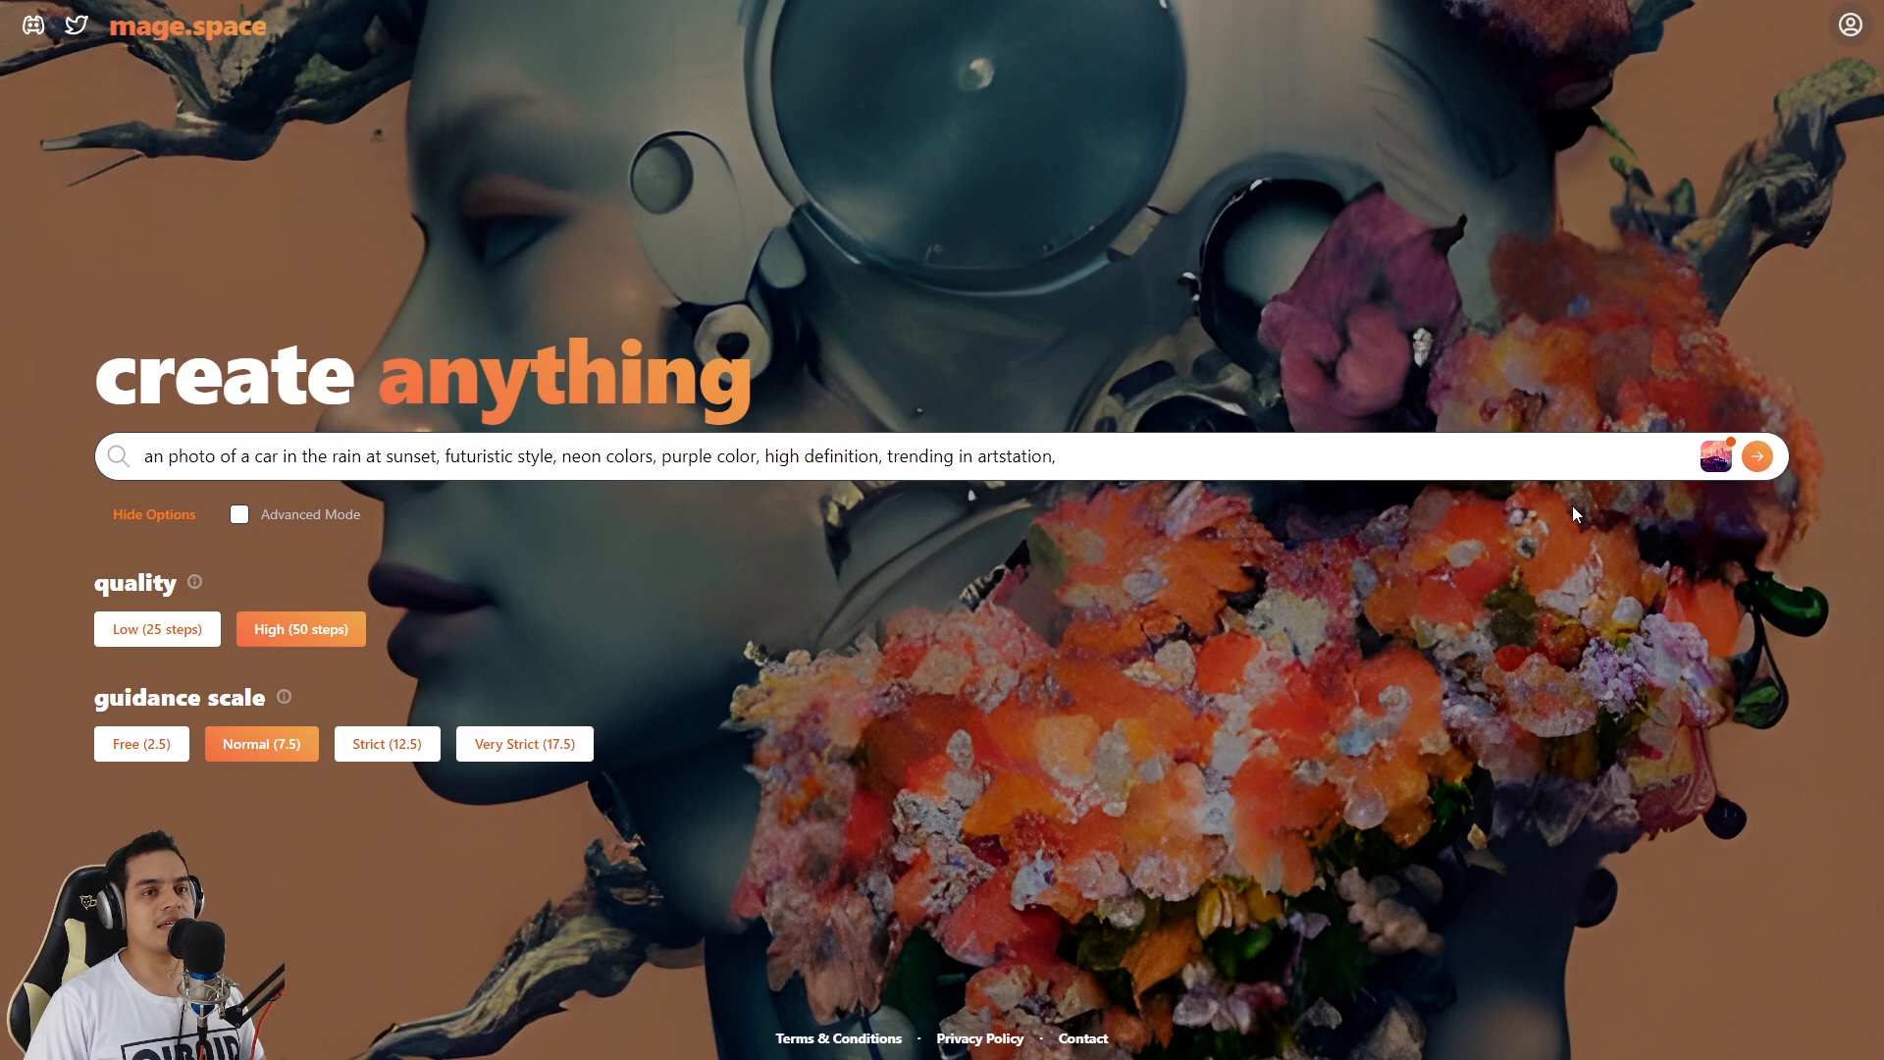
- Set the image-to-image prompt strength to 0.7 and generate a new version of the car image
click(1716, 456)
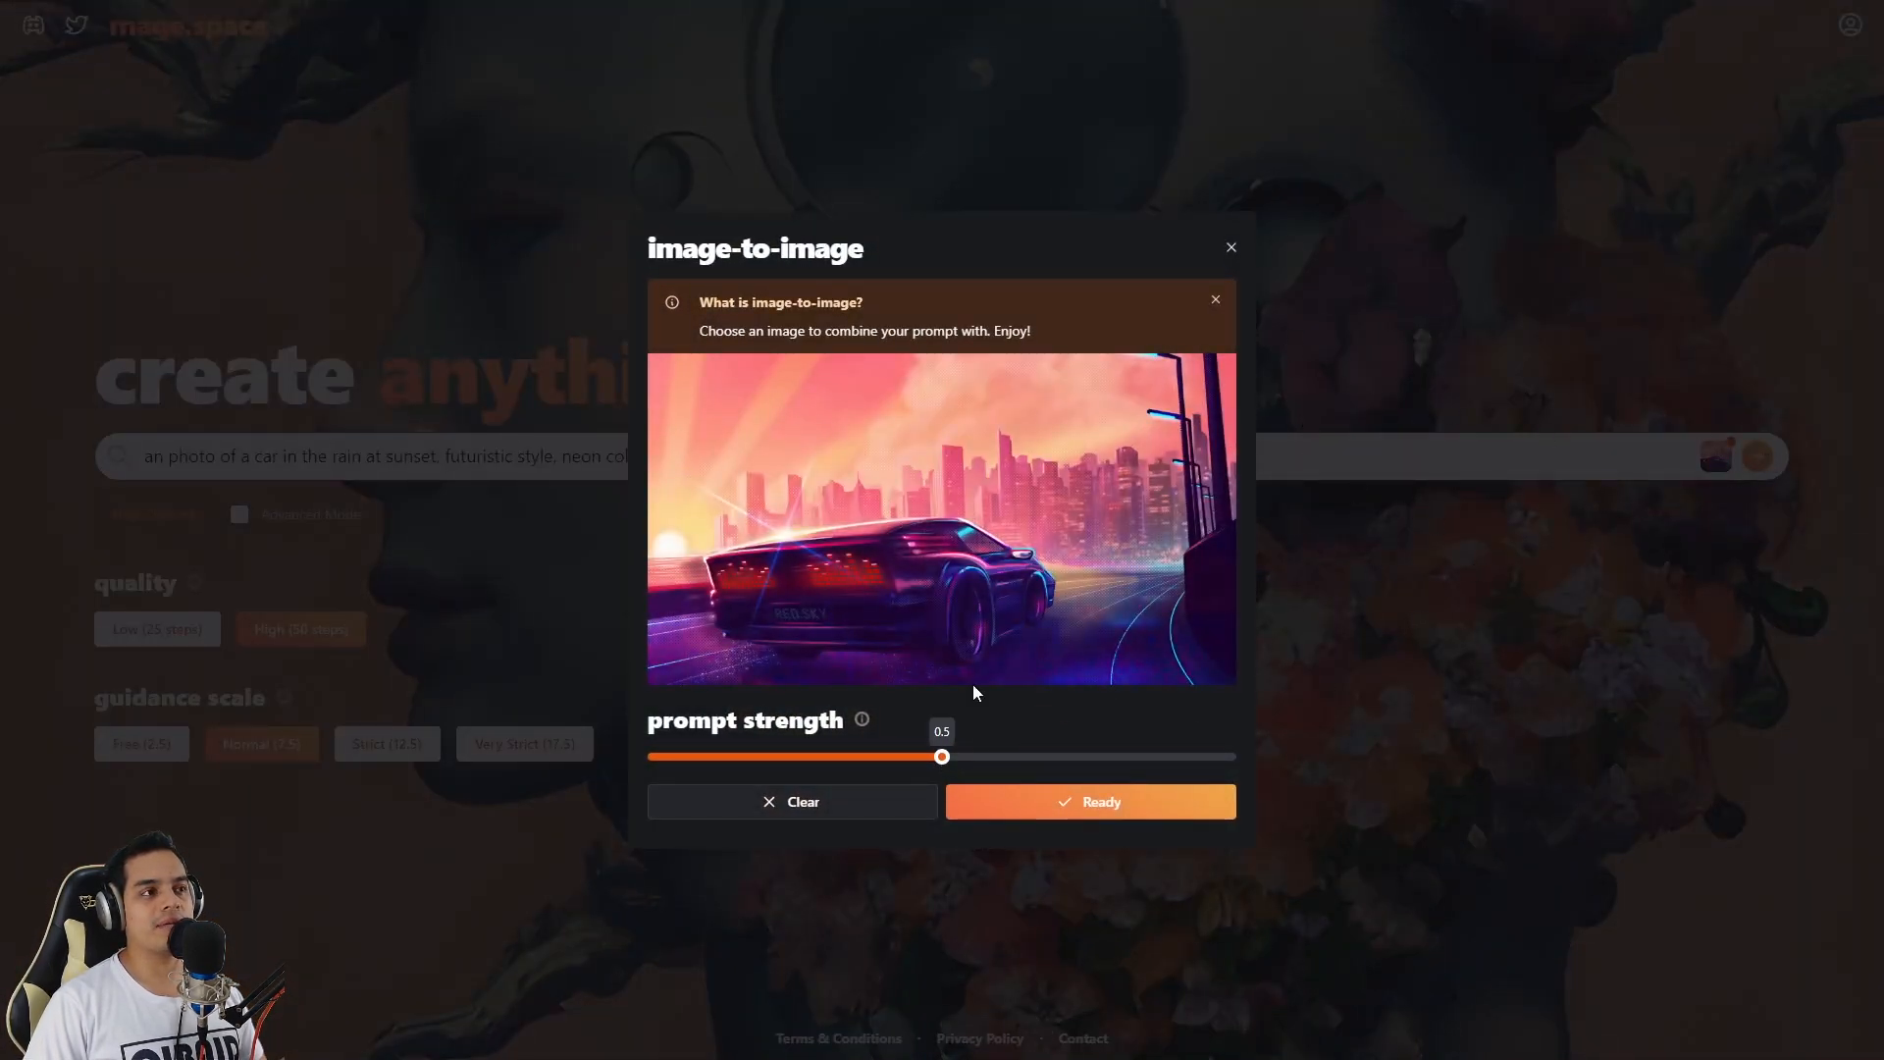
mouse_move(1213, 383)
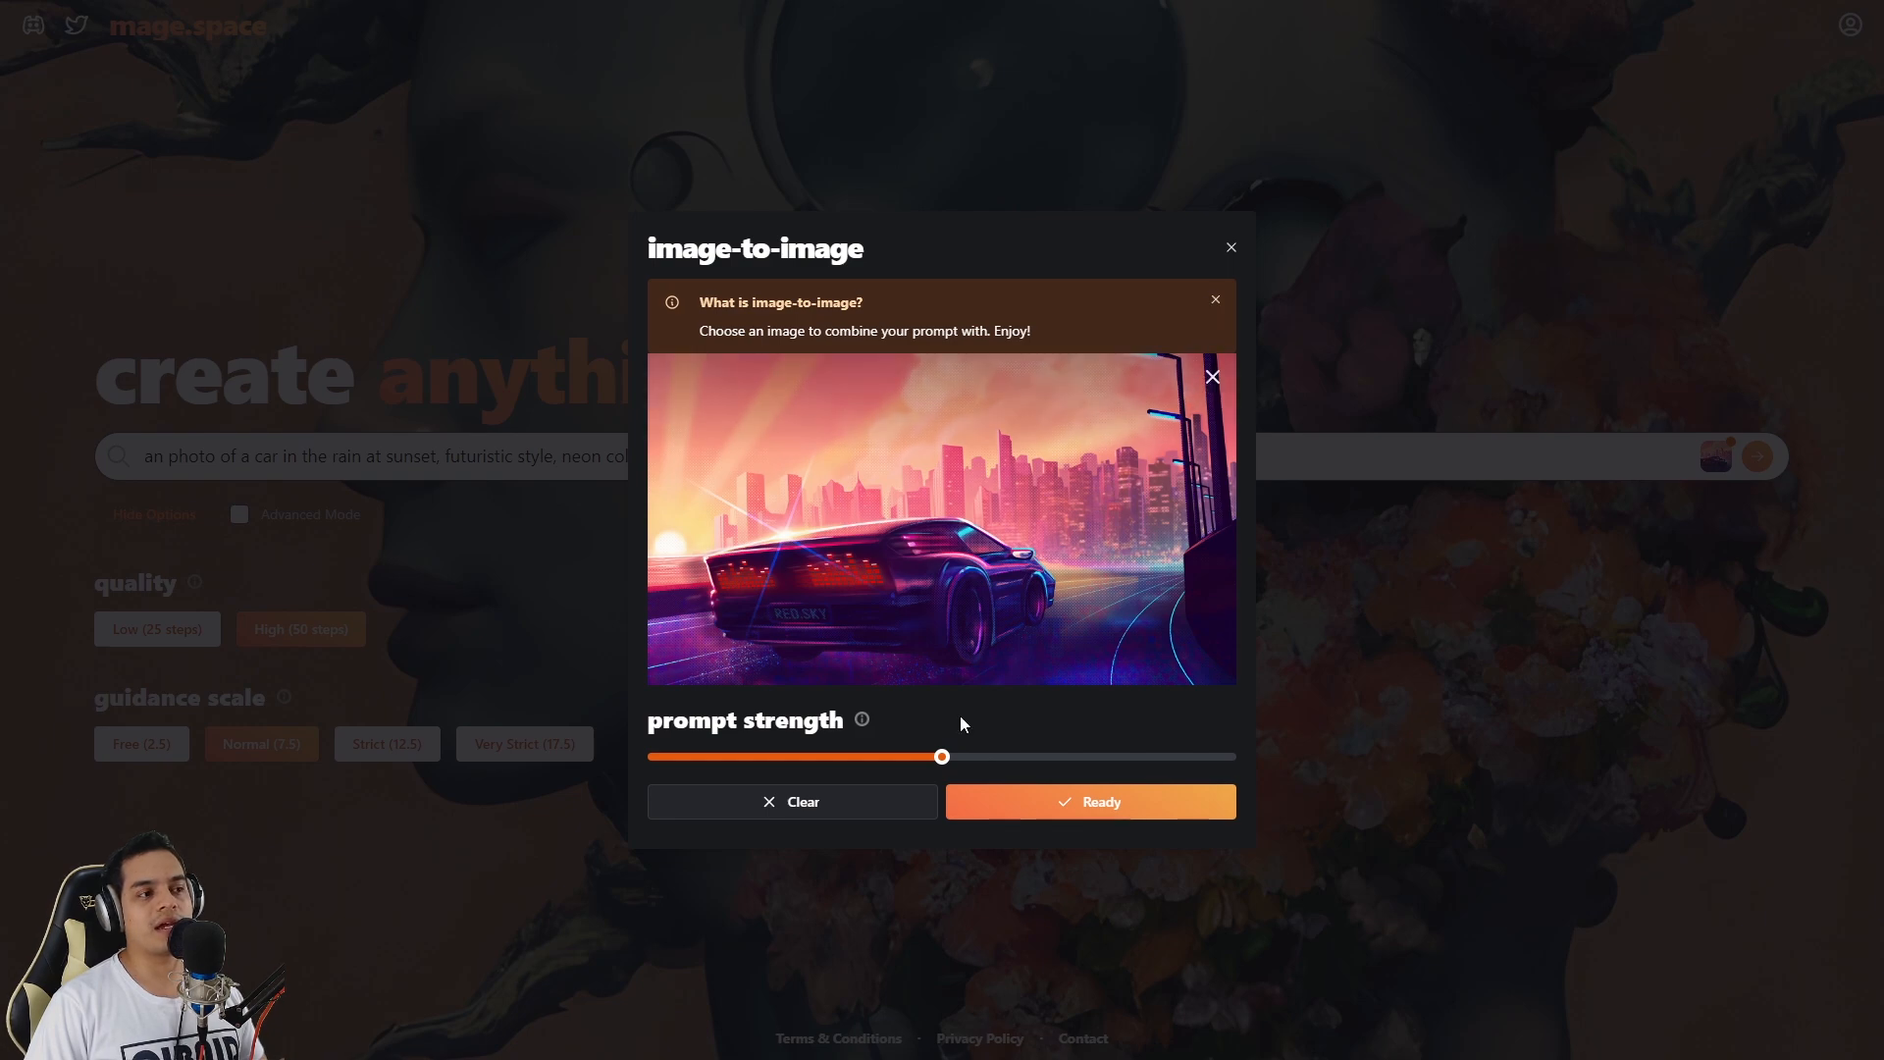
drag(943, 756, 1064, 770)
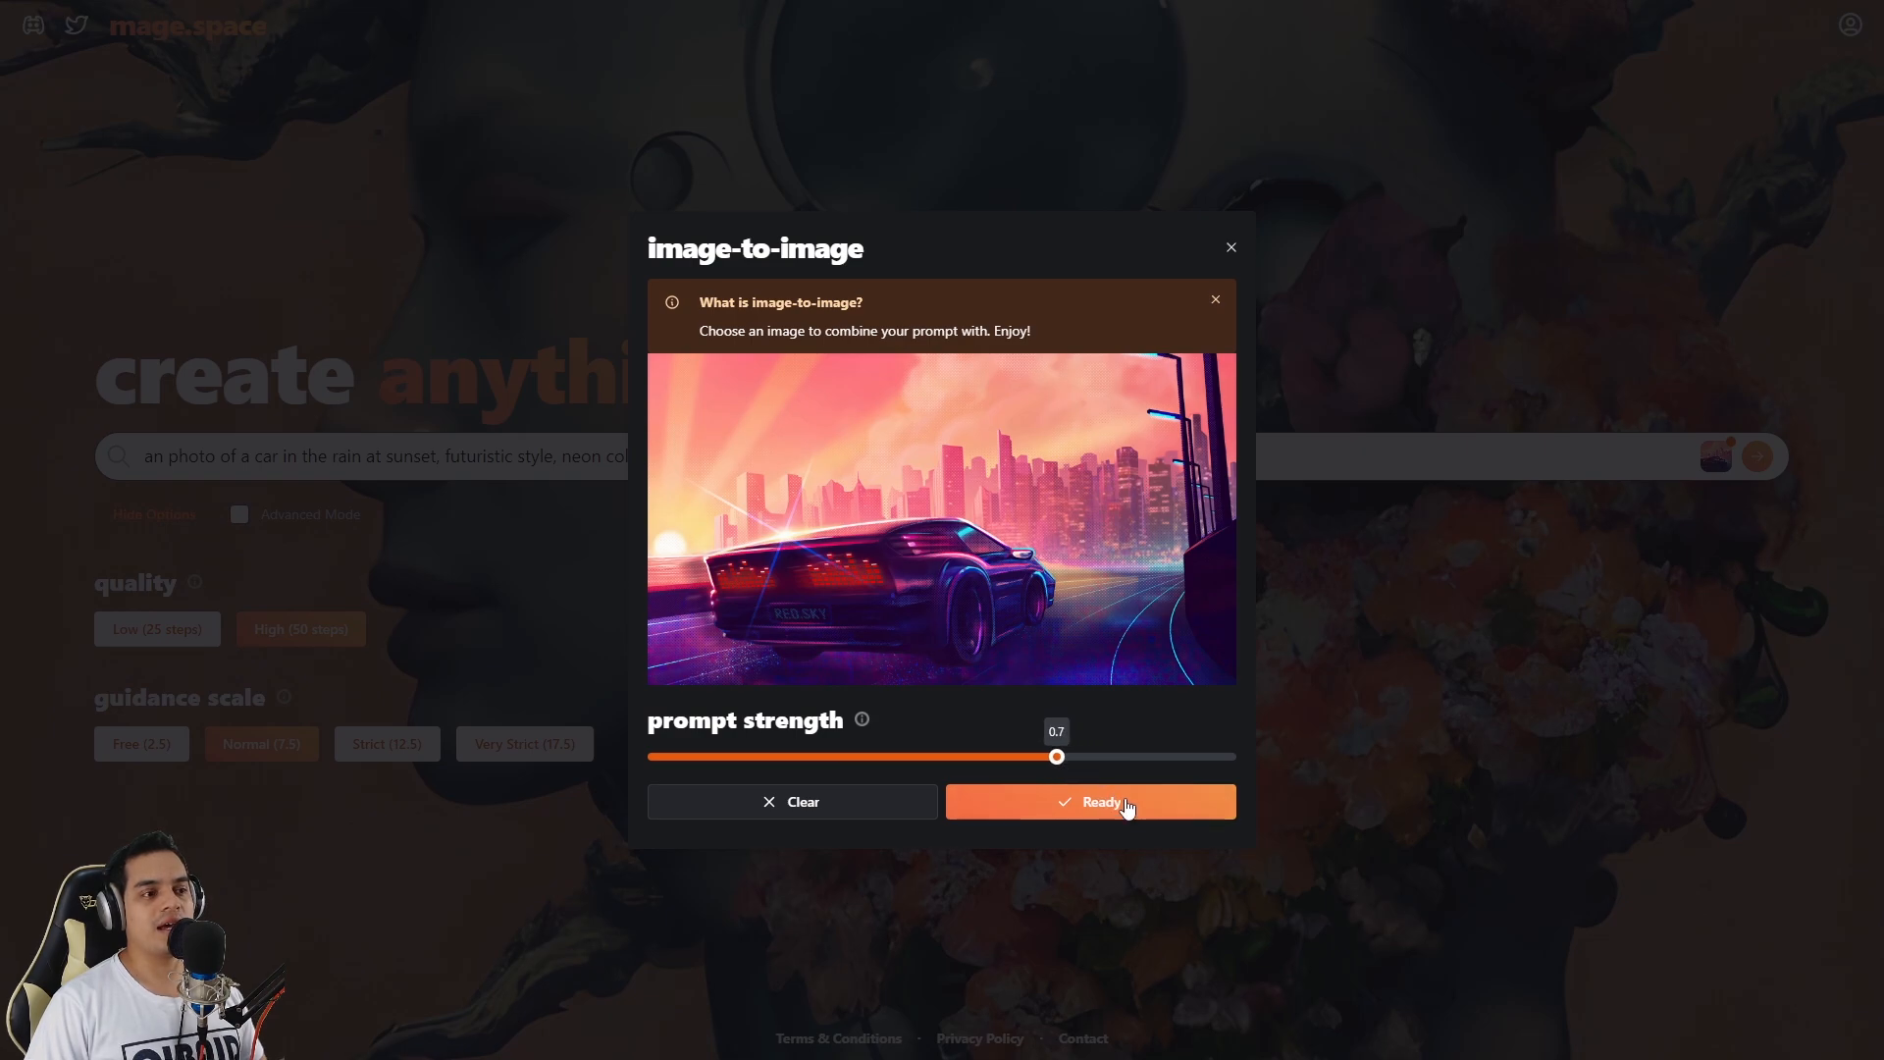
click(1128, 804)
click(1761, 458)
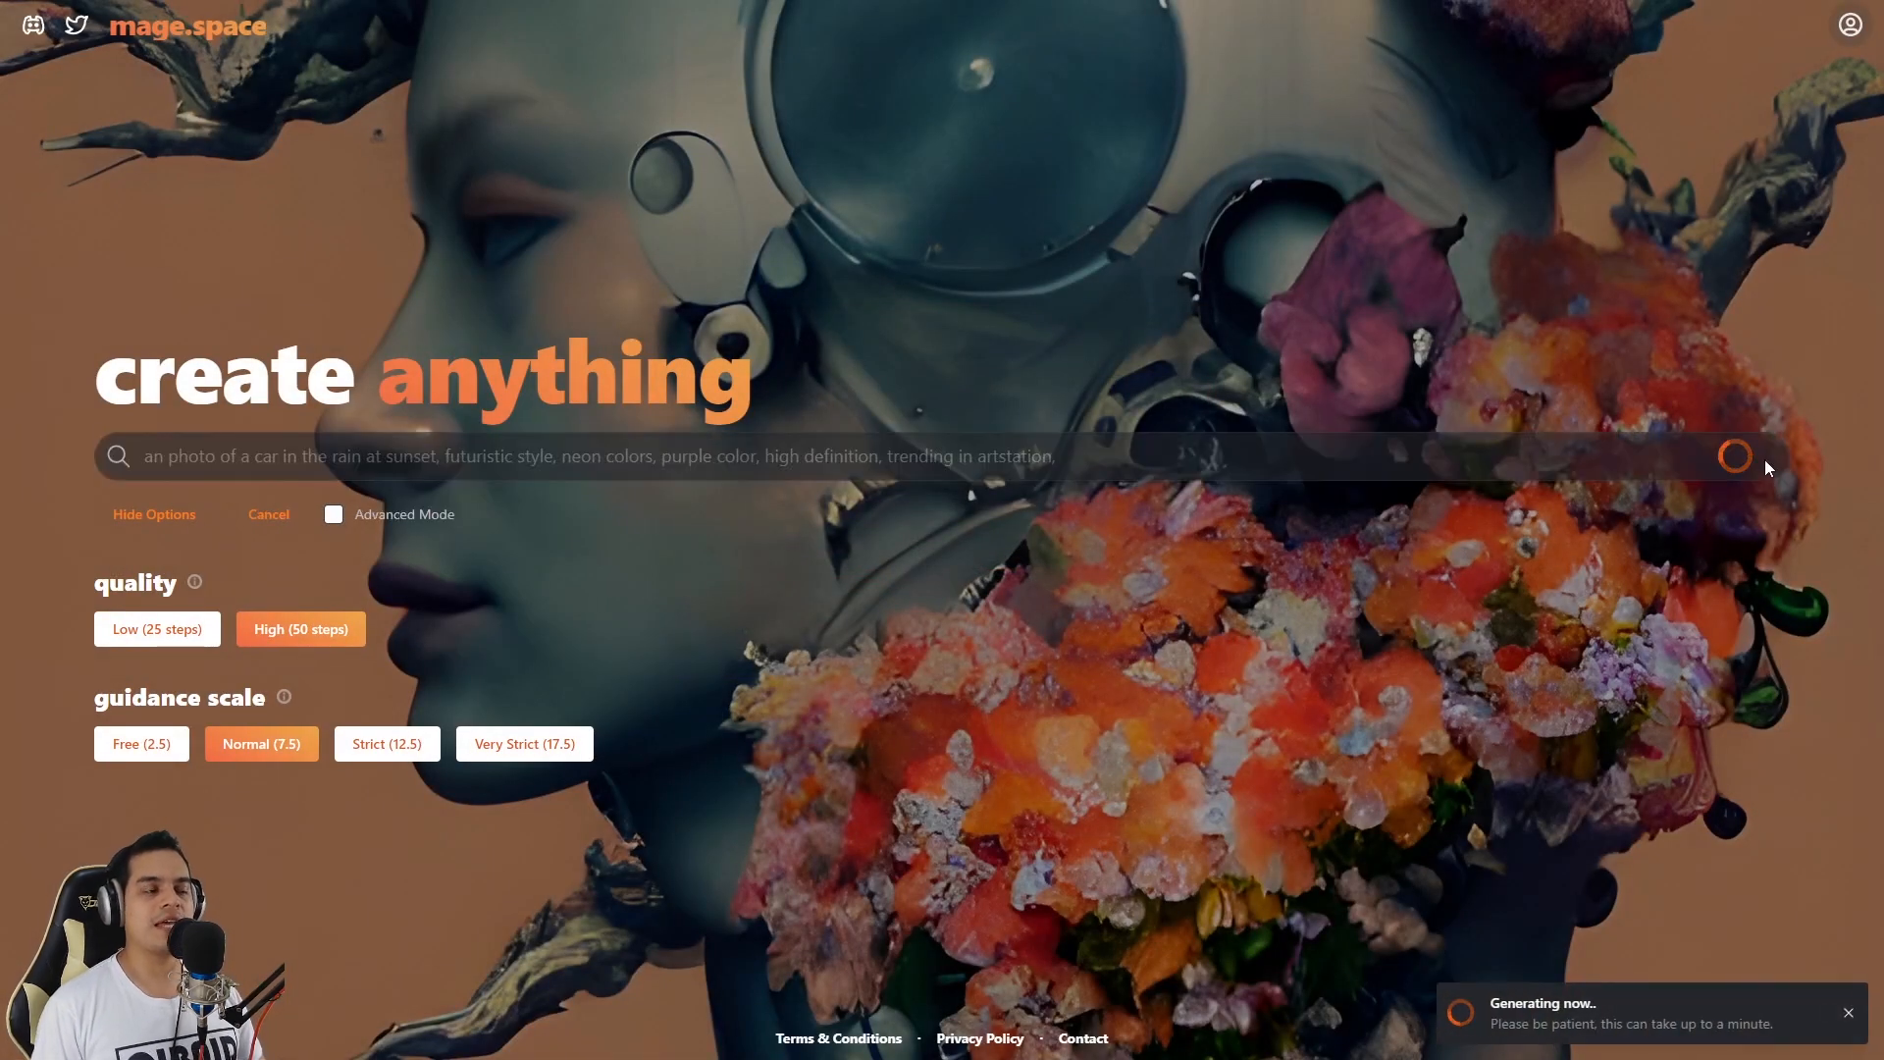